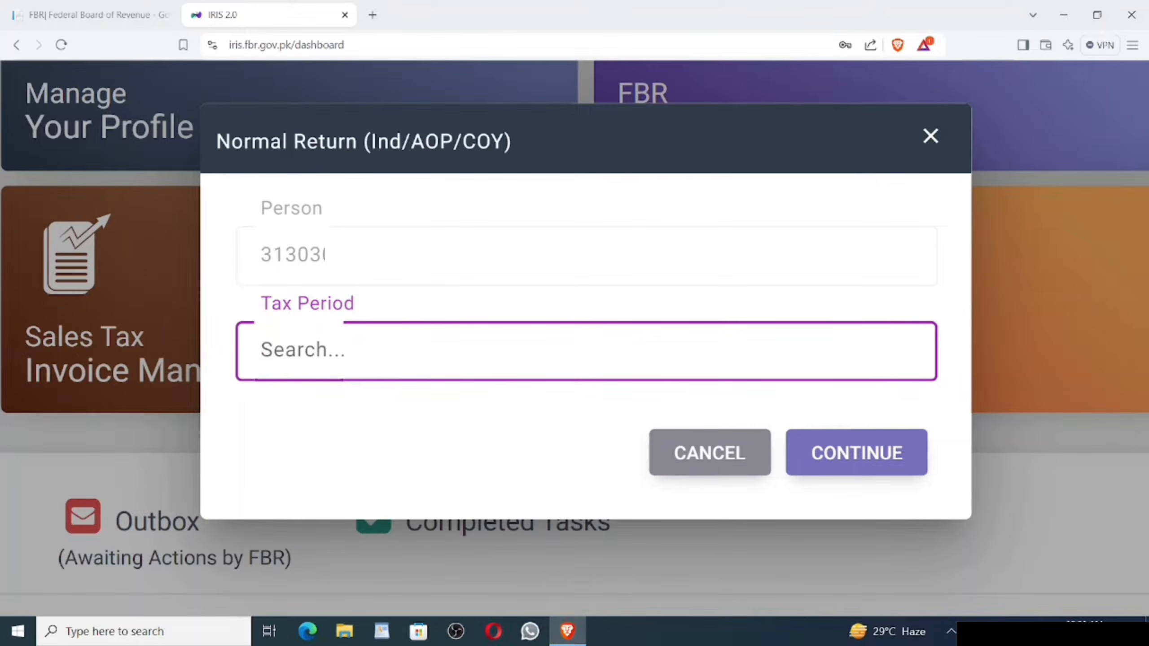
Step: Choose the tax period 01-JUL-2023 - 30-JUN-2024 for the normal return
type("2024")
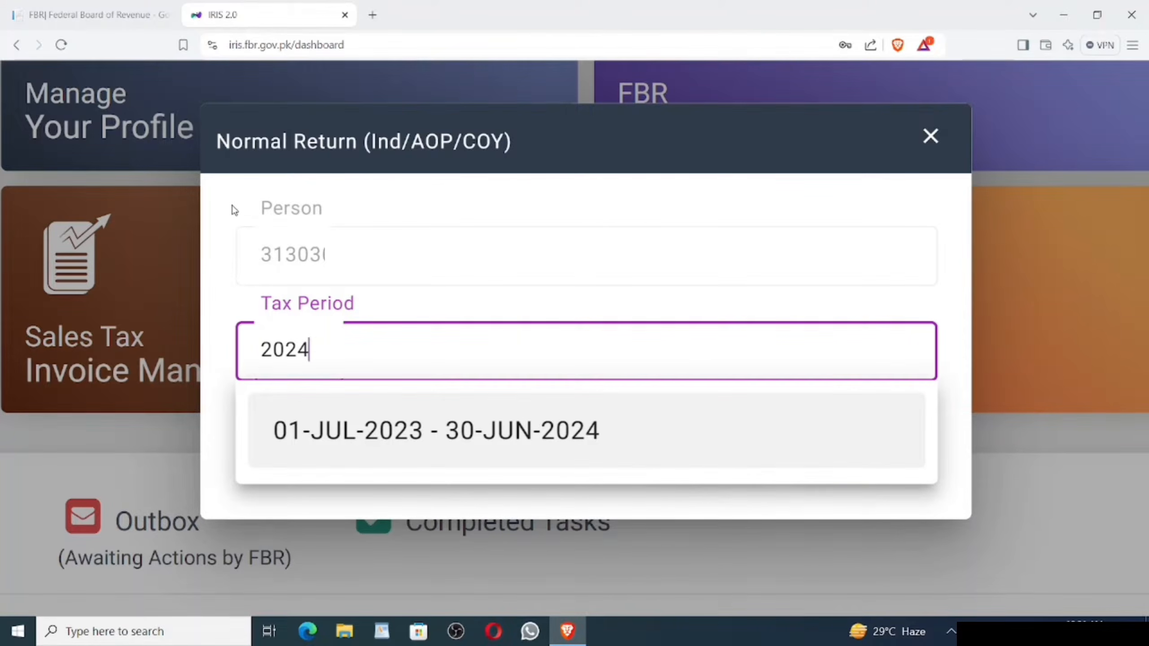
left_click(372, 432)
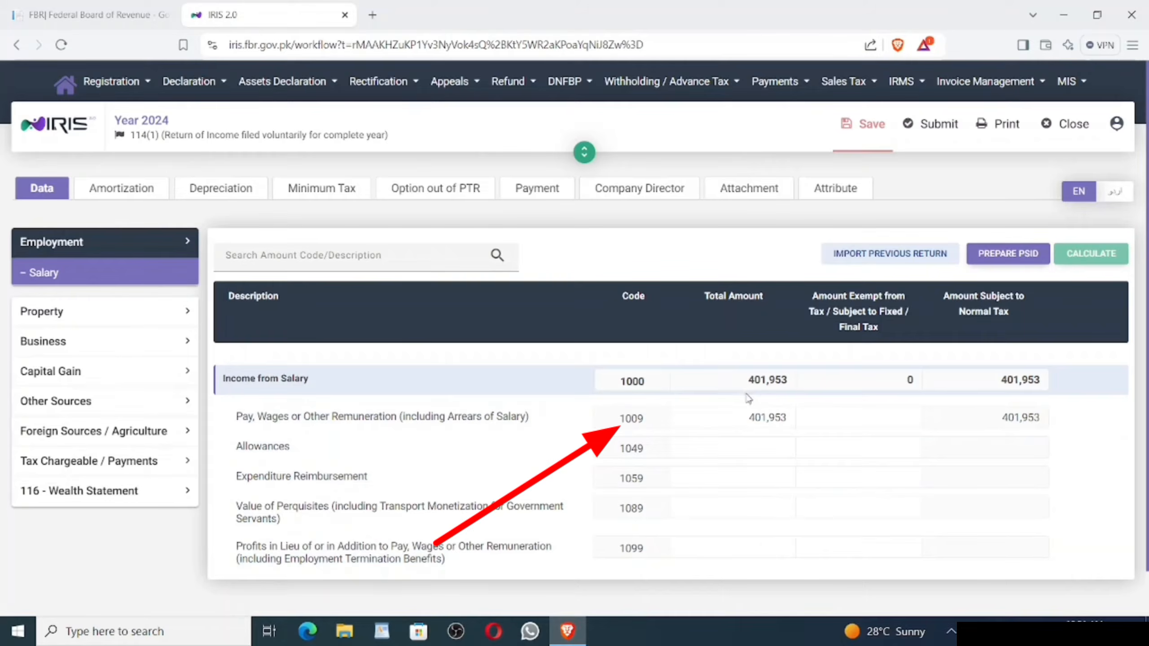
Step: Clear the Total Amount for Pay, Wages or Other Remuneration (code 1009) and recalculate the salary income
left_click_drag(748, 418, 795, 416)
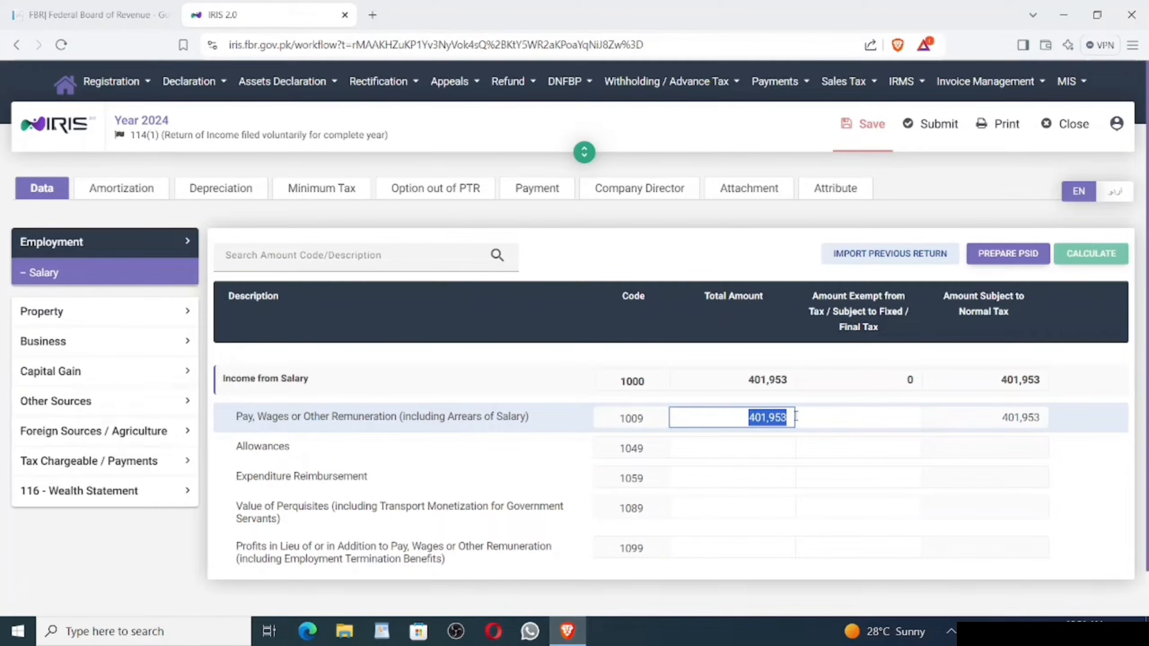
key("BackSpace")
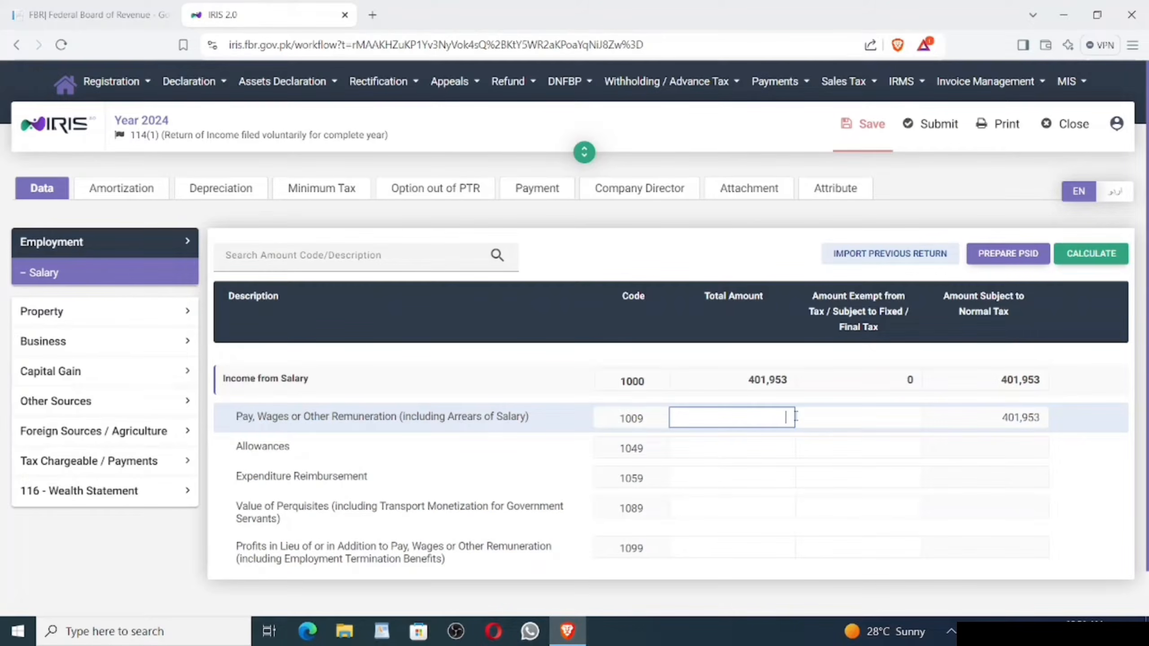
left_click(1073, 252)
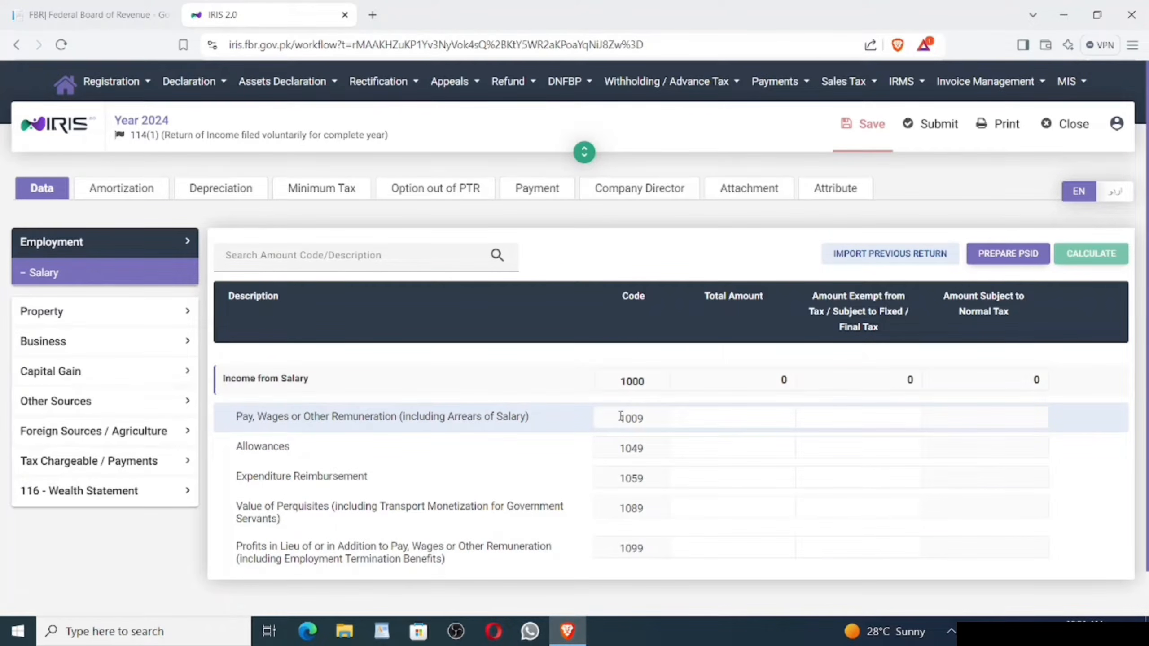
Step: Enter 401,953 as the Total Amount for Pay, Wages or Other Remuneration (code 1009), then calculate and save the return
left_click_drag(620, 416, 653, 429)
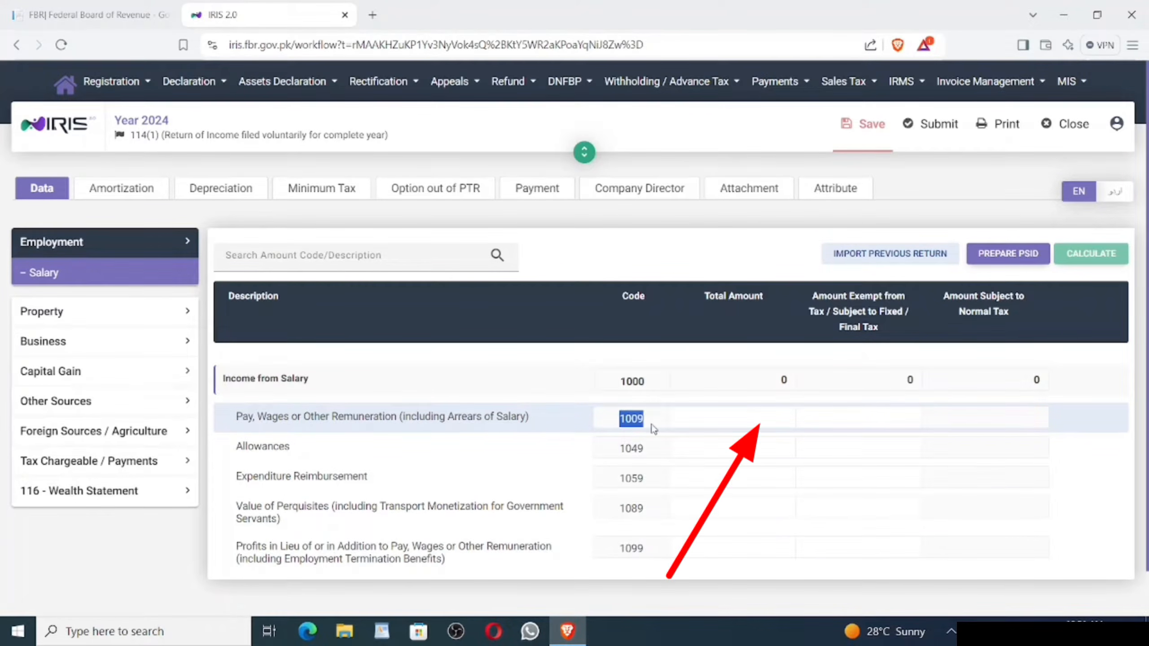
left_click(749, 419)
type("4")
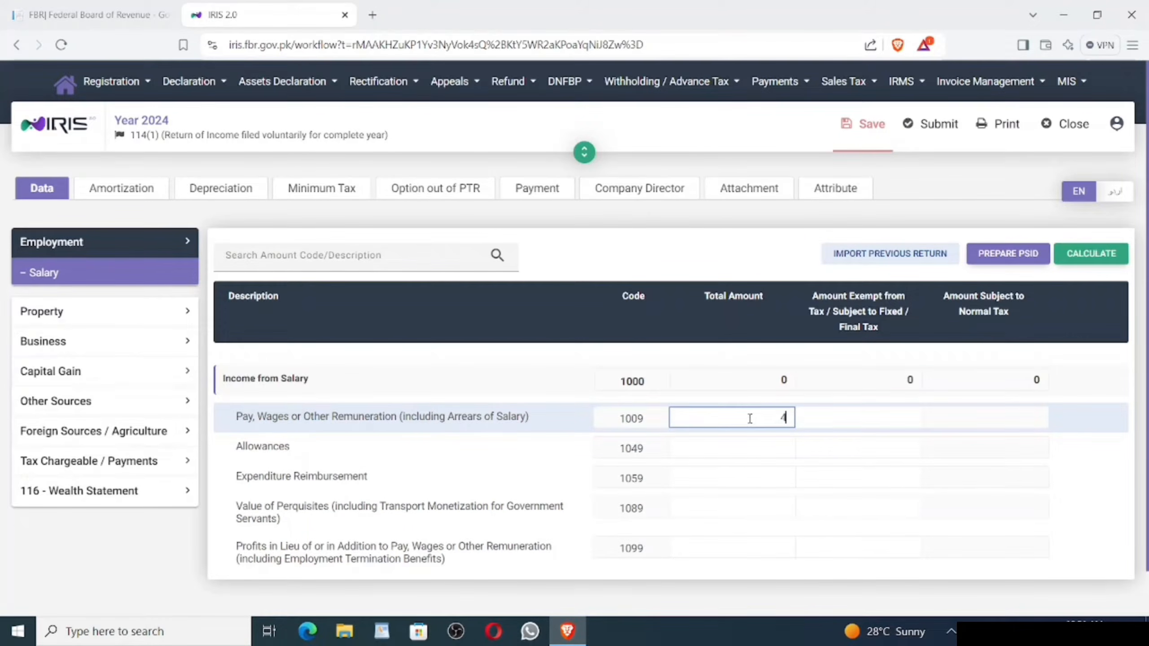
type("01,953")
left_click(1090, 262)
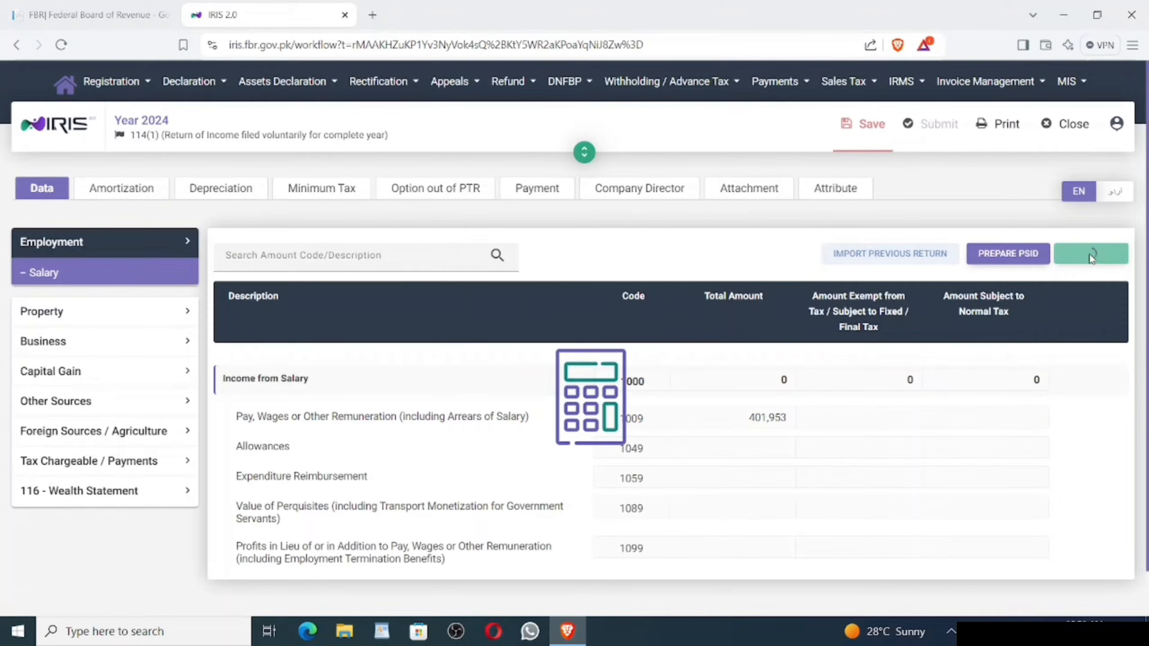
left_click(870, 126)
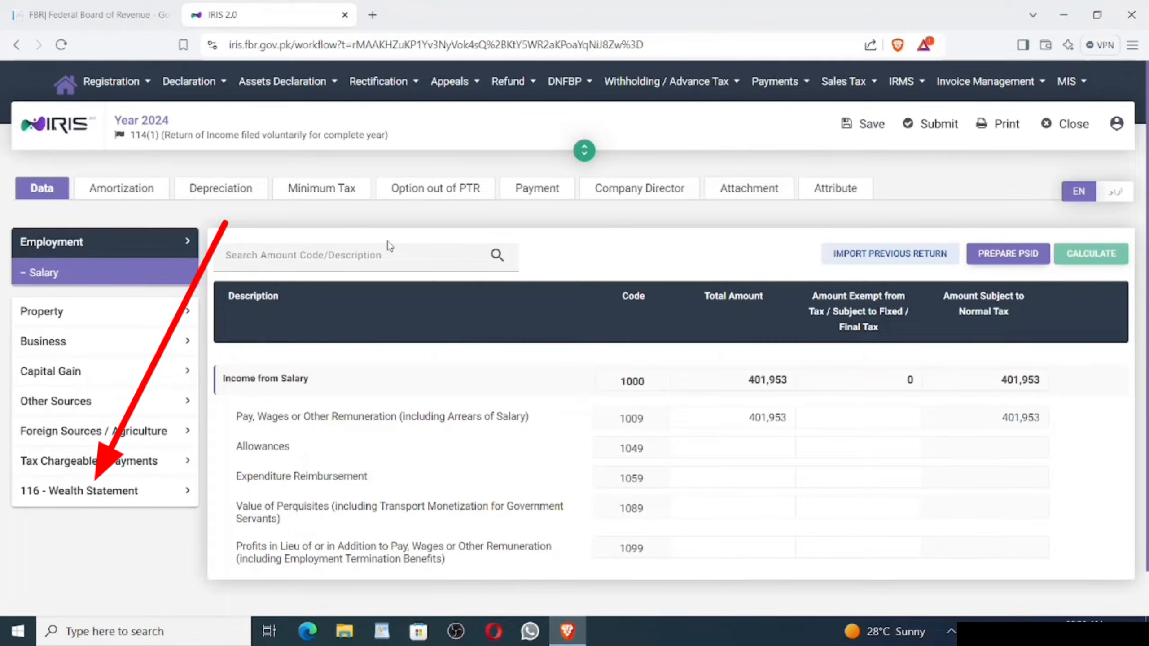
Step: Open Personal Expenses in the 116 - Wealth Statement and review the expense total and the Electricity amount
left_click(131, 491)
scroll(131, 495, "down", 2)
scroll(133, 493, "up", 1)
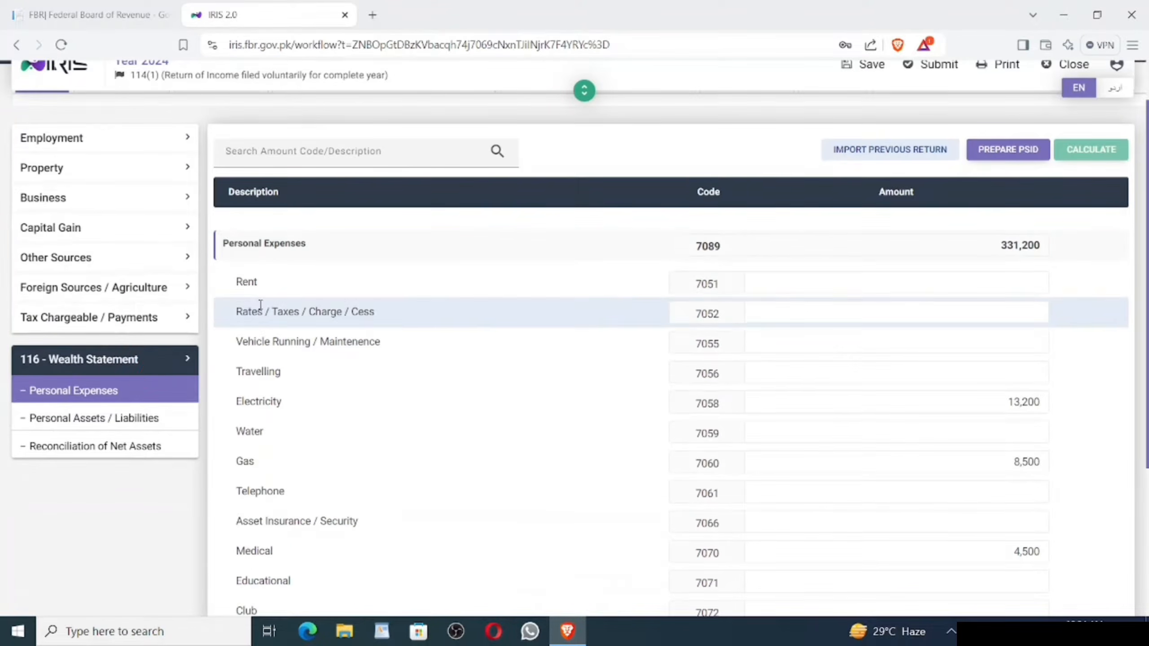
double_click(993, 250)
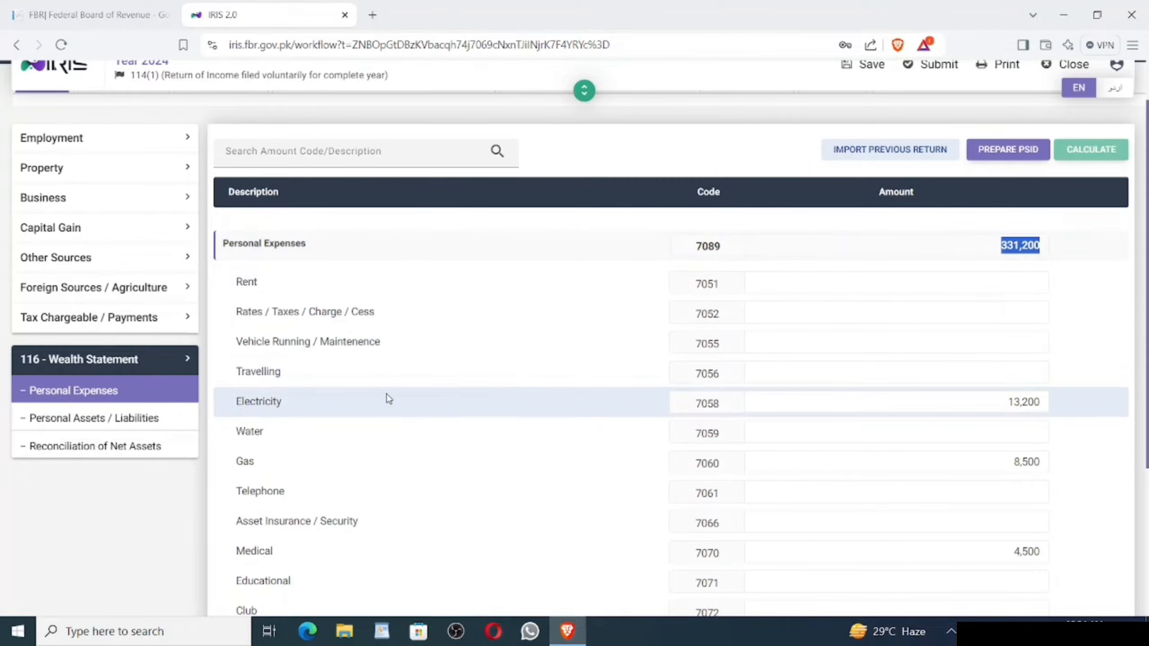
left_click(593, 276)
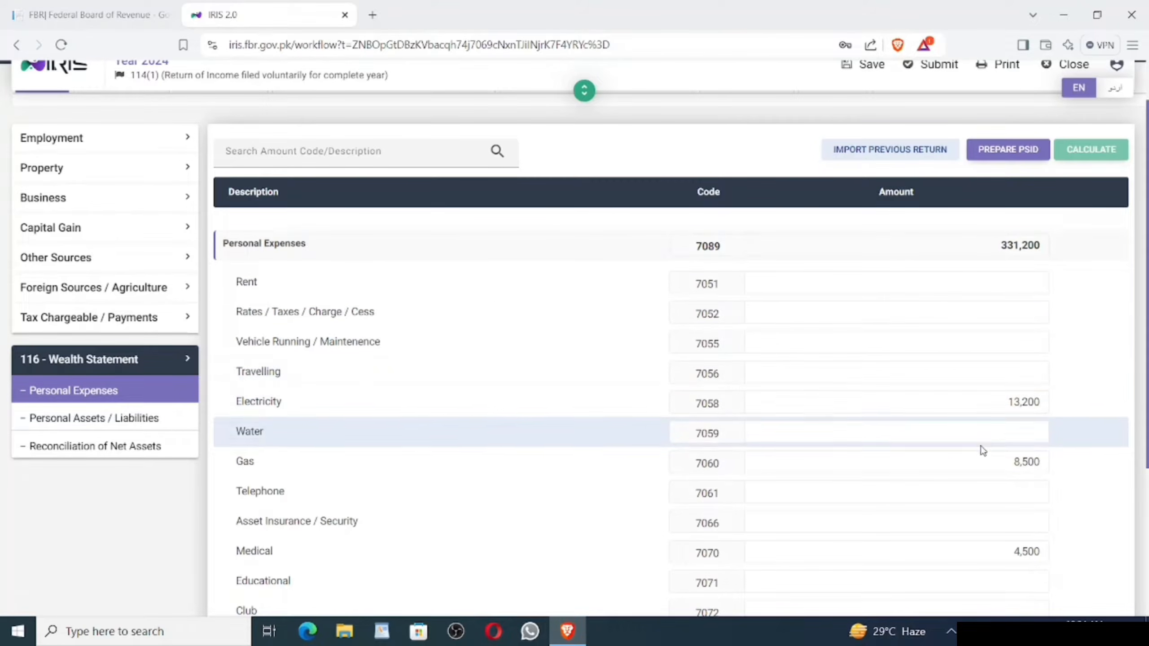
double_click(1009, 402)
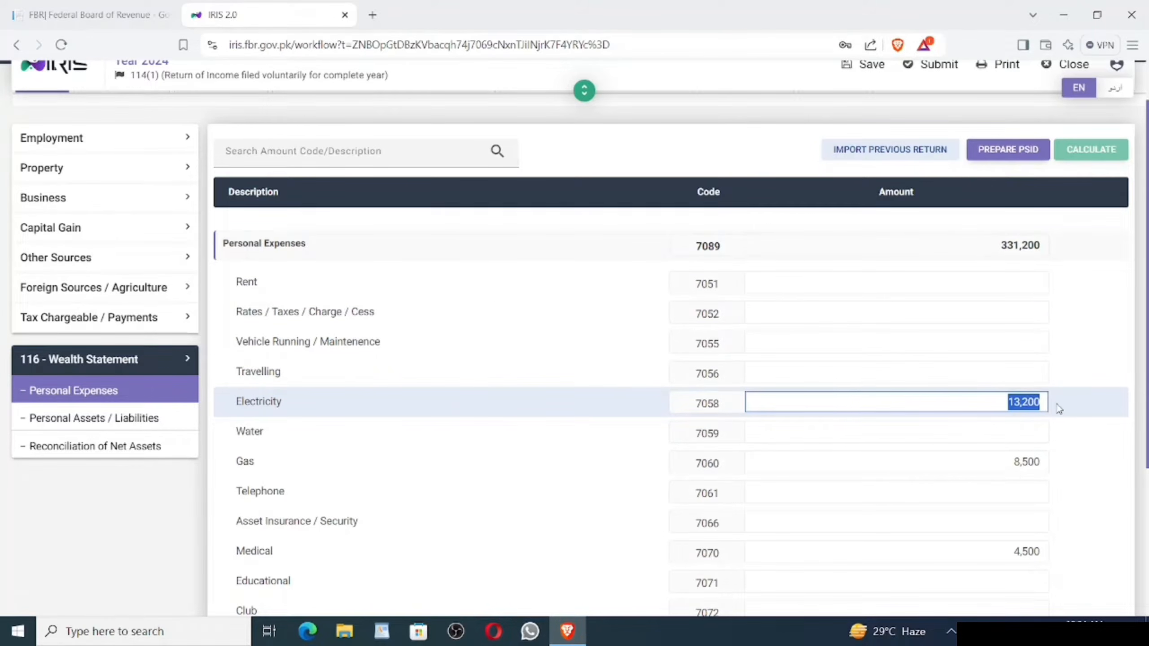
Step: Set the Travelling expense (code 7056) to 3,000, then recalculate and save the return
left_click(974, 371)
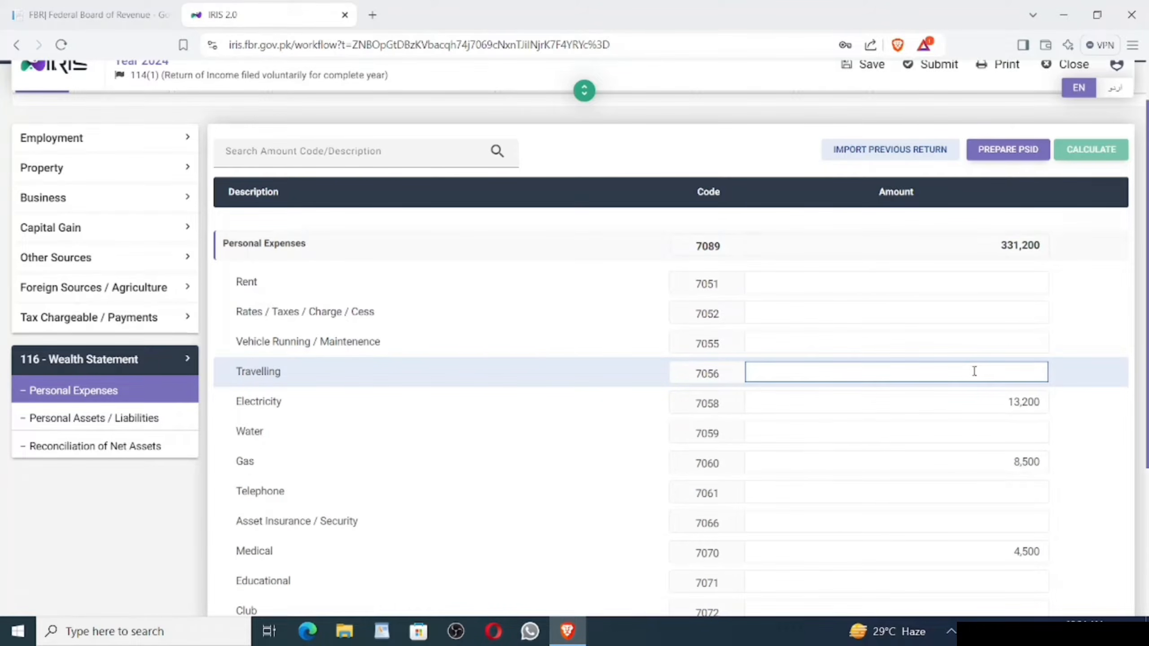
type("4")
type("000")
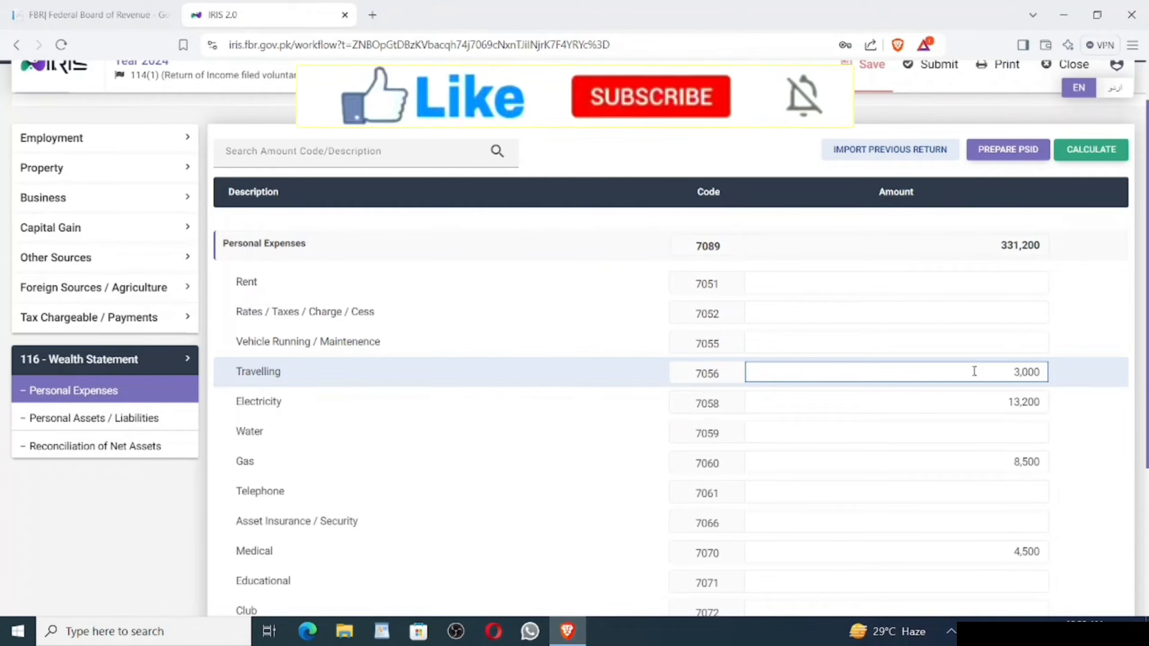
left_click(1088, 151)
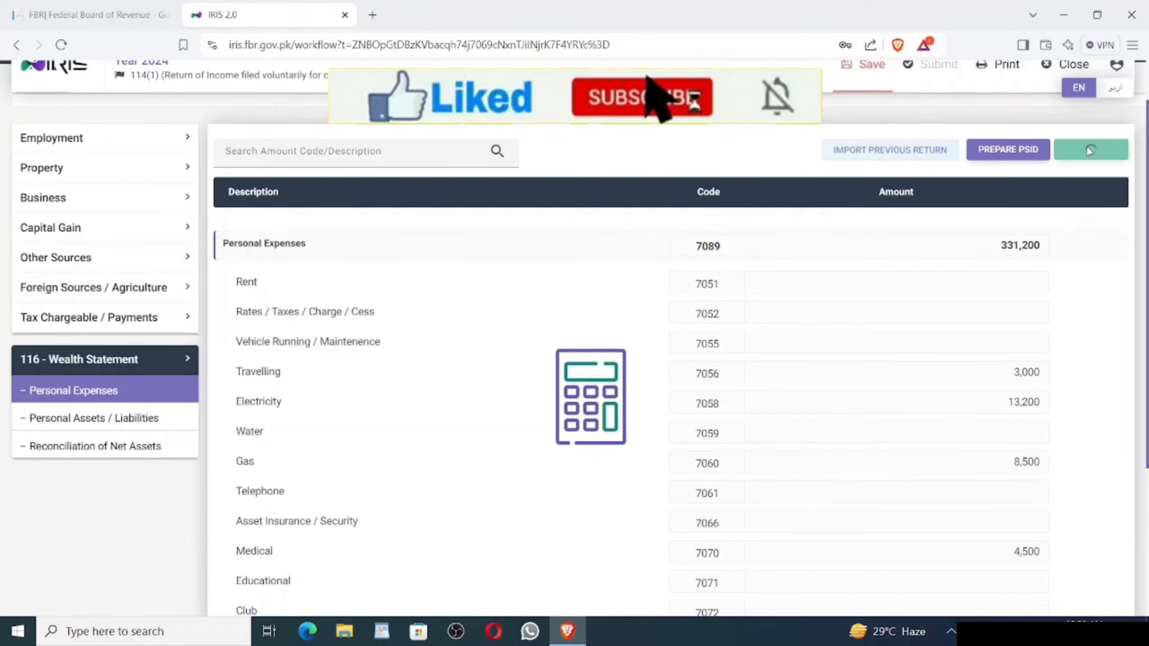
left_click(847, 90)
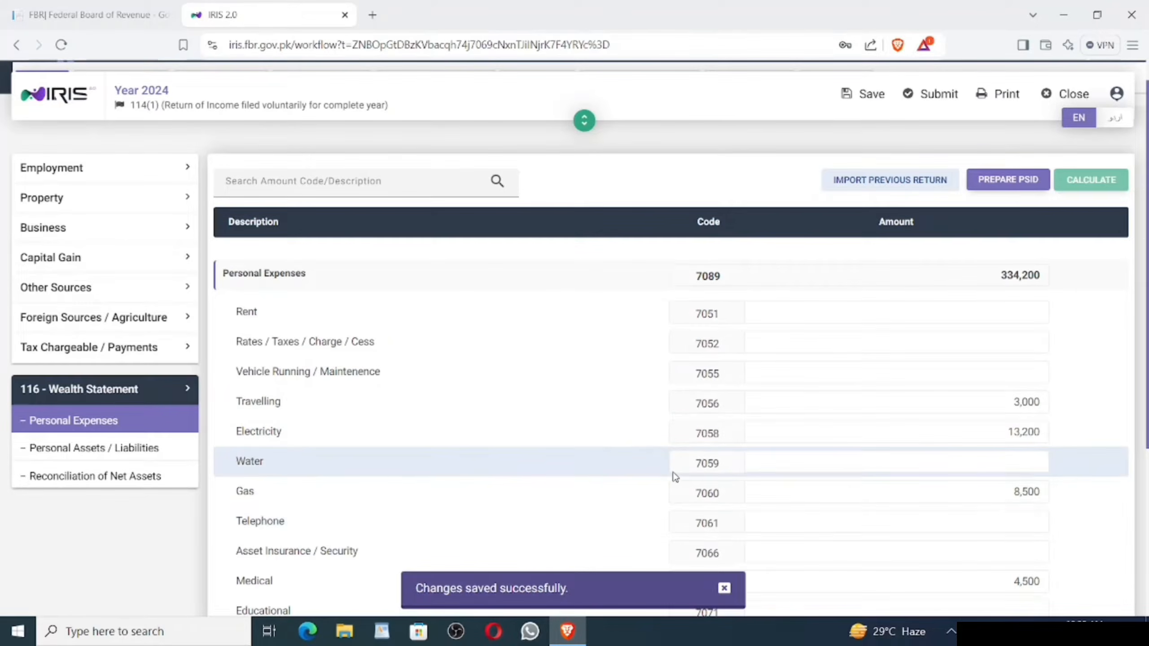
Step: Set the Functions / Gatherings expense (code 7073) to 12,000, then recalculate and save the return
scroll(679, 489, "down", 4)
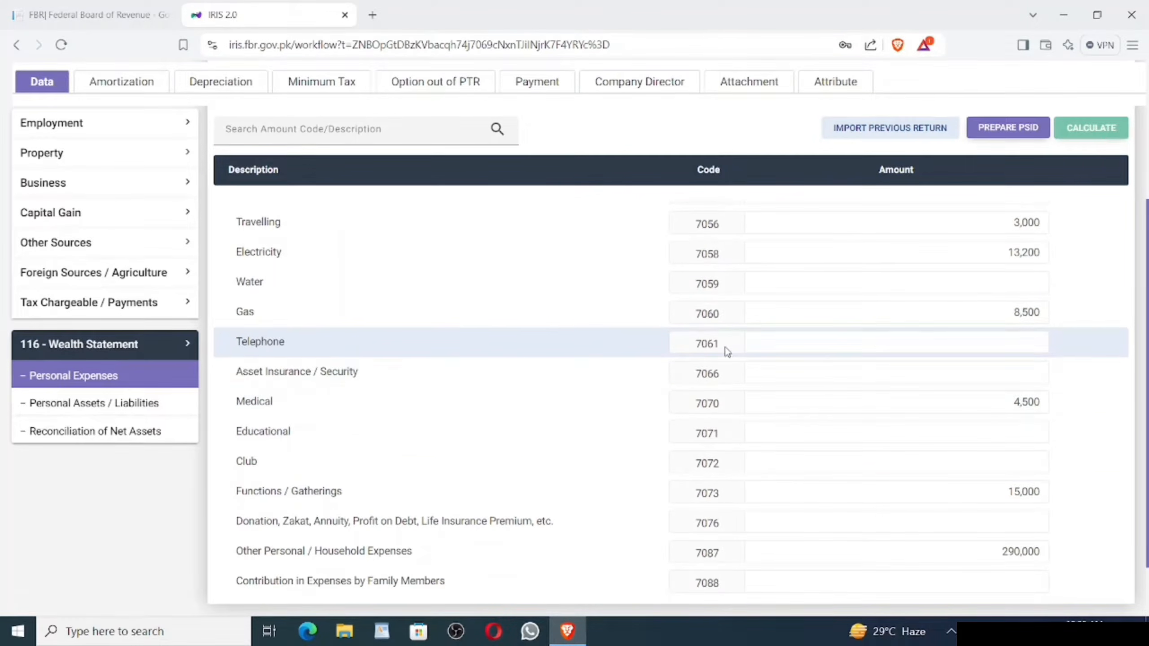
left_click(1021, 401)
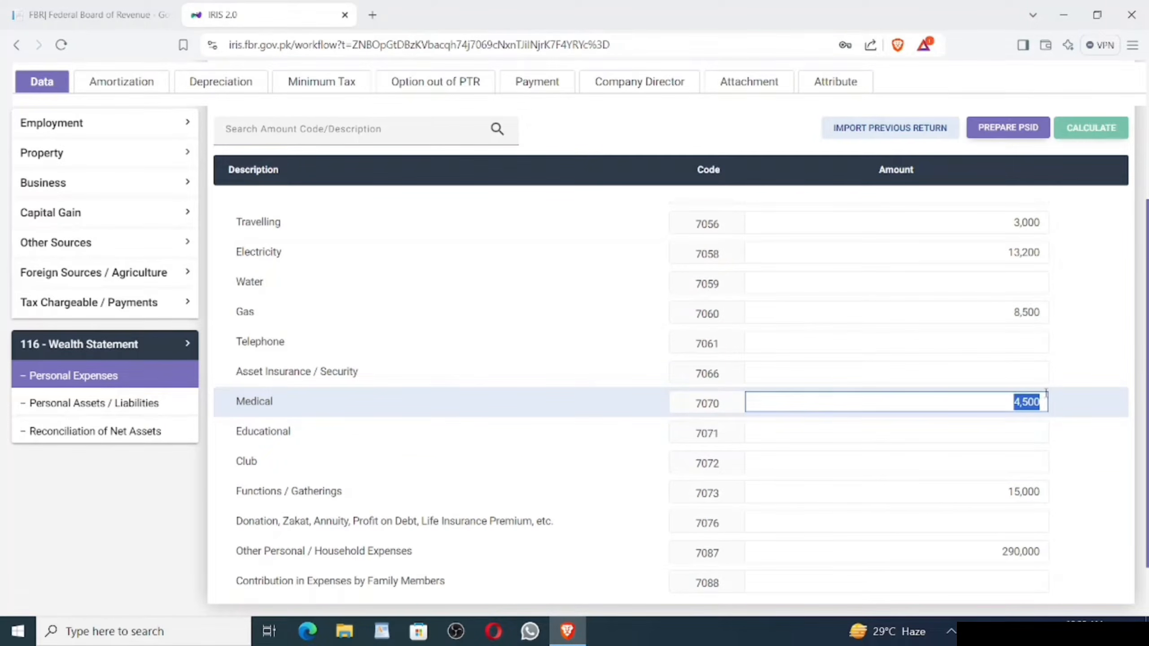
left_click(1012, 492)
type("12000")
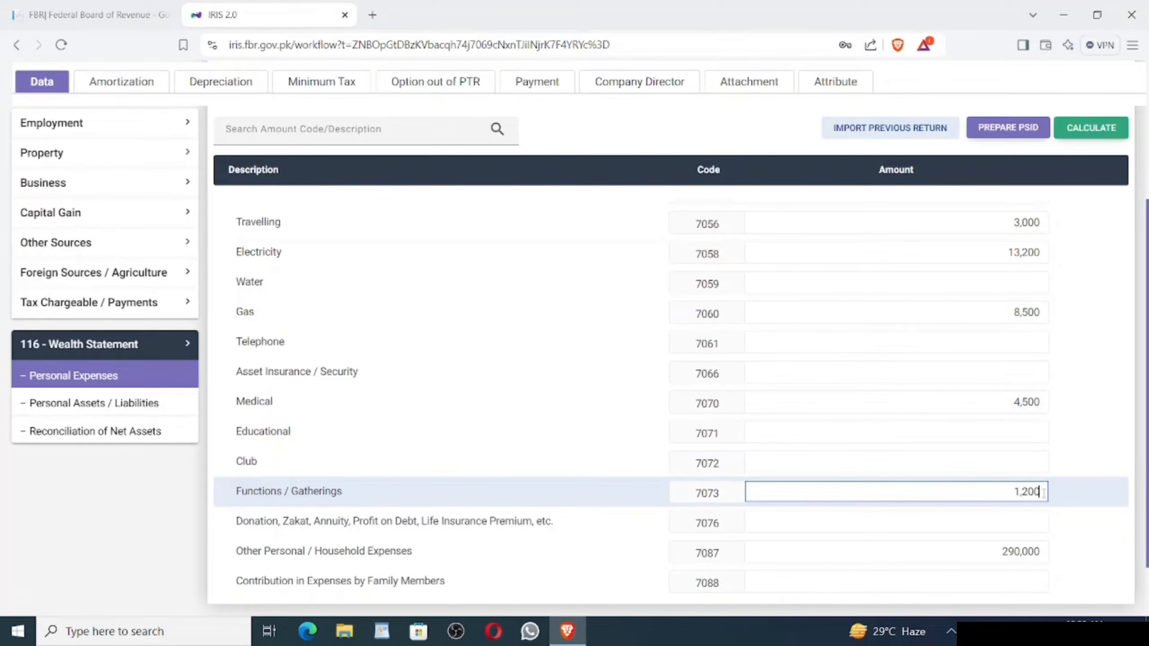
left_click(1099, 131)
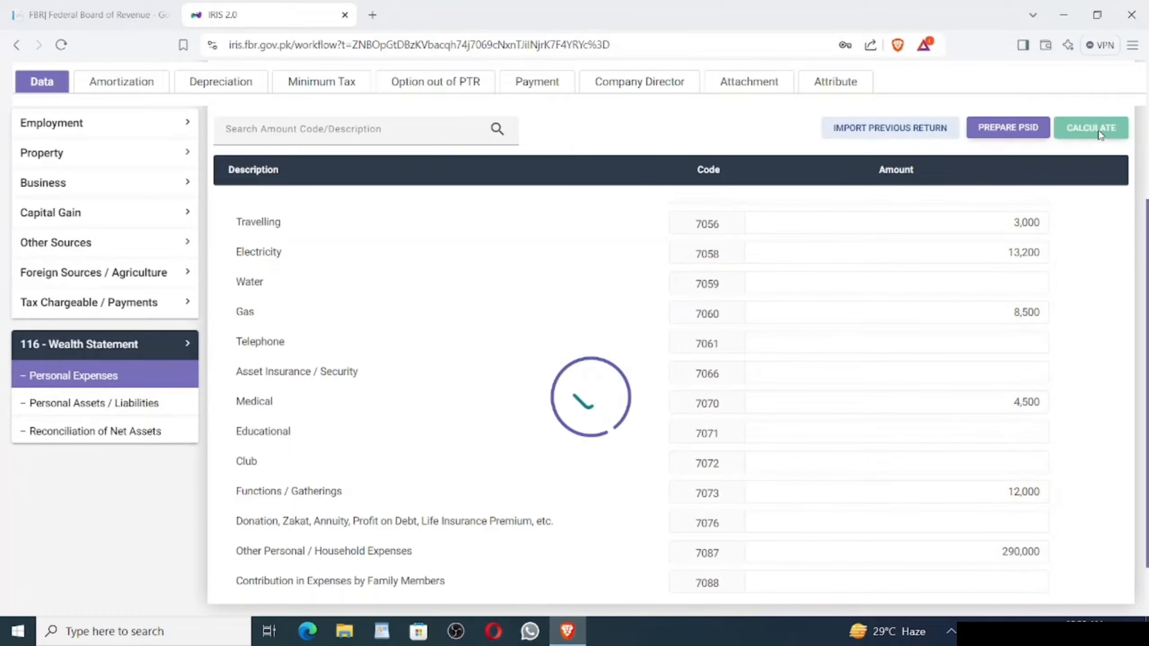
scroll(687, 251, "down", 1)
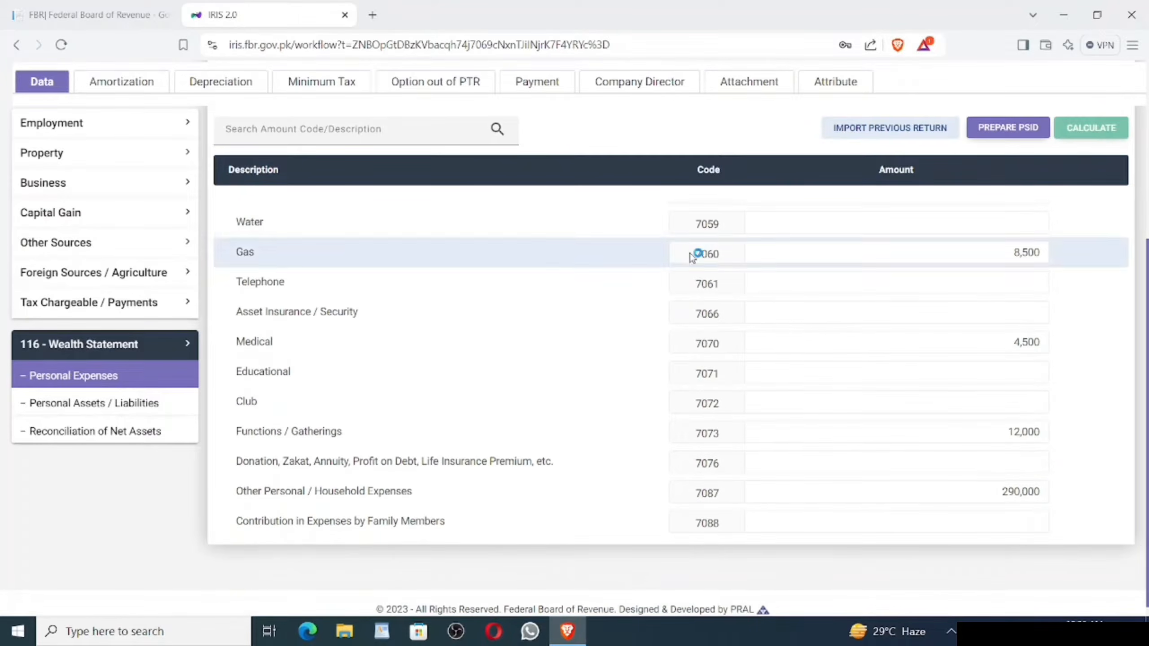
left_click(1012, 492)
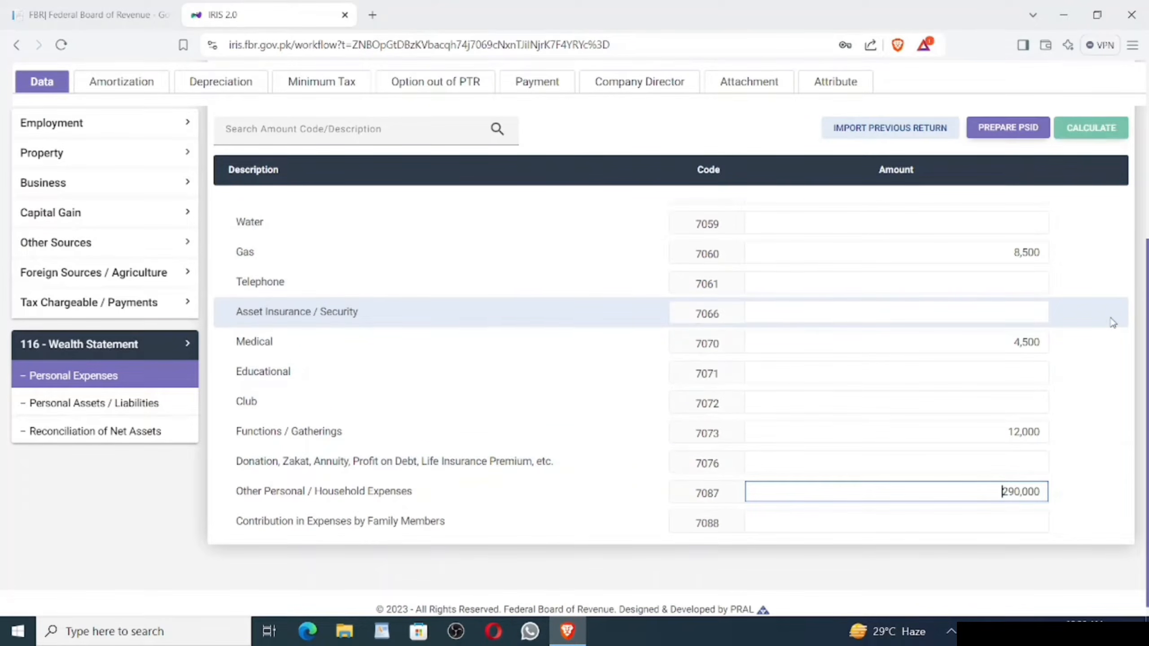
left_click(1129, 323)
scroll(1121, 321, "up", 6)
left_click(865, 123)
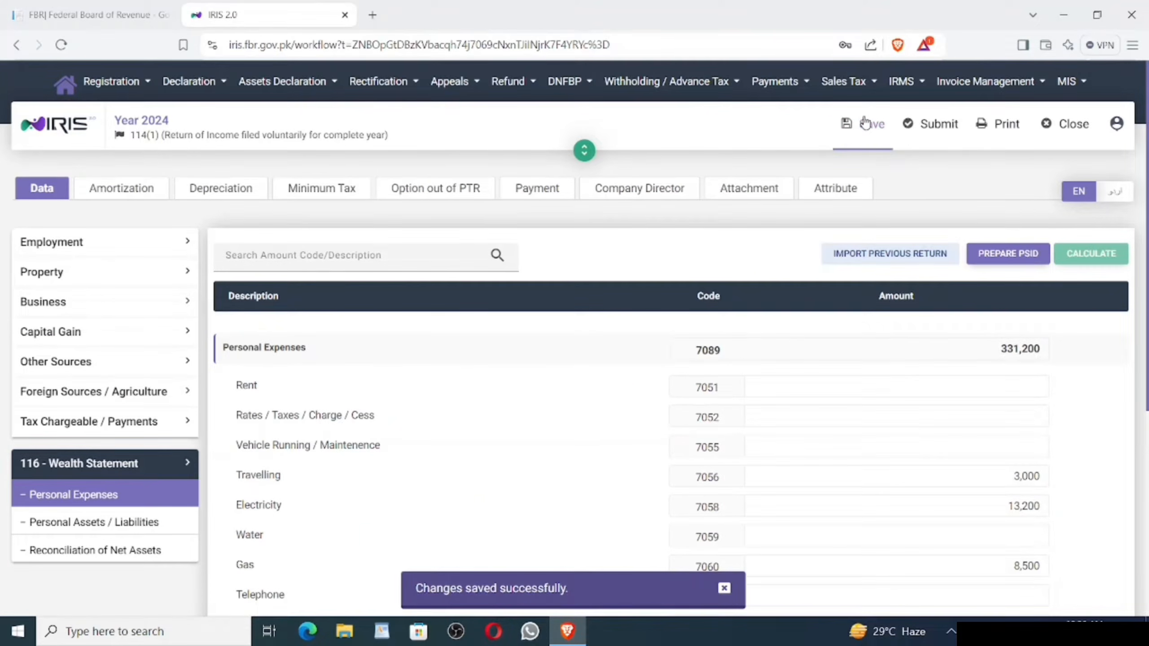
Step: Review the amounts across all Personal Expenses rows, from Rent to Contribution in Expenses by Family Members
scroll(865, 123, "down", 3)
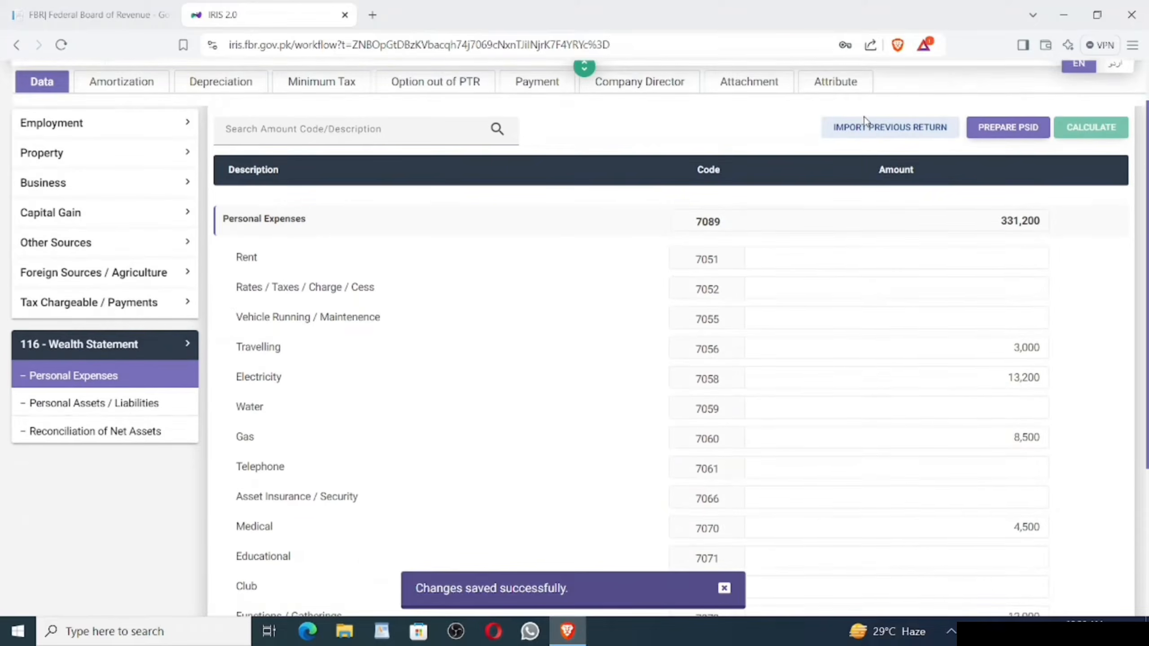
scroll(864, 121, "down", 3)
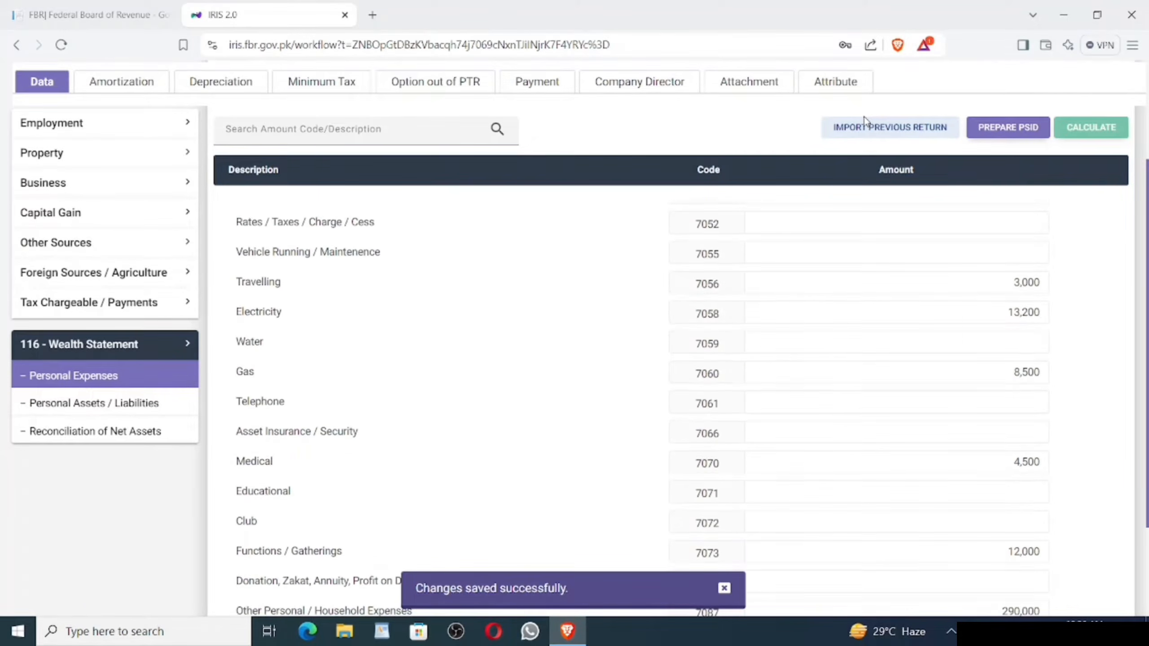
scroll(864, 121, "down", 1)
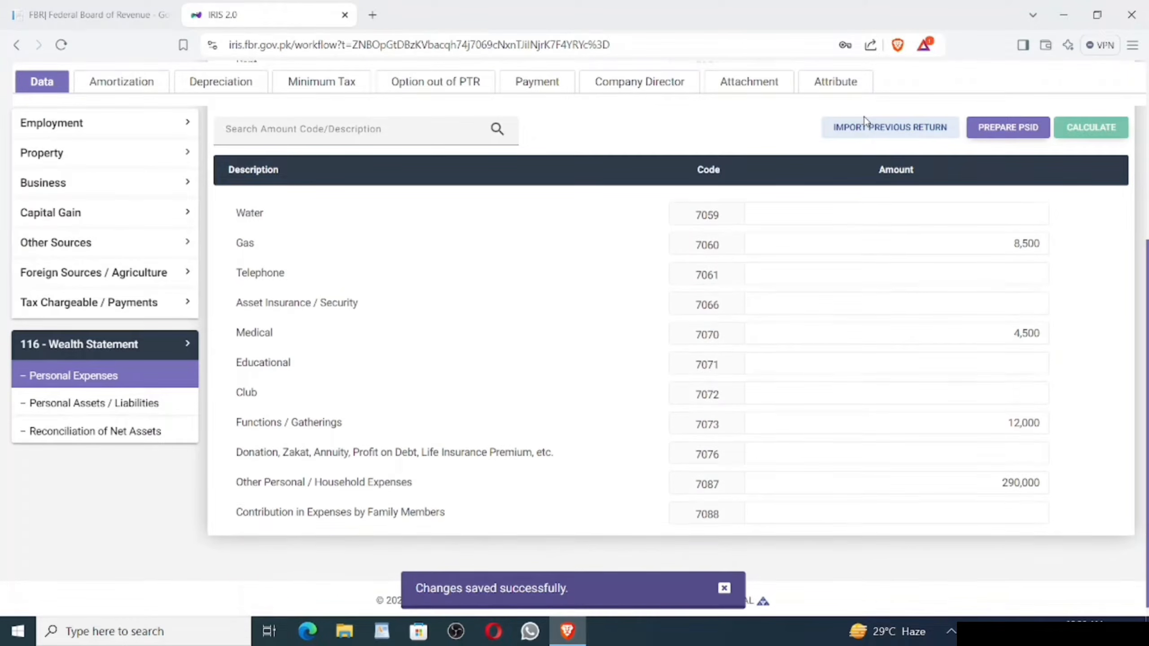
scroll(864, 122, "up", 2)
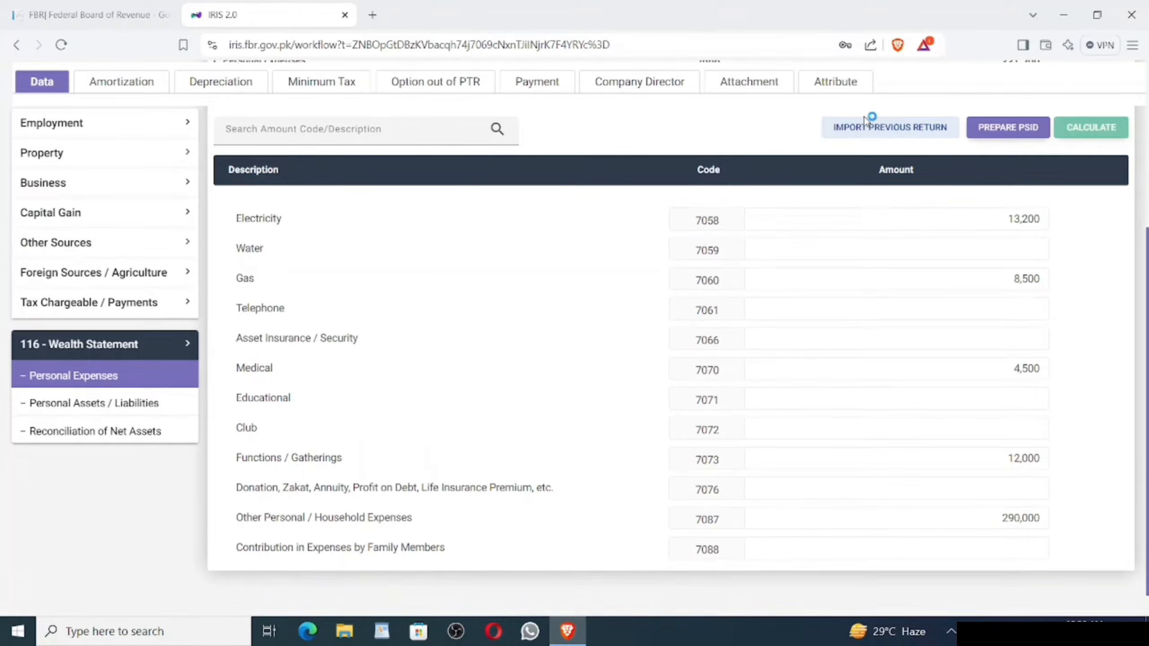
scroll(864, 121, "up", 1)
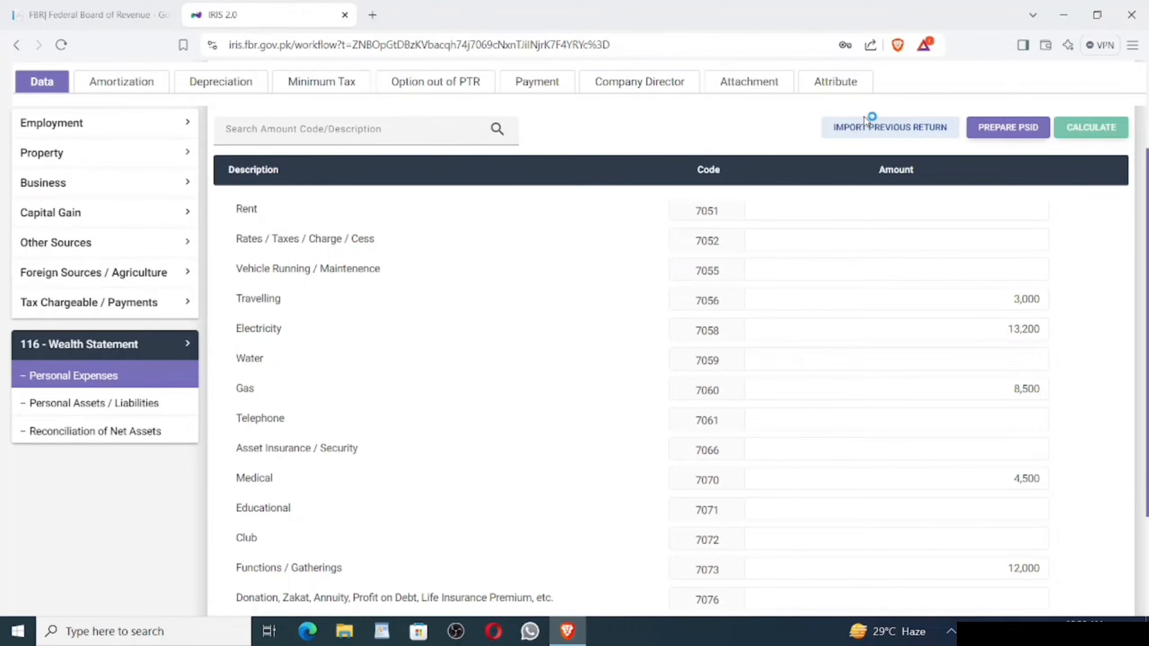
scroll(864, 122, "down", 3)
scroll(864, 121, "up", 1)
scroll(864, 121, "up", 2)
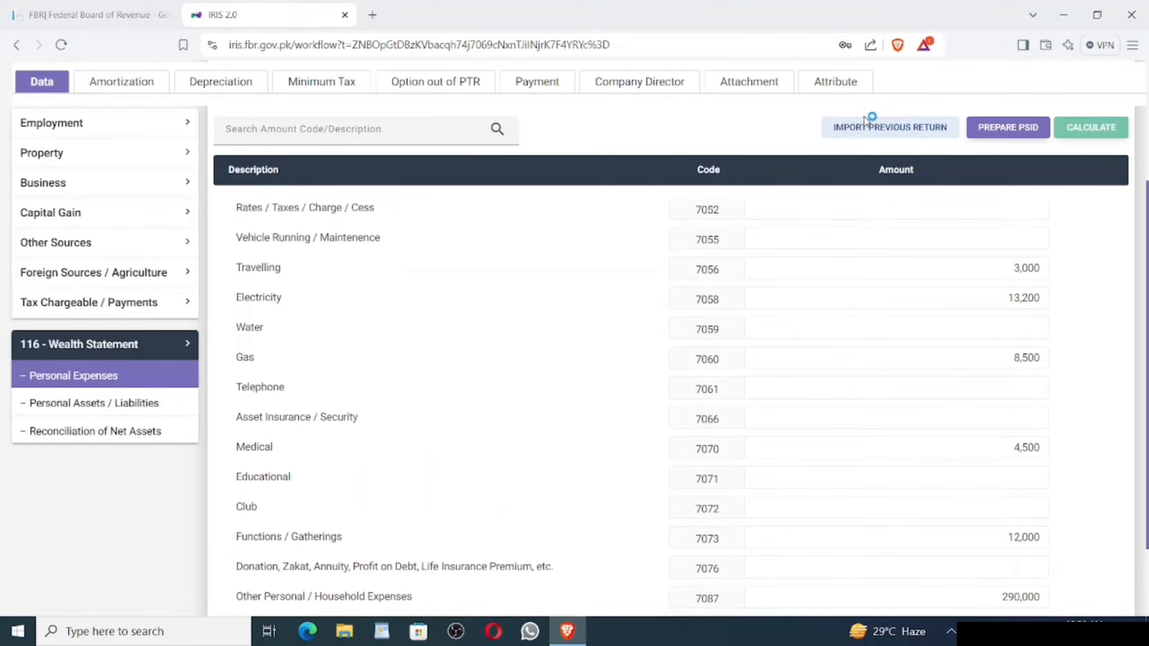
scroll(865, 122, "down", 3)
scroll(865, 121, "up", 3)
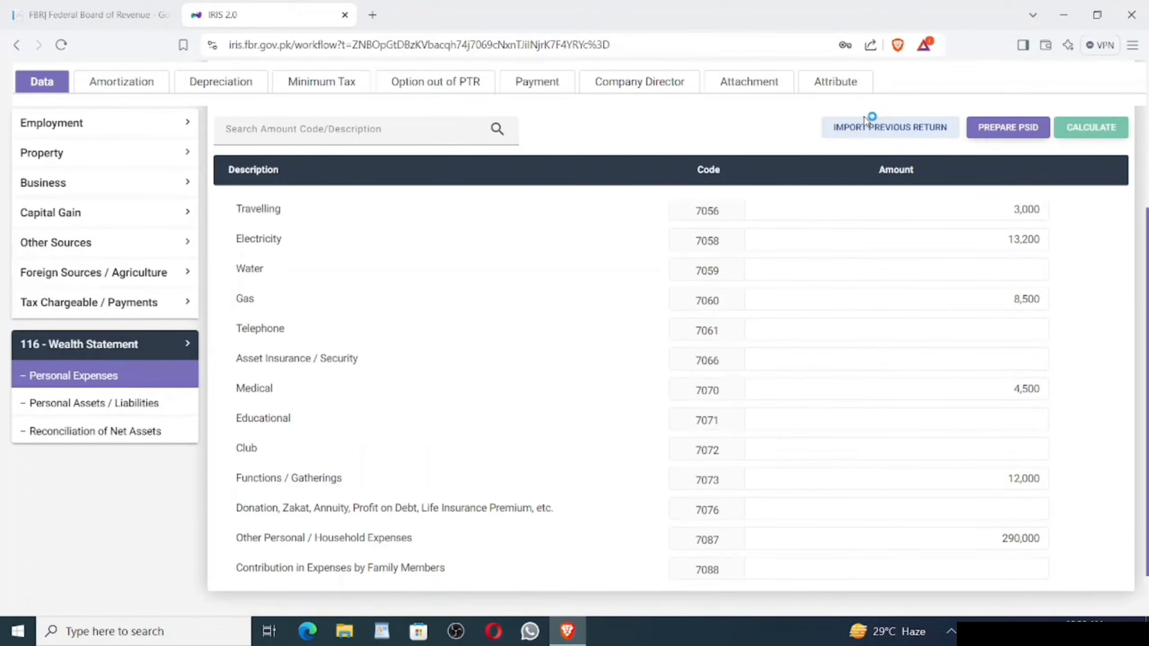
scroll(865, 121, "up", 1)
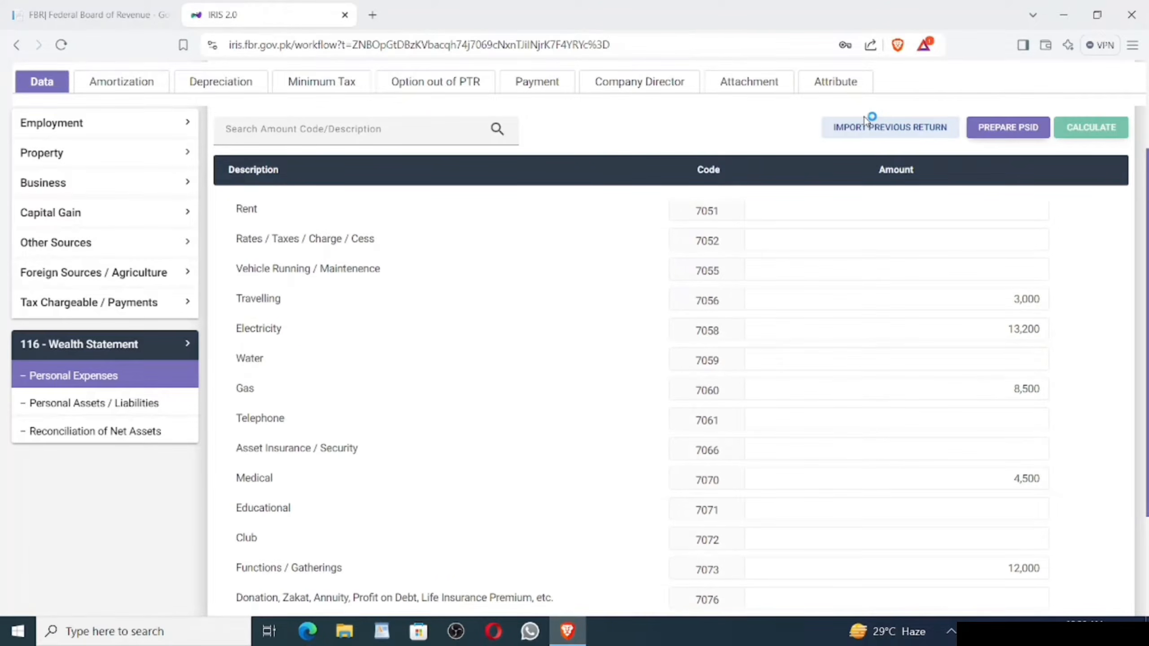
scroll(864, 121, "down", 4)
scroll(865, 122, "up", 3)
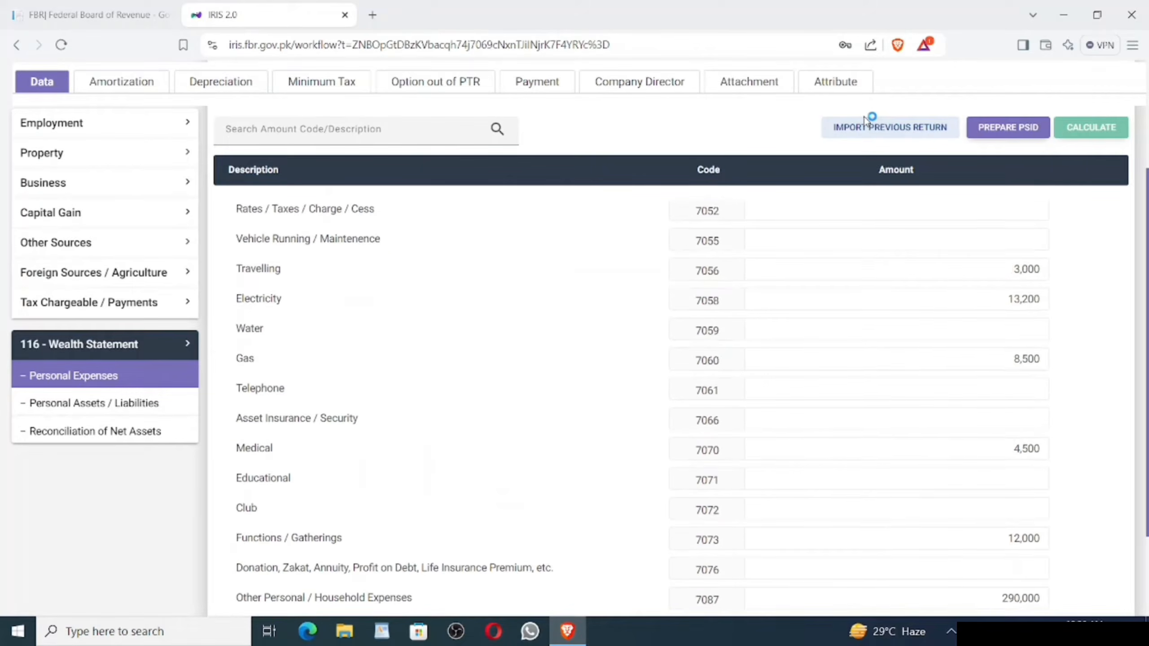
scroll(865, 121, "up", 1)
scroll(865, 121, "down", 4)
scroll(865, 121, "up", 2)
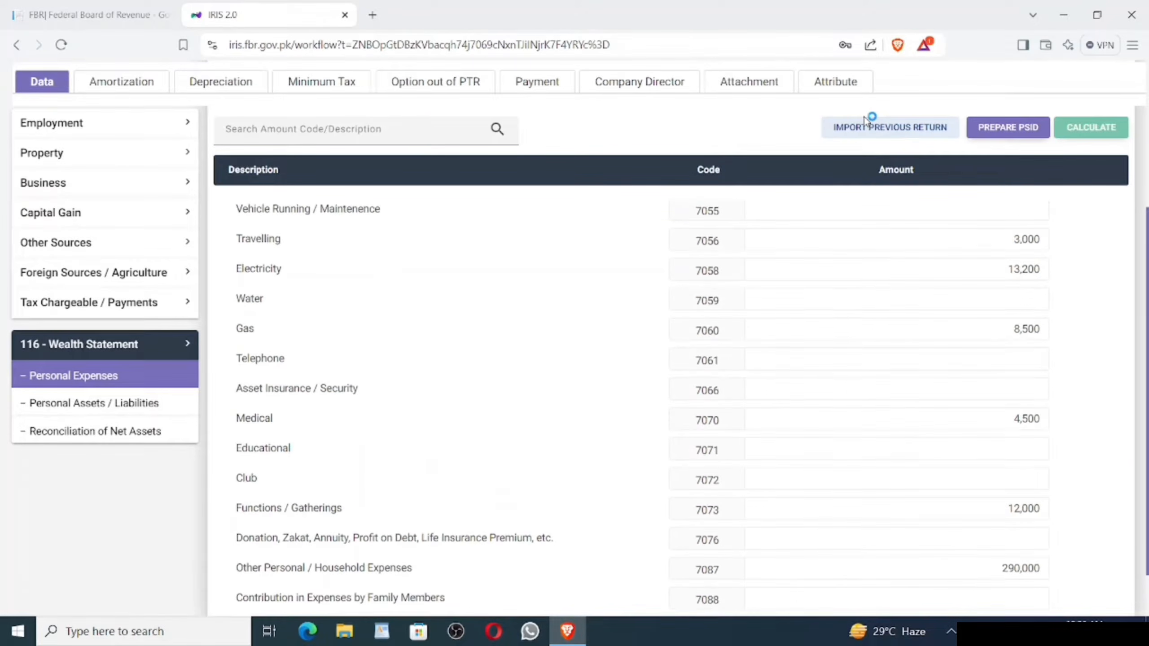
scroll(865, 121, "up", 1)
scroll(864, 121, "up", 1)
scroll(865, 121, "down", 5)
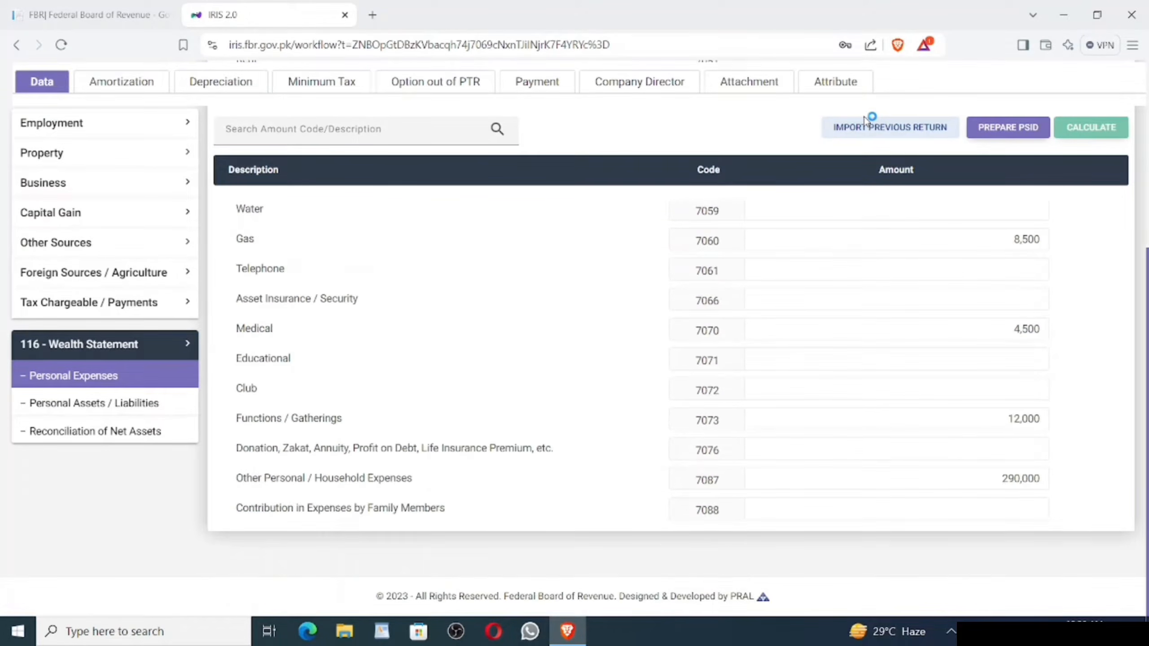
scroll(865, 121, "up", 3)
scroll(865, 121, "up", 2)
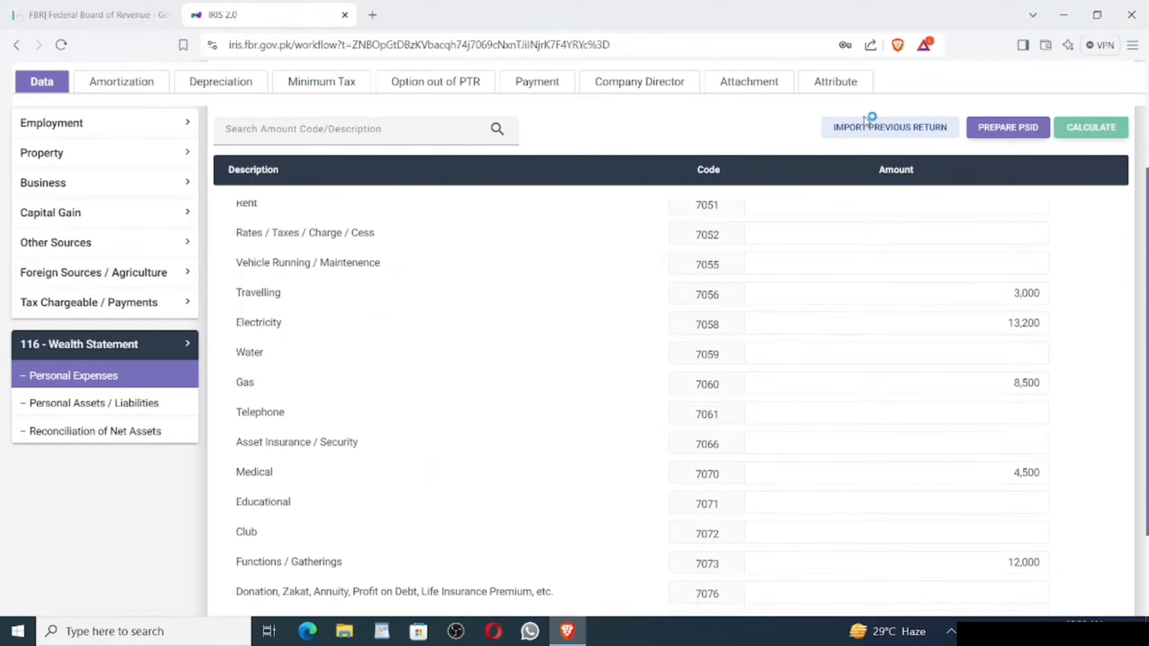
scroll(865, 121, "down", 5)
scroll(865, 121, "up", 5)
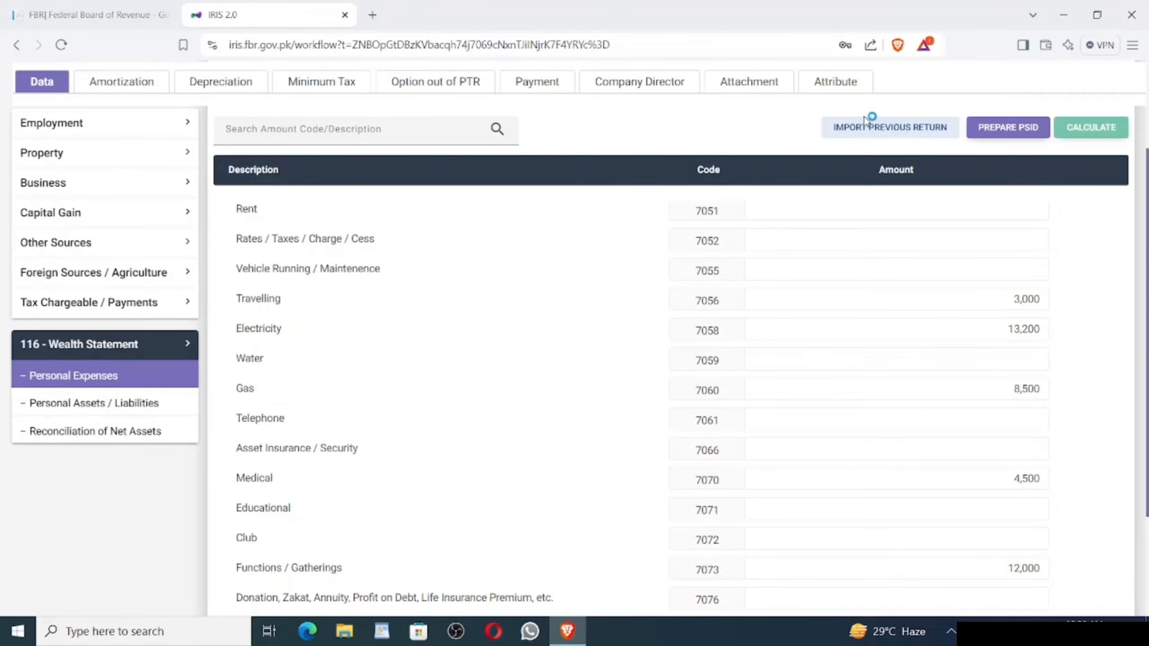
Step: Open Personal Assets / Liabilities in the Wealth Statement and review the Animal (7005) and bank account Investment (7006) amounts
left_click(130, 407)
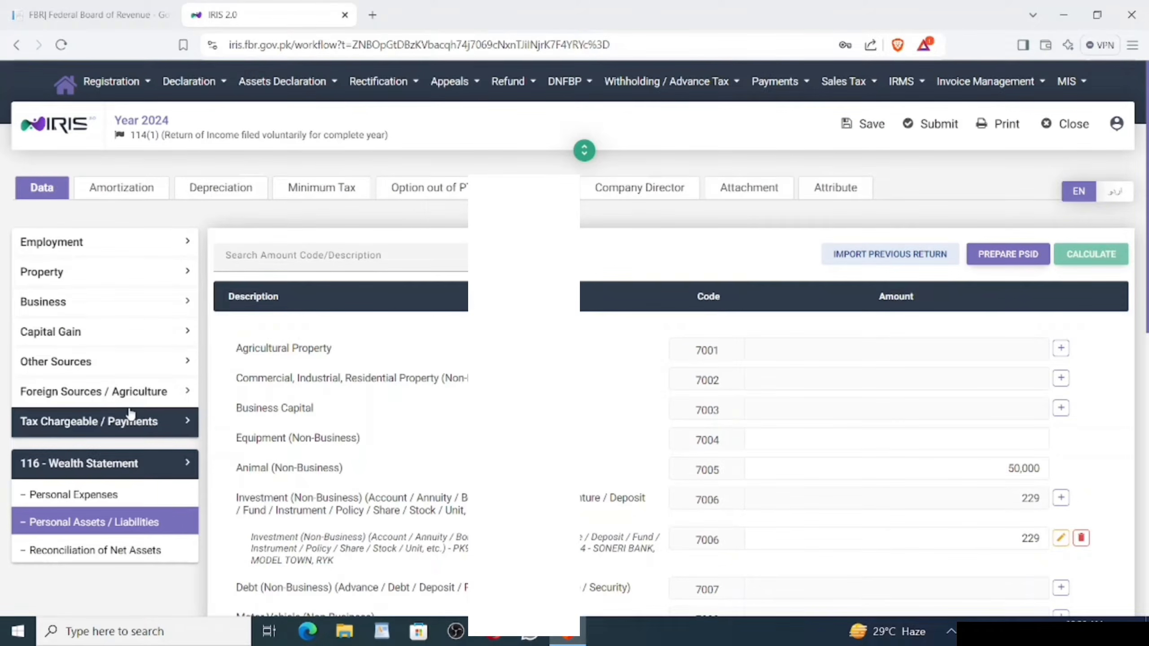
scroll(130, 412, "down", 3)
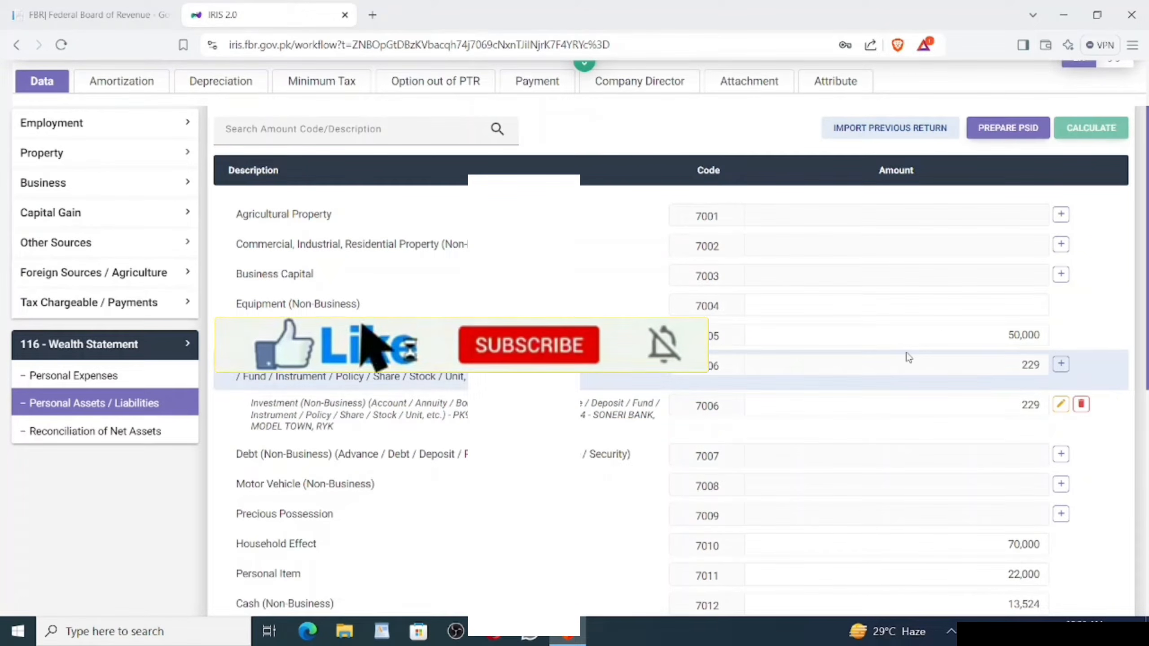
left_click_drag(990, 327, 1085, 334)
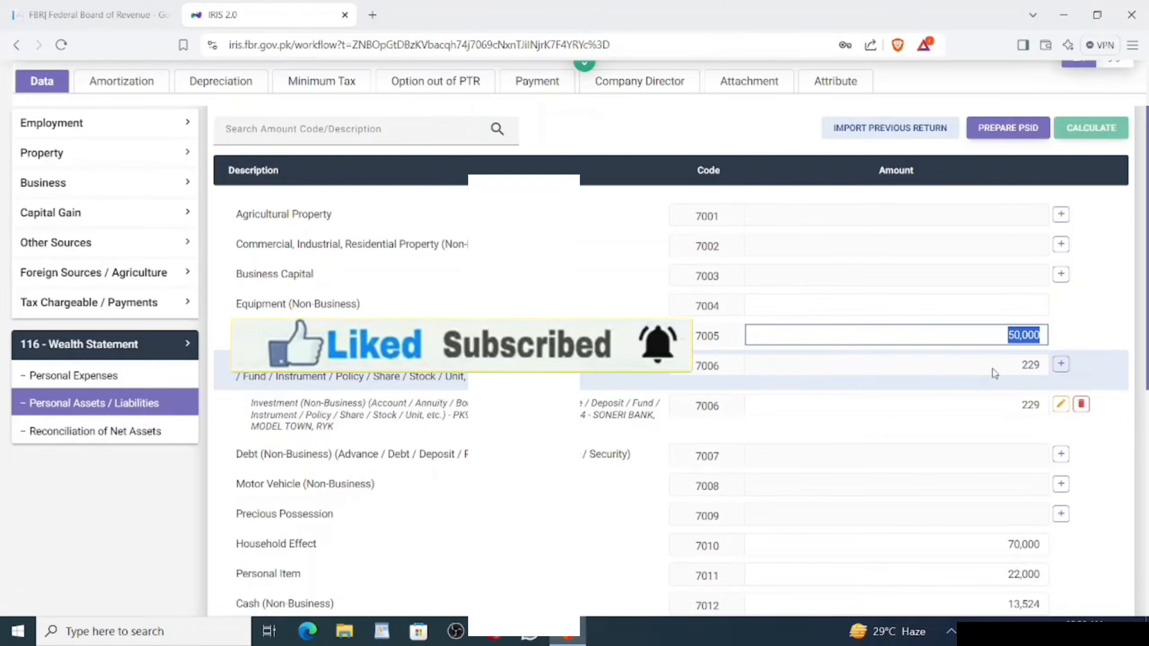
double_click(1025, 405)
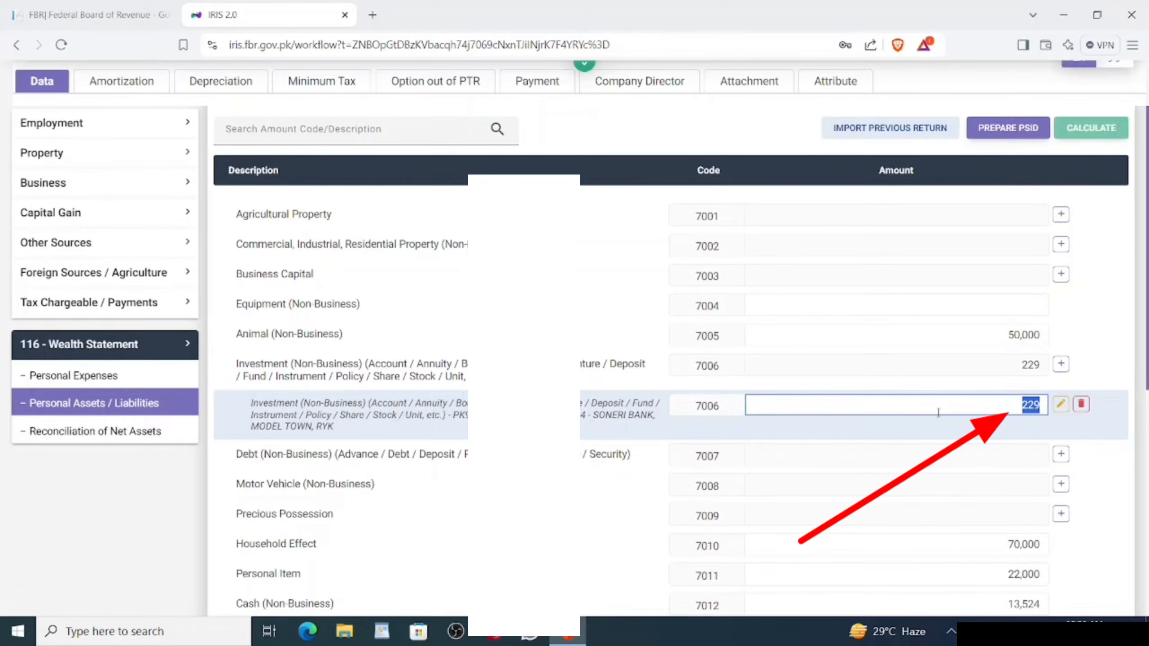
key("Return")
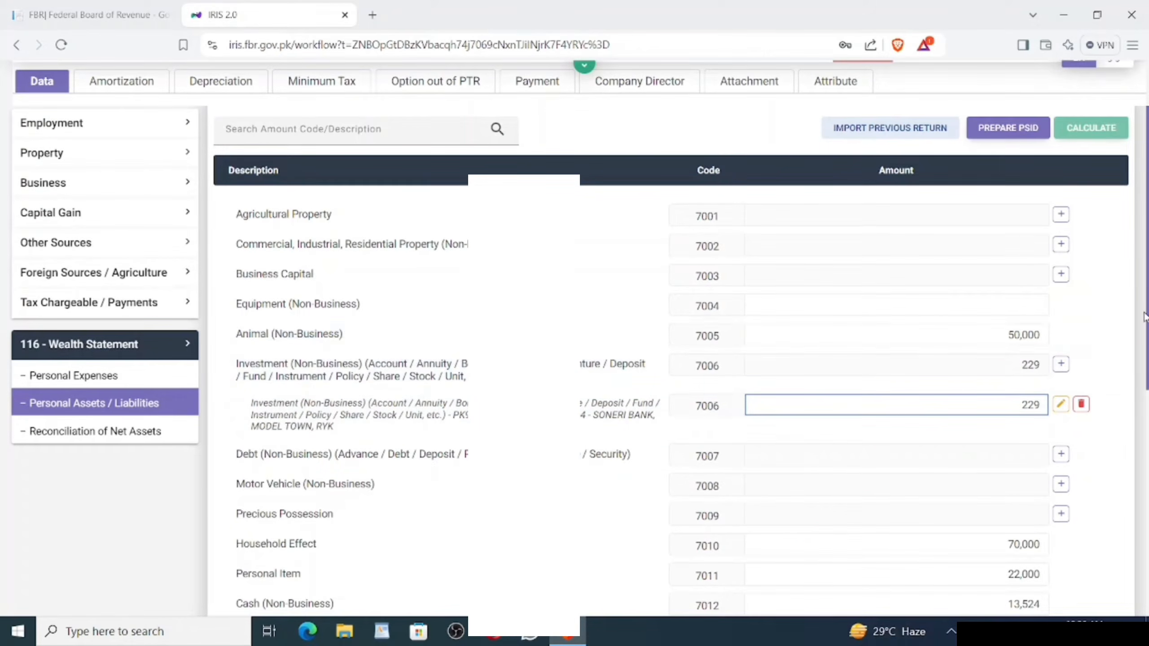
Step: Review the Household Effect, Personal Item and Cash (Non-Business) amounts, then the asset totals down to Net Assets Current Year
scroll(1145, 316, "down", 5)
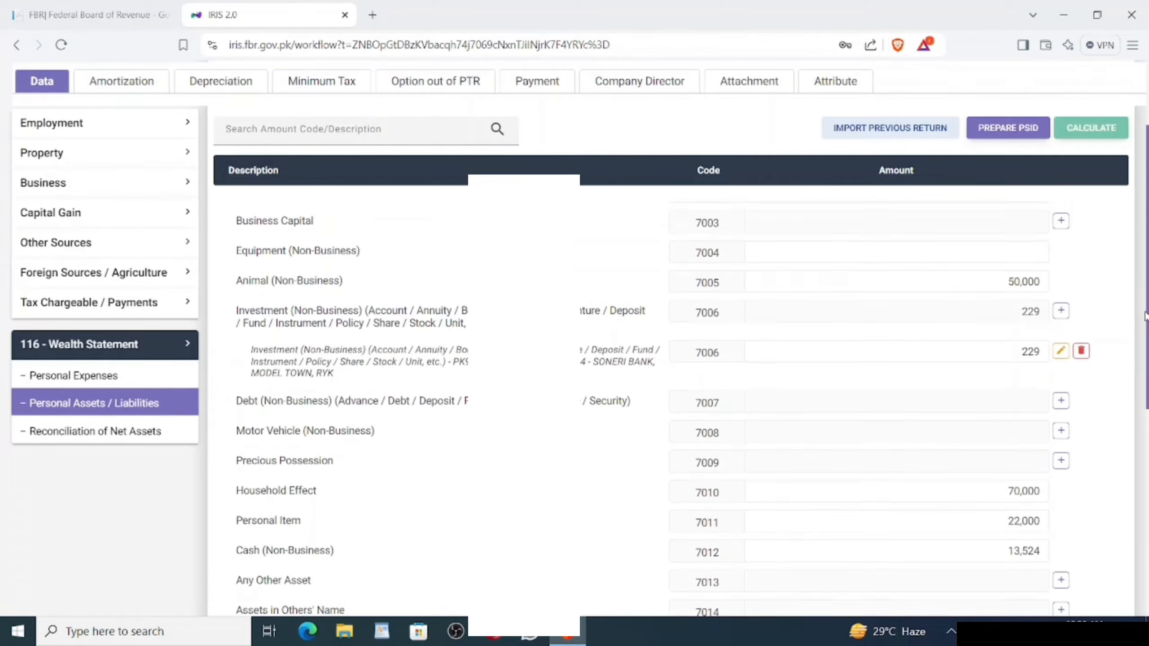
scroll(1145, 315, "down", 2)
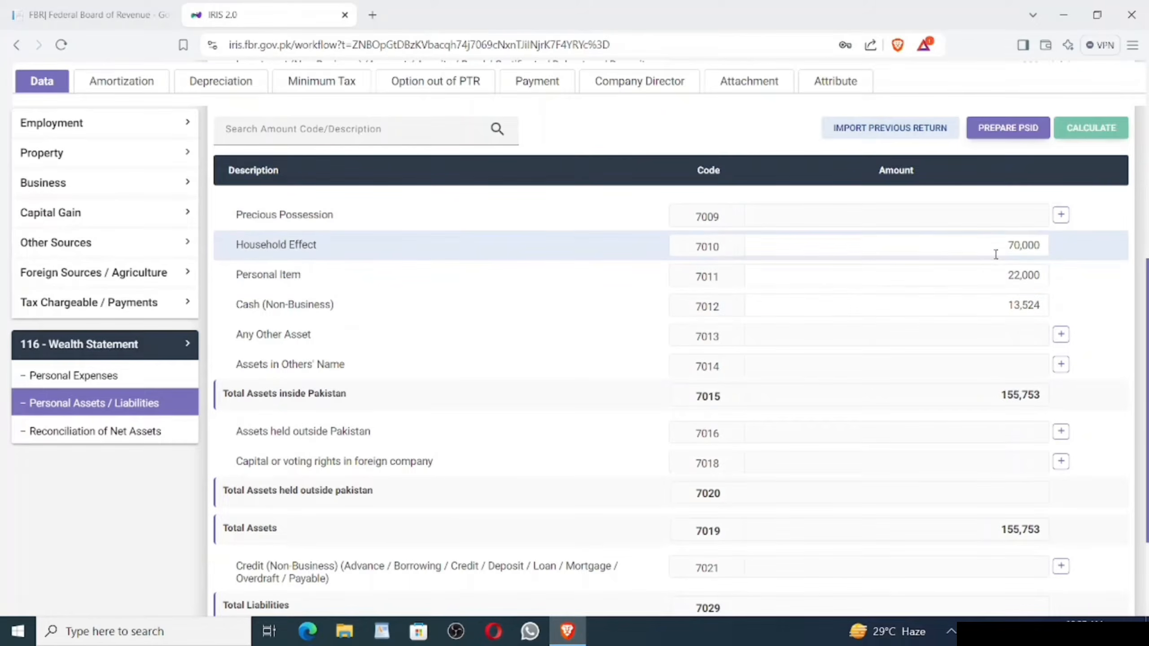
left_click_drag(997, 252, 1059, 303)
left_click(1010, 303)
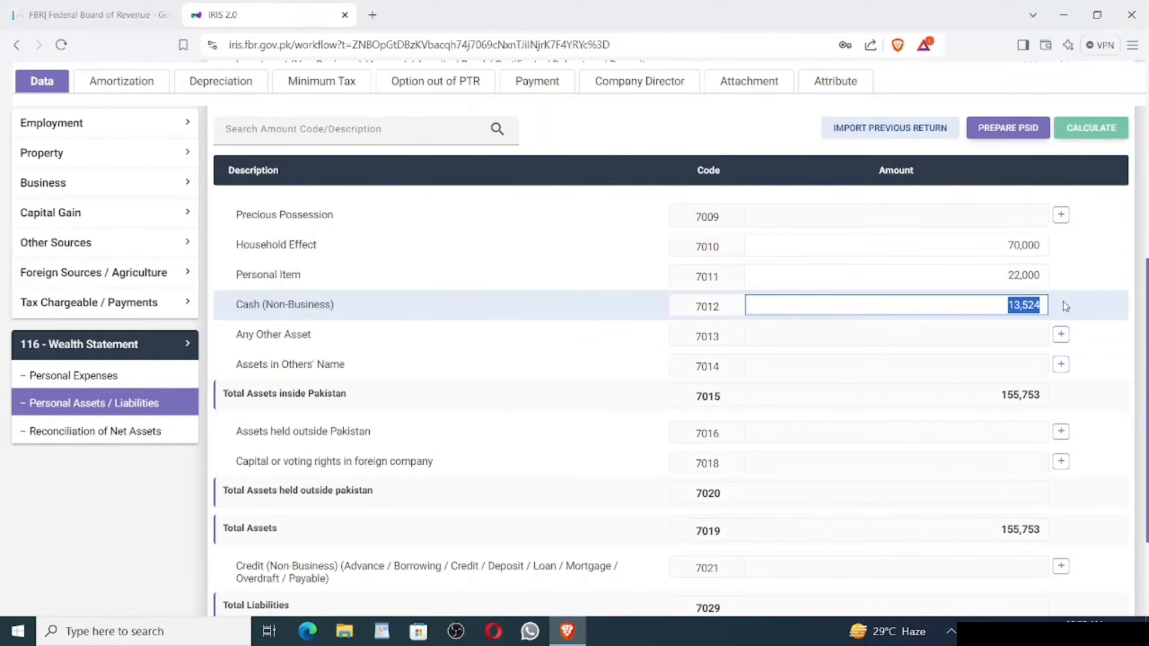
left_click_drag(997, 400, 1069, 390)
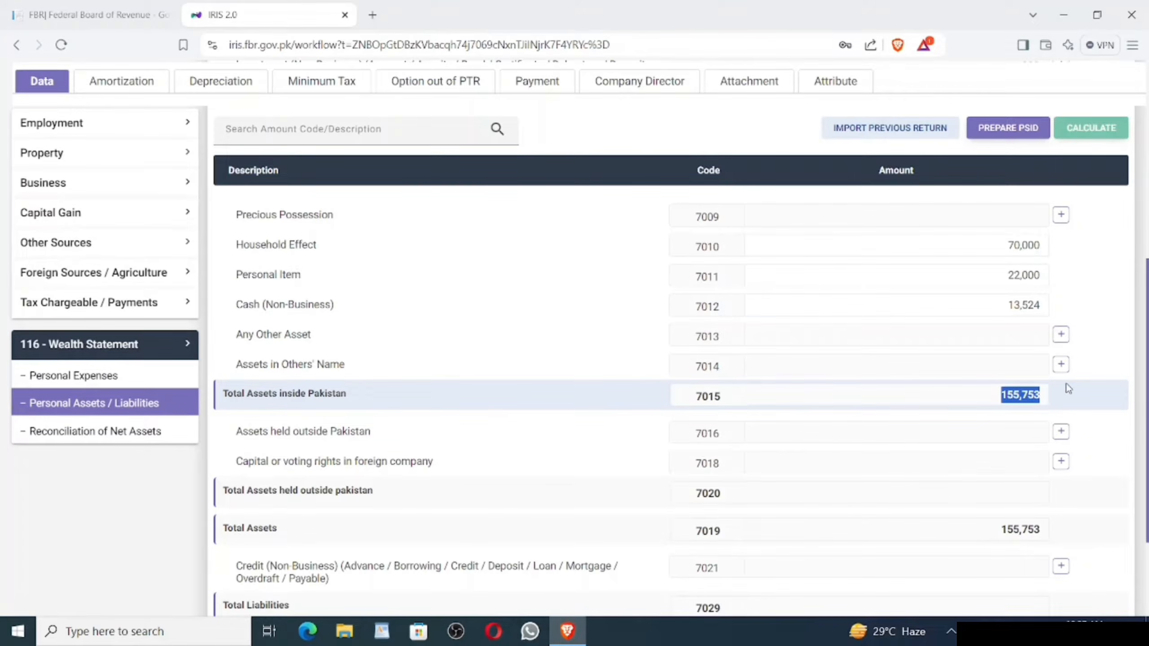
left_click(1098, 390)
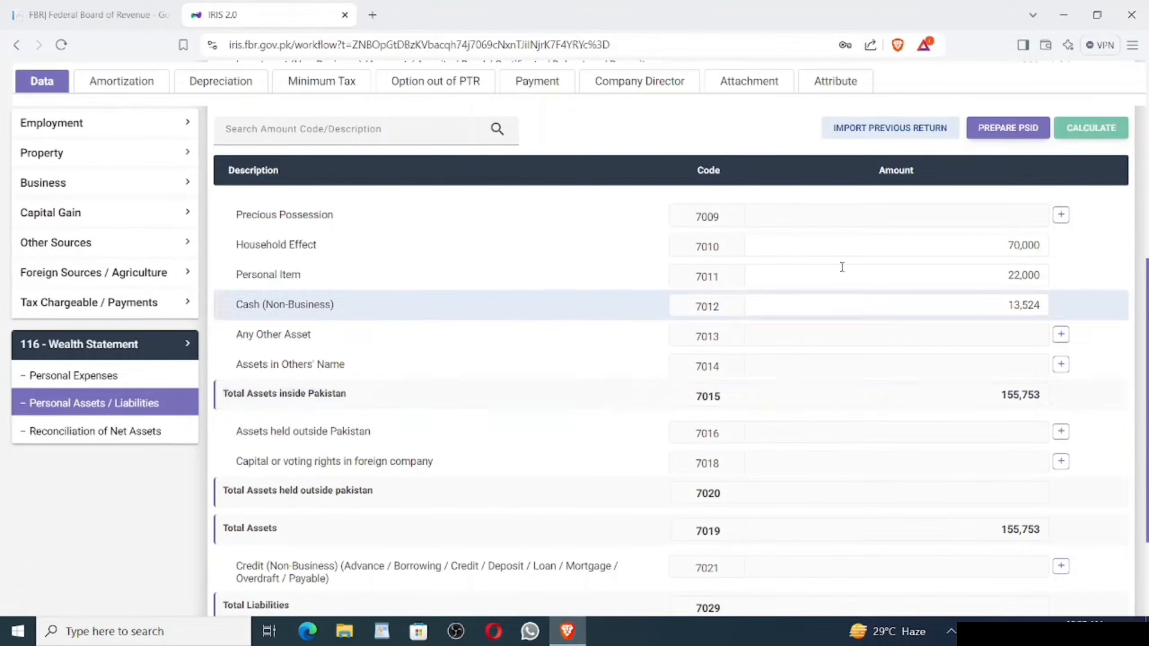
scroll(259, 487, "down", 3)
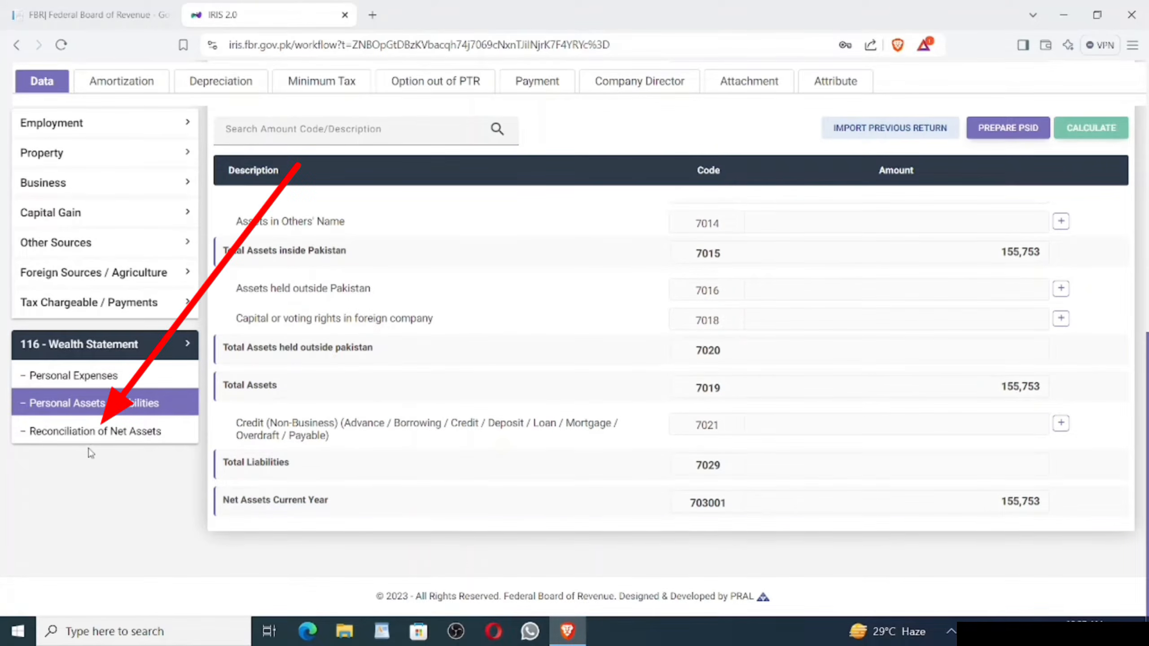
Step: Open Reconciliation of Net Assets and review current and previous year net assets, their difference, and the declared income under Inflows (7031)
left_click(100, 433)
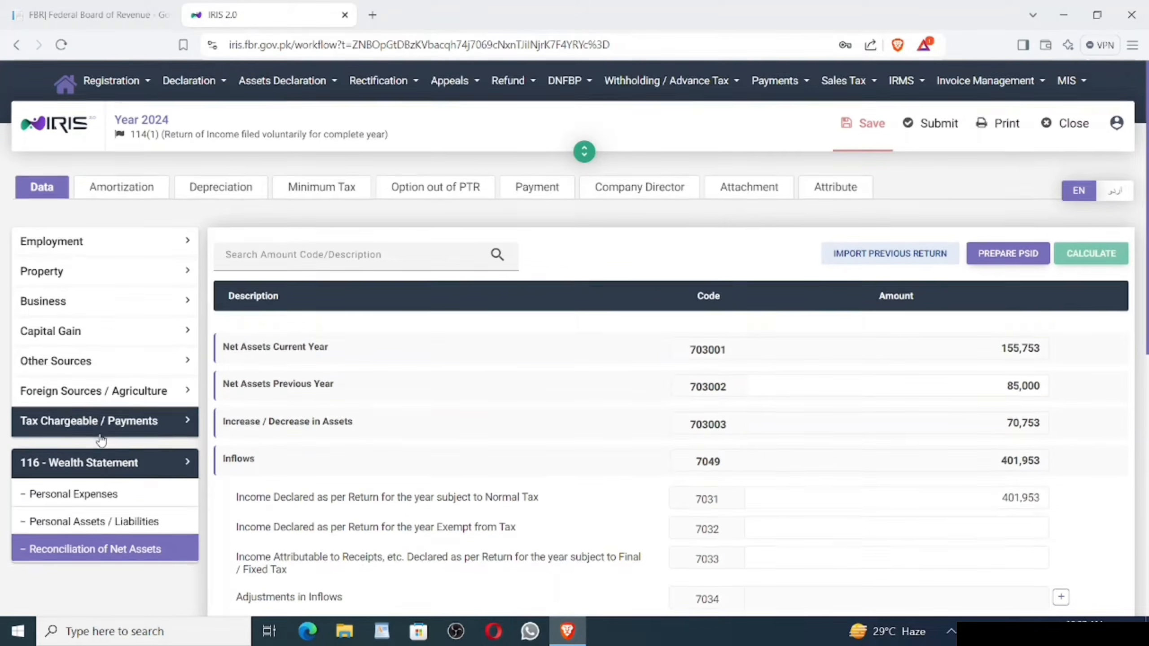
scroll(101, 440, "down", 3)
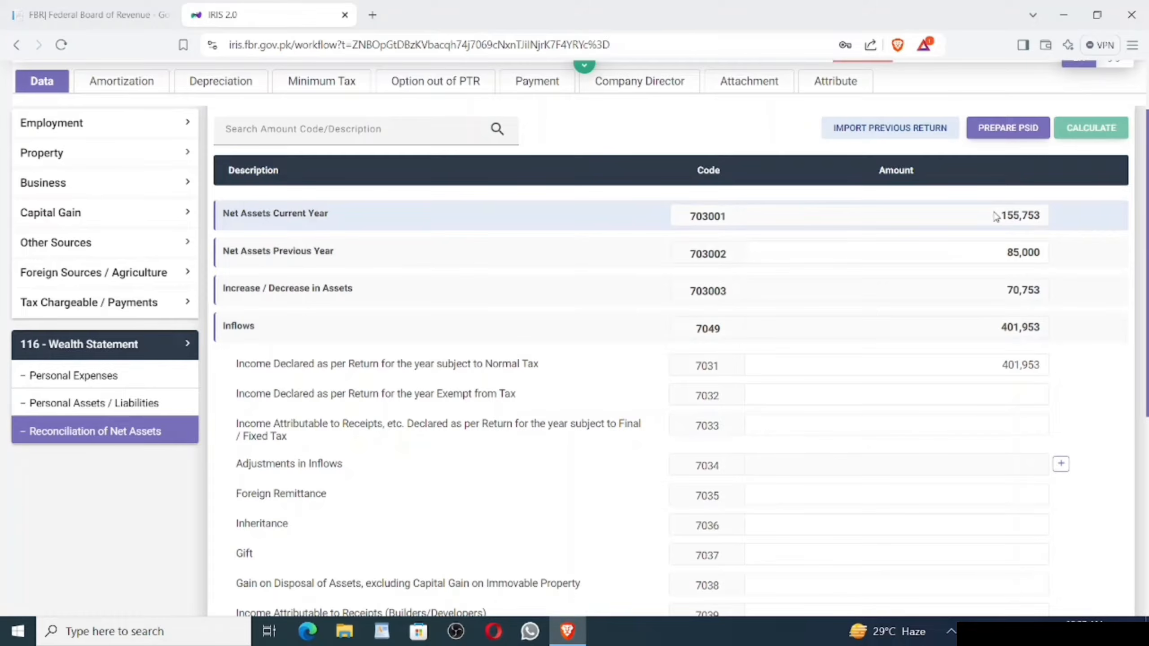
left_click_drag(1002, 216, 1046, 217)
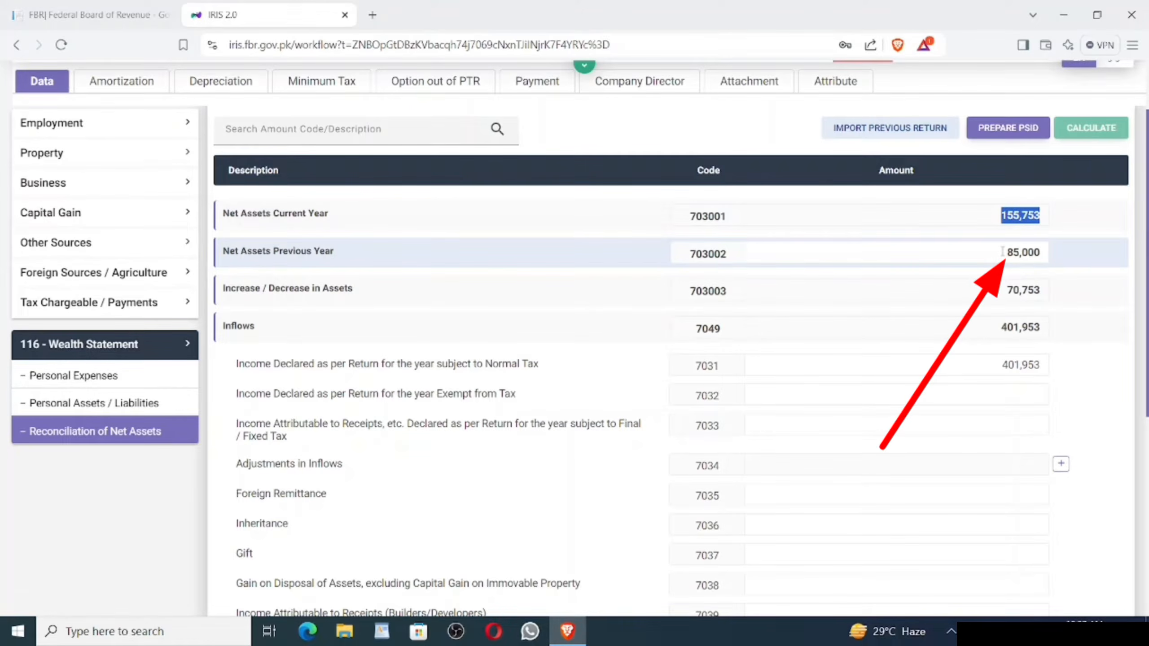
left_click_drag(1002, 252, 1046, 252)
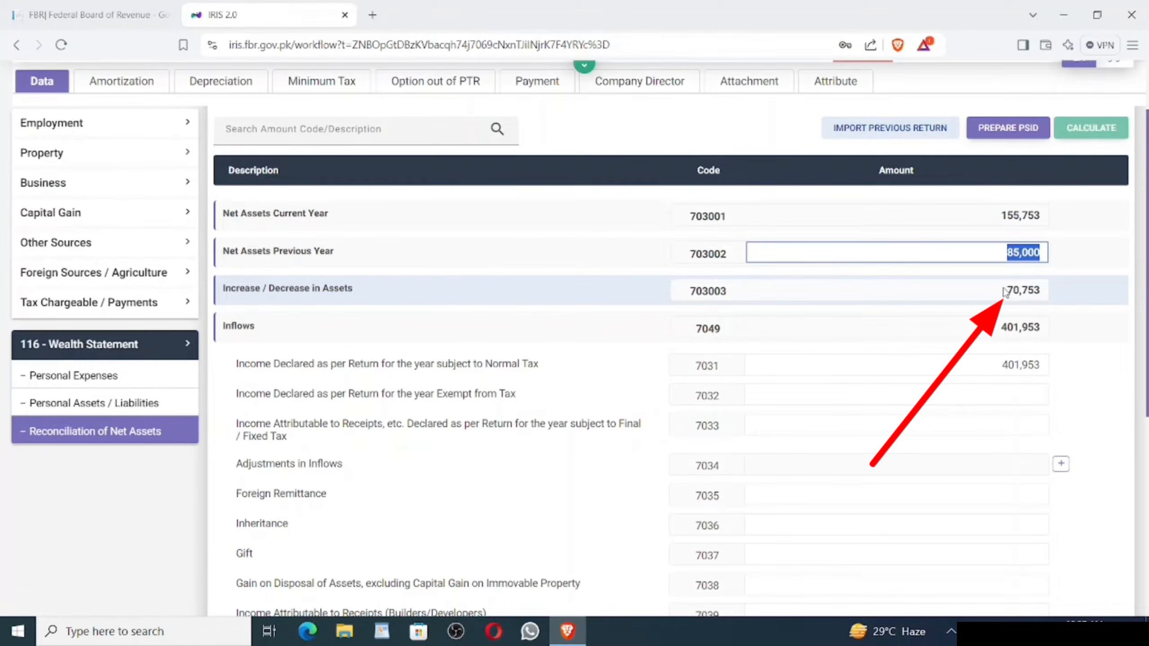
left_click_drag(1002, 293, 1061, 290)
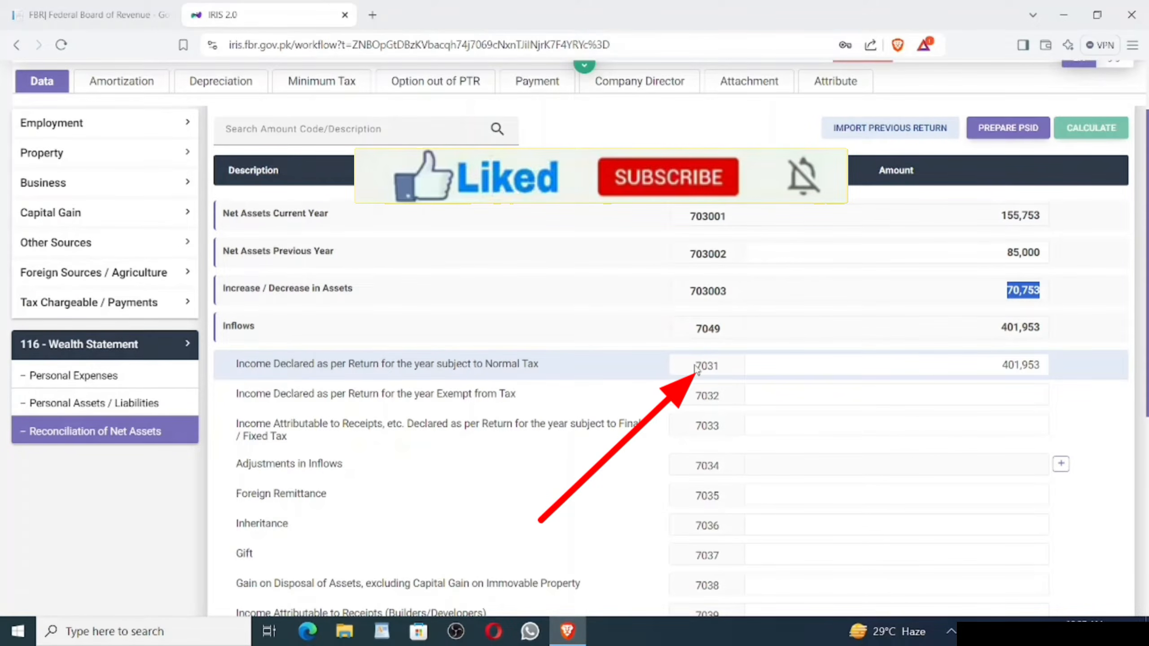
left_click_drag(695, 369, 728, 375)
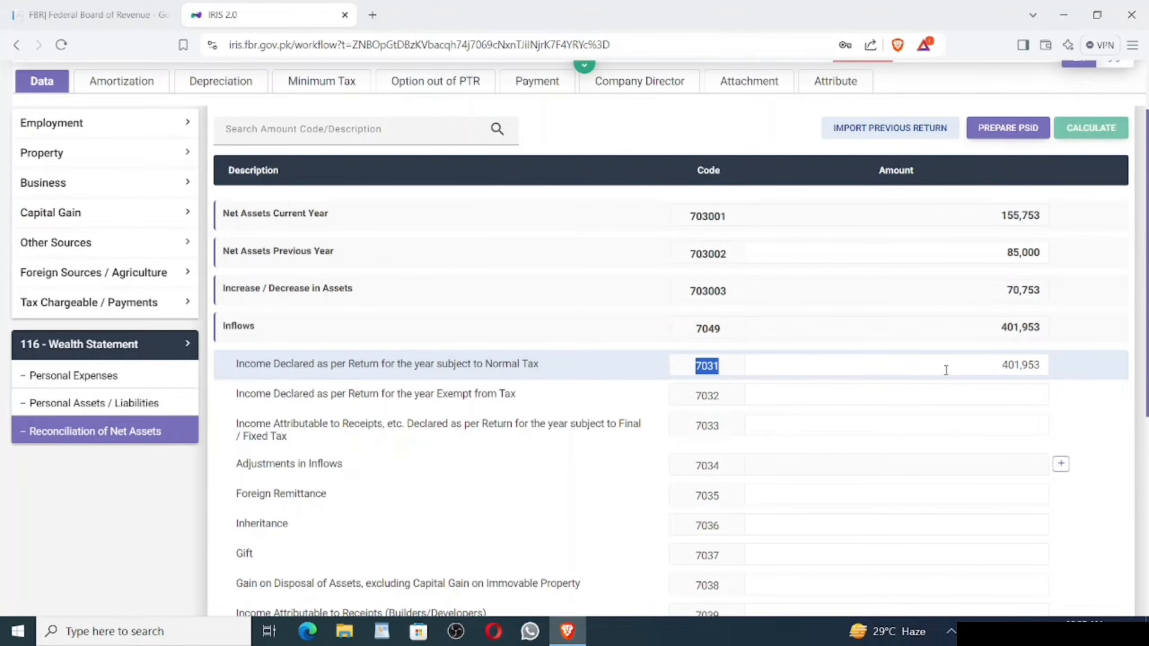
left_click_drag(1000, 365, 1049, 367)
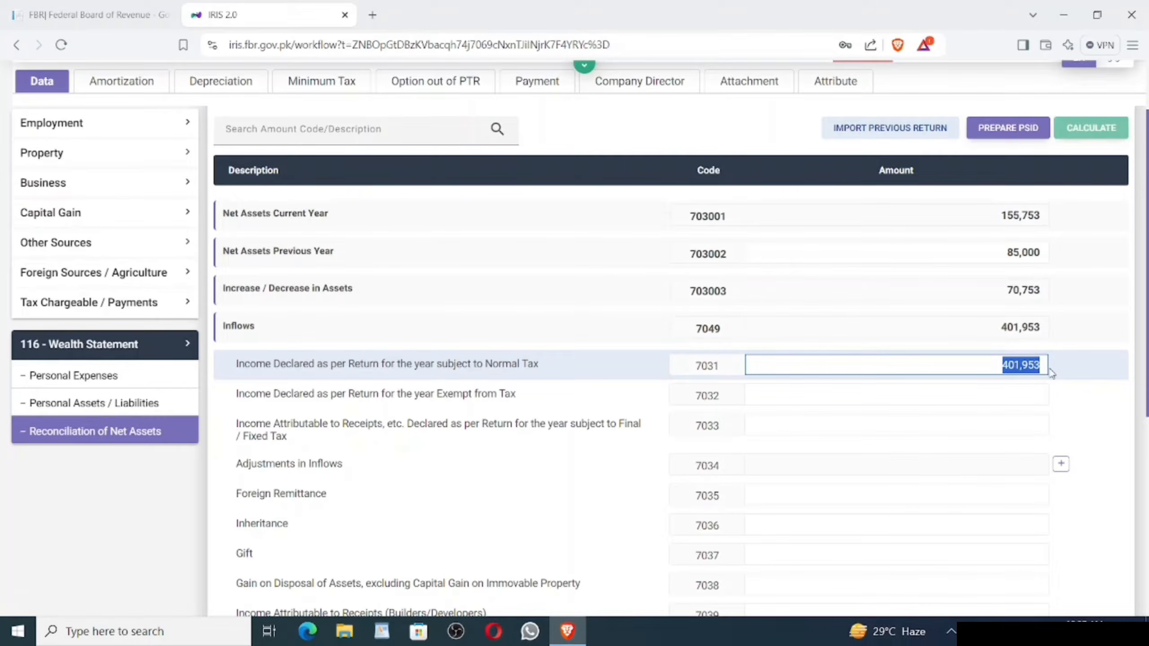
left_click(1049, 369)
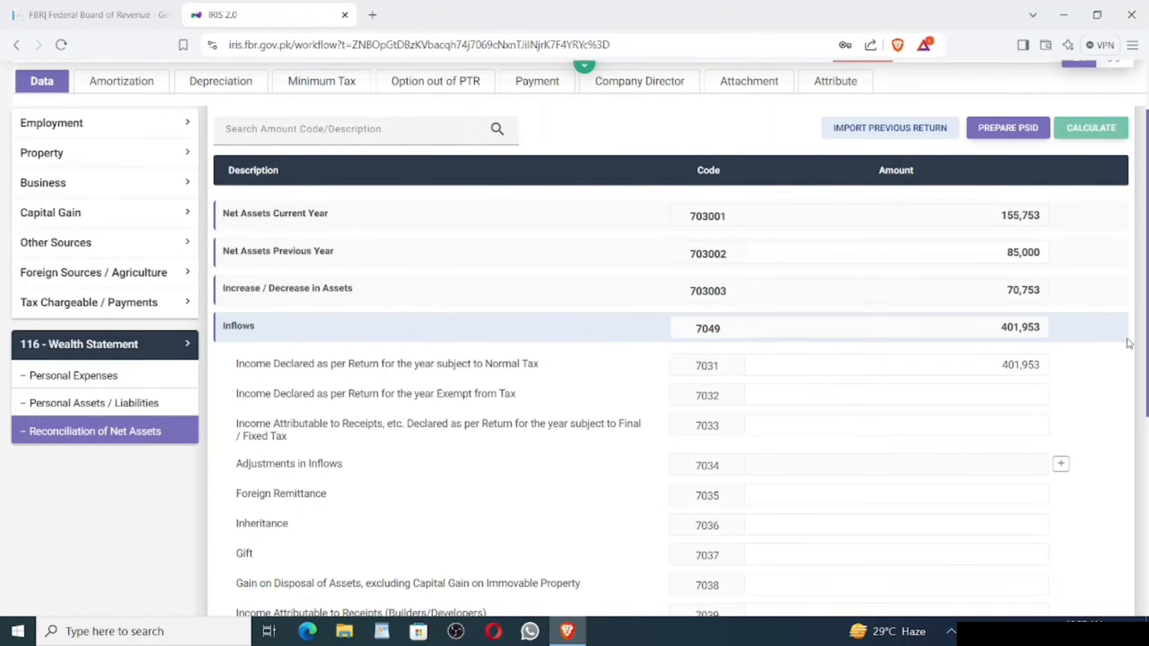
Step: Check the Outflows and the Unreconciled Amount (703000) in the net assets reconciliation
scroll(1129, 343, "down", 5)
scroll(1129, 344, "down", 2)
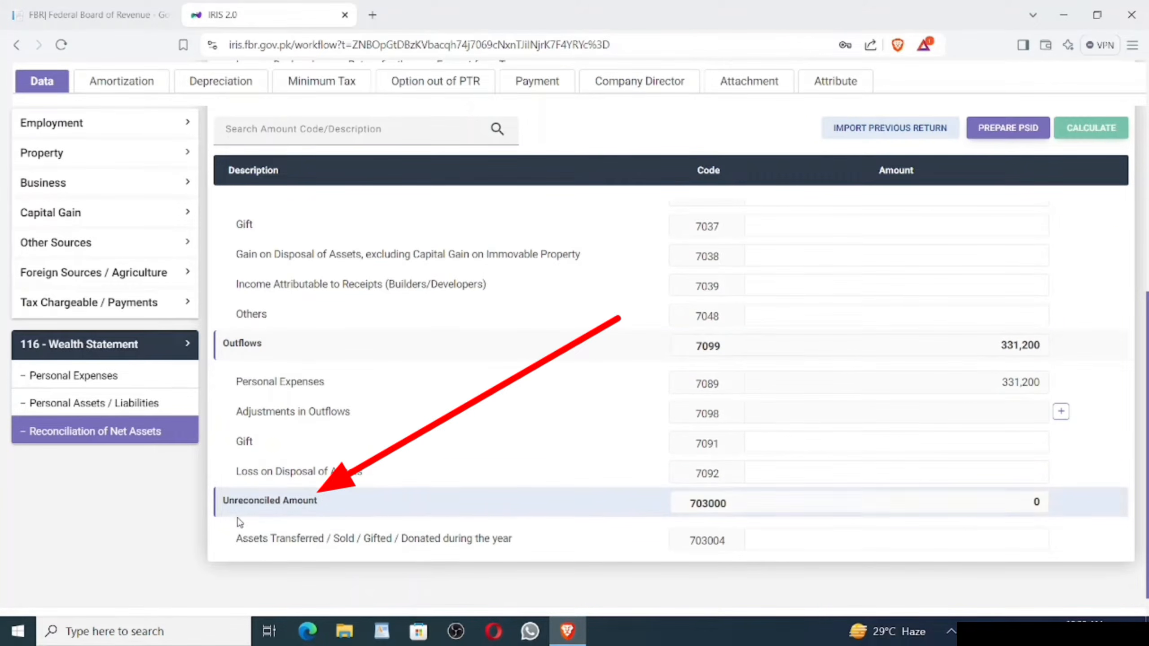
left_click_drag(220, 501, 336, 499)
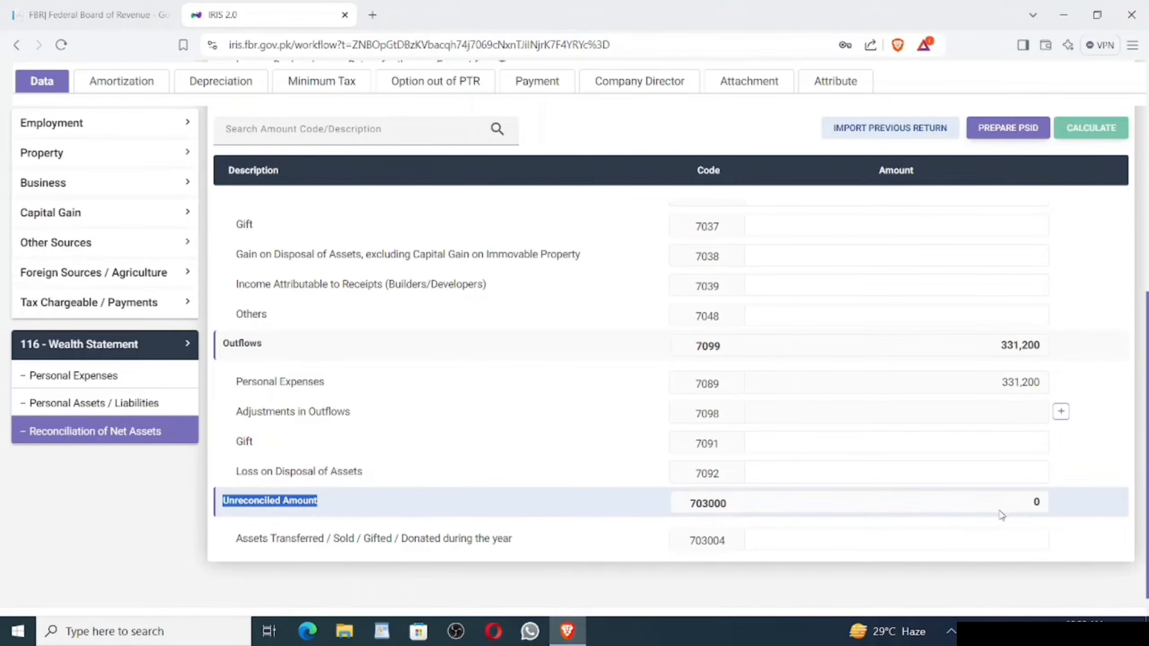
left_click_drag(1021, 504, 1066, 502)
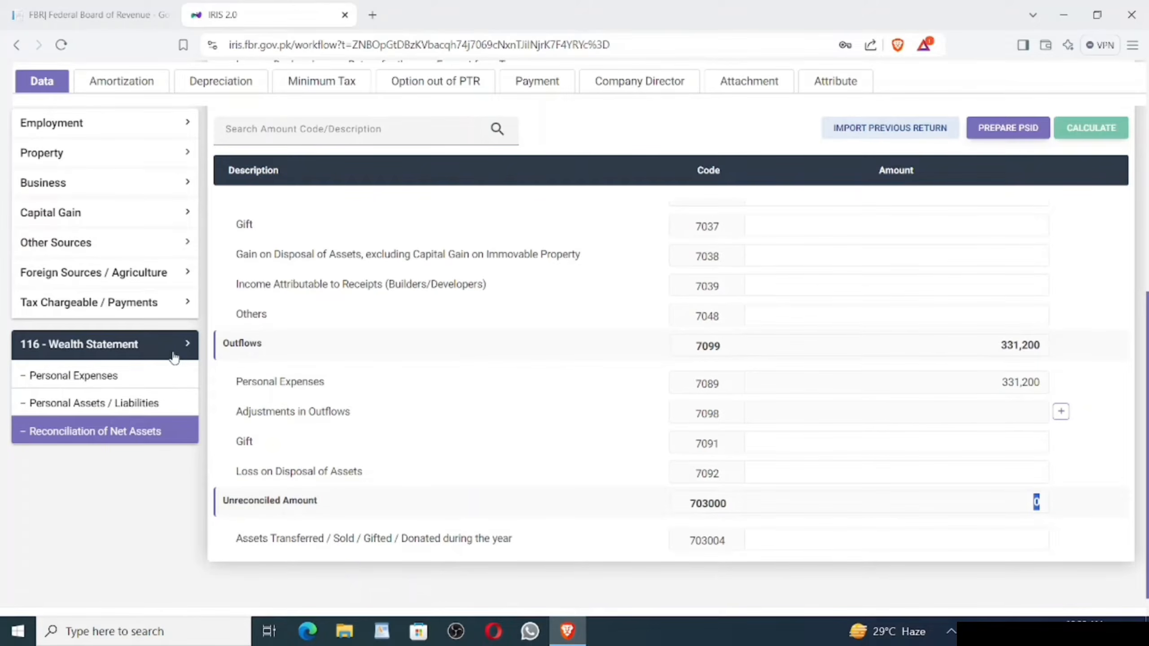
scroll(173, 359, "up", 10)
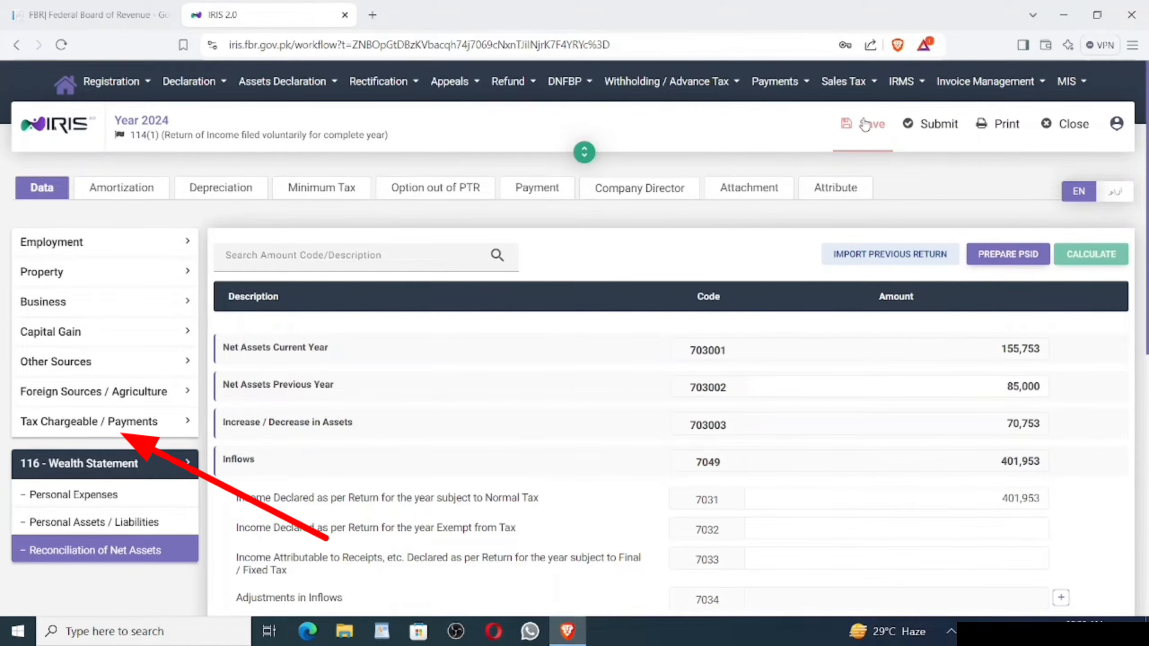
left_click(74, 245)
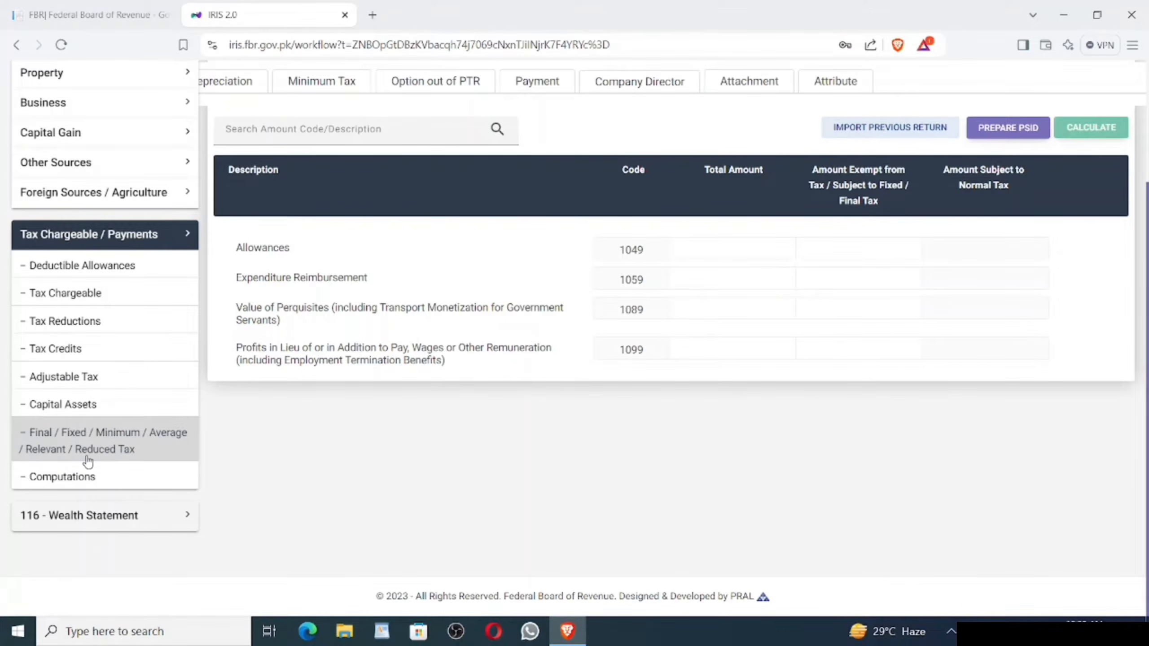
left_click(119, 448)
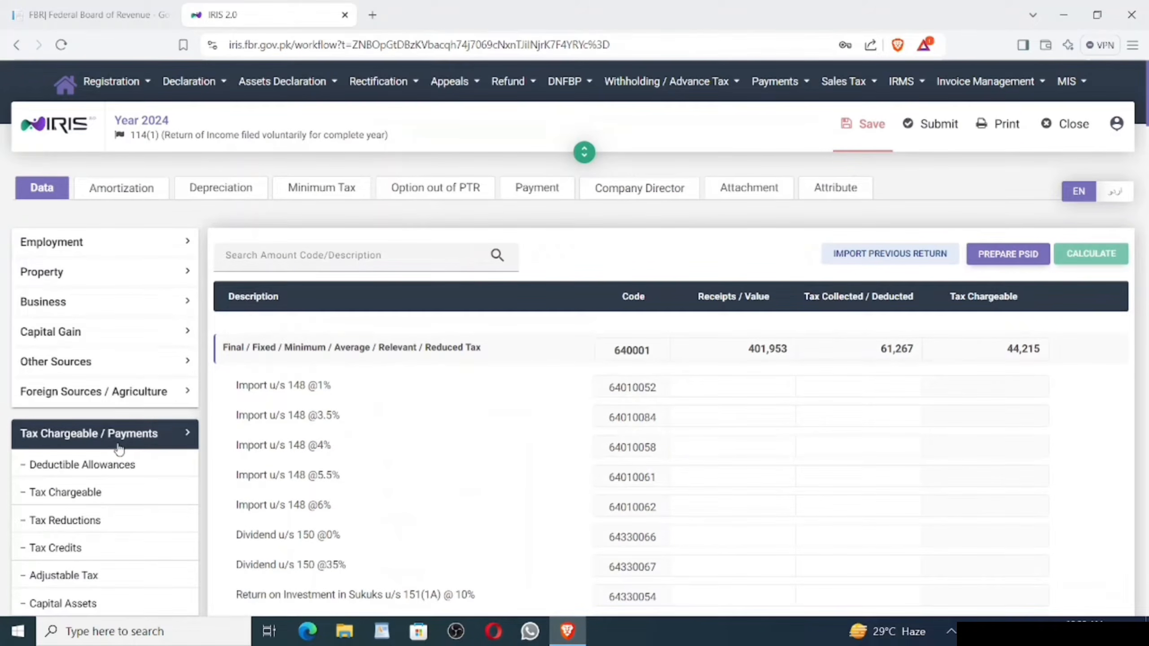
scroll(119, 448, "down", 3)
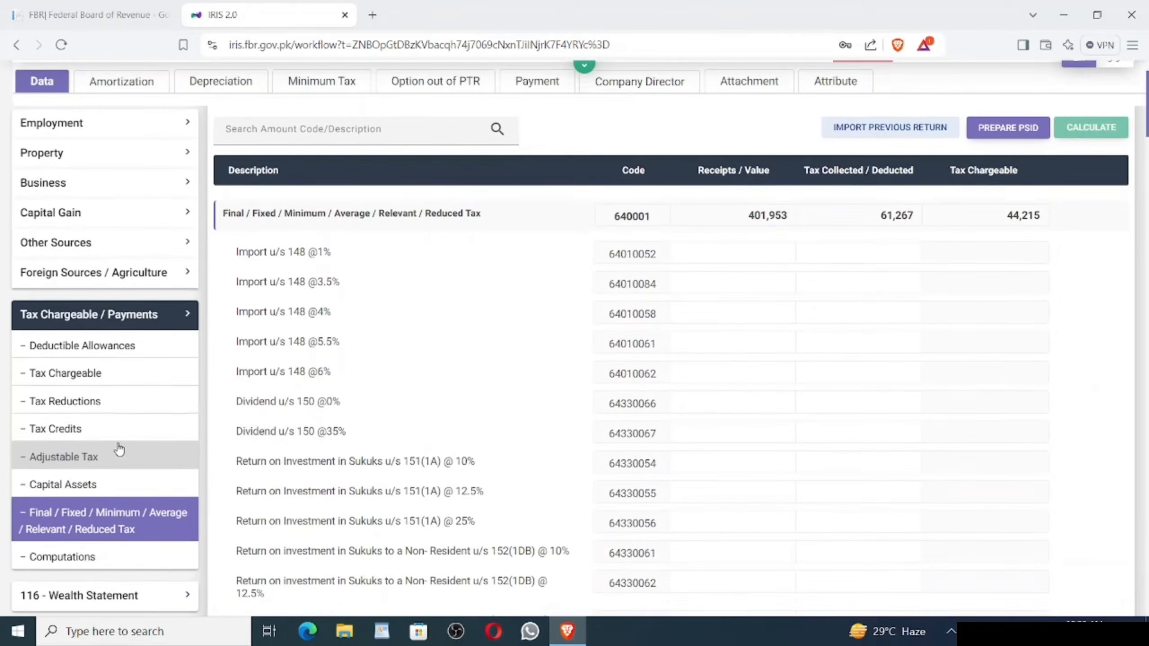
scroll(119, 450, "down", 15)
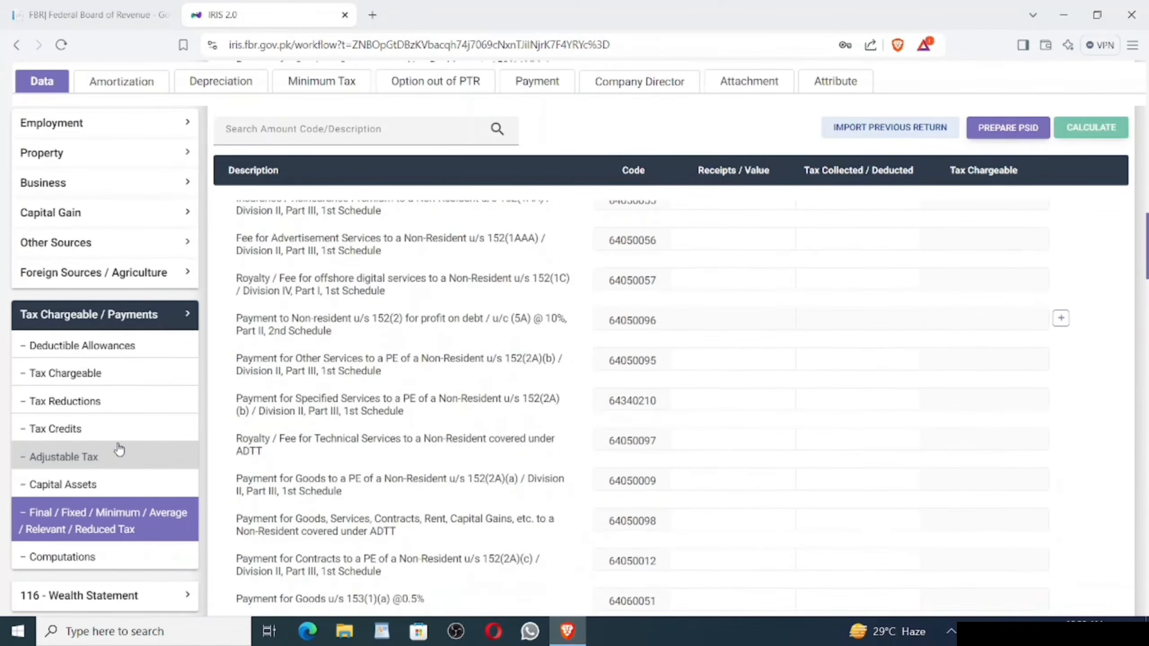
scroll(119, 449, "down", 10)
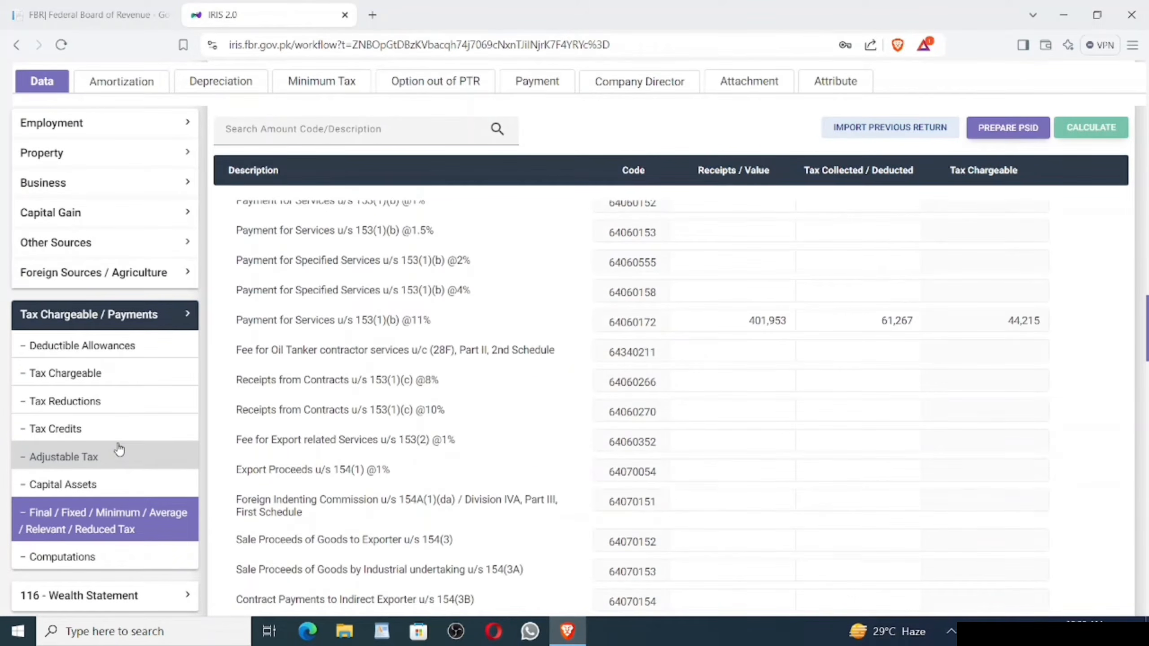
left_click_drag(238, 322, 454, 329)
left_click(471, 324)
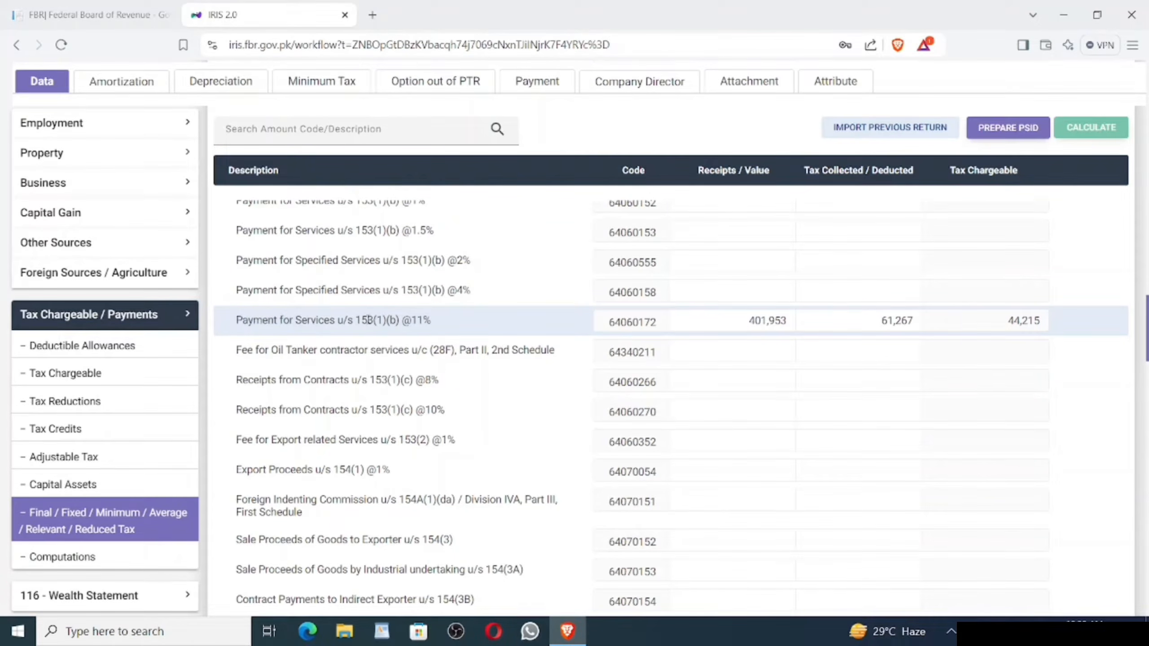
left_click_drag(379, 320, 443, 324)
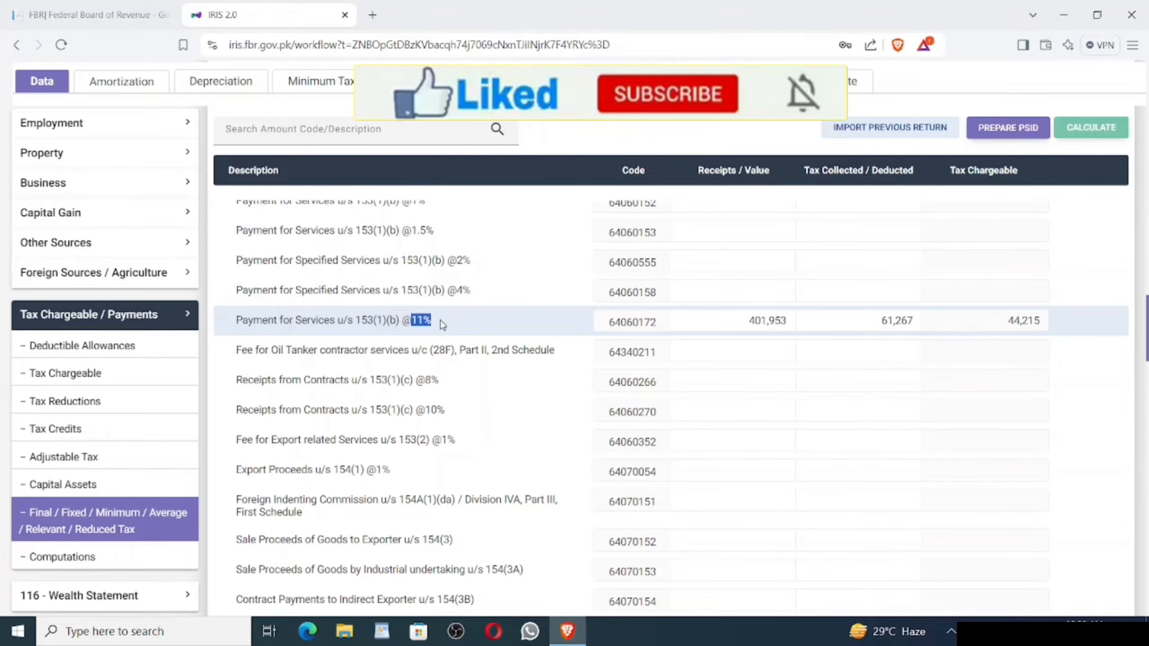
left_click(477, 326)
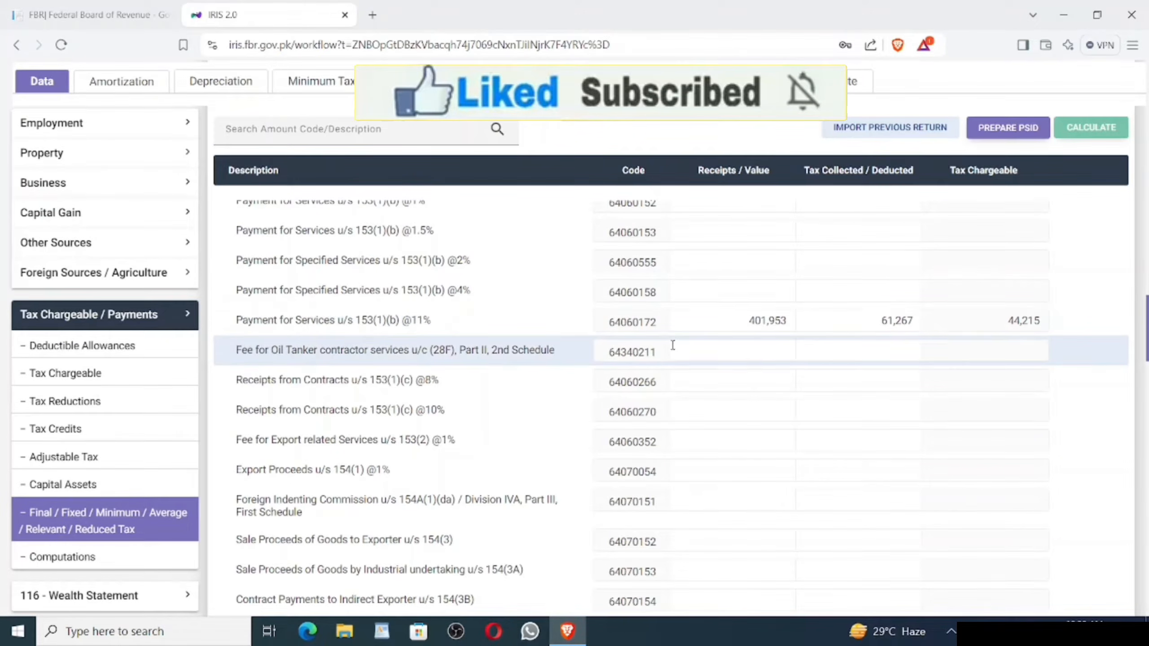
left_click(750, 322)
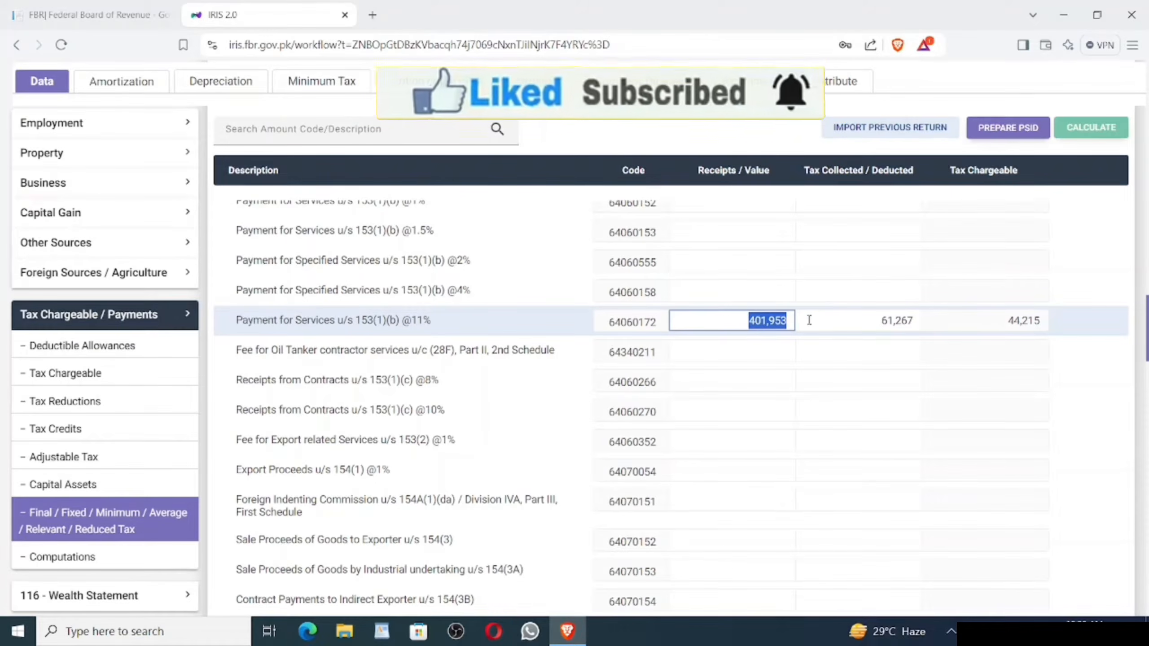
left_click(862, 321)
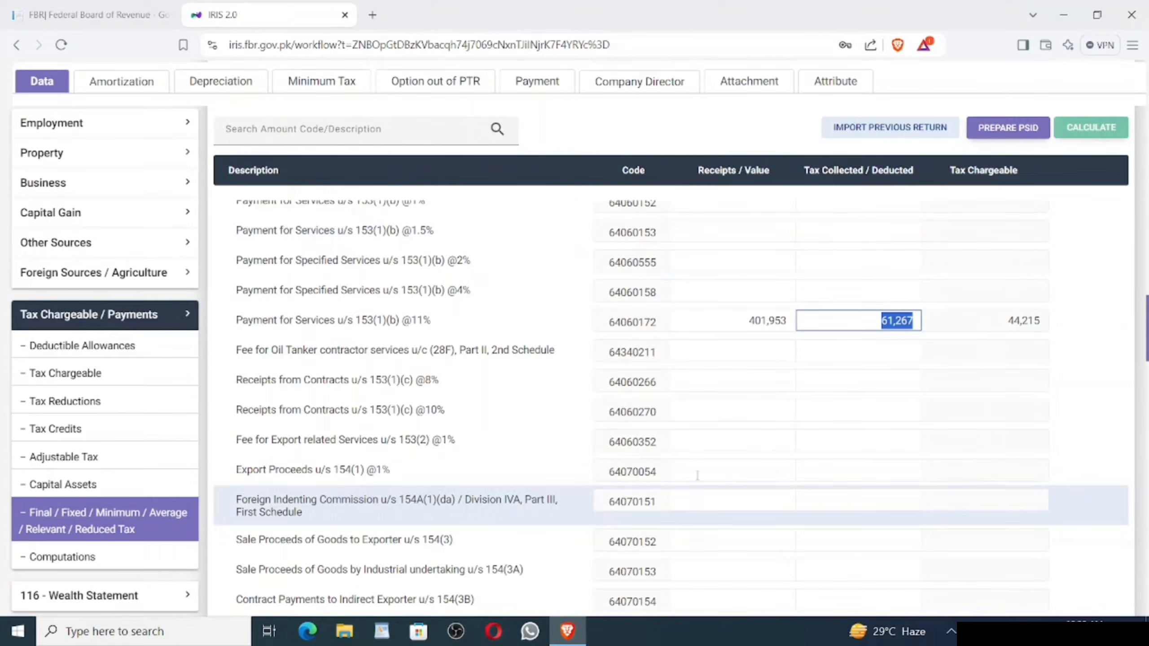
left_click(743, 320)
key("ctrl+c")
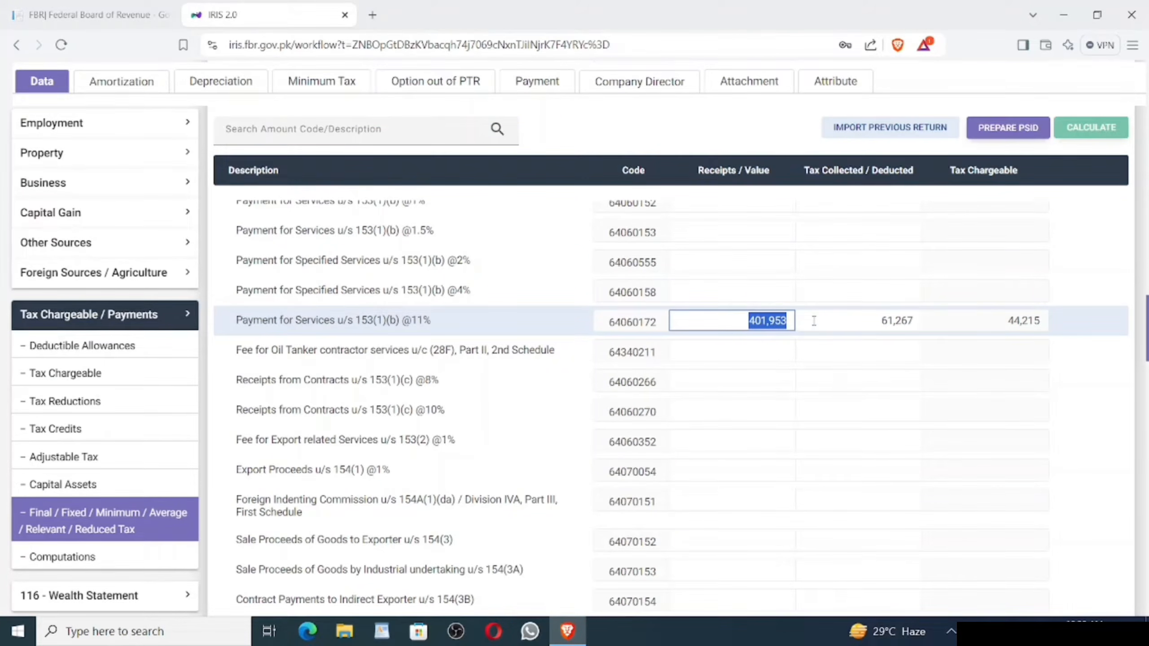
key("BackSpace")
left_click(861, 326)
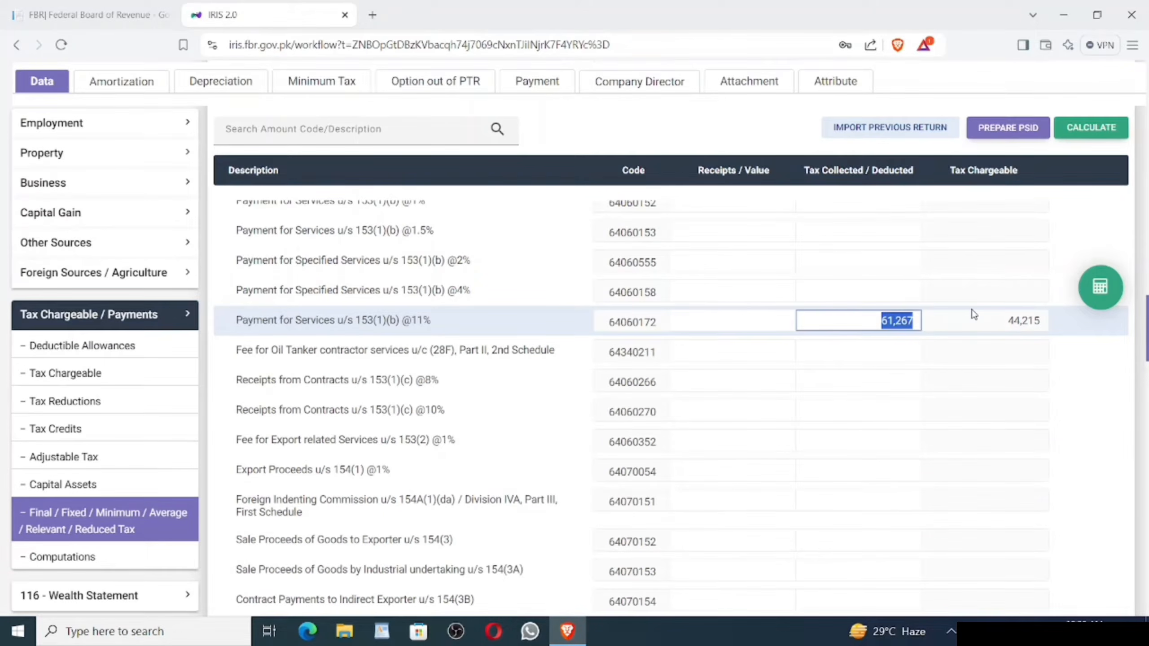
key("BackSpace")
left_click(1100, 287)
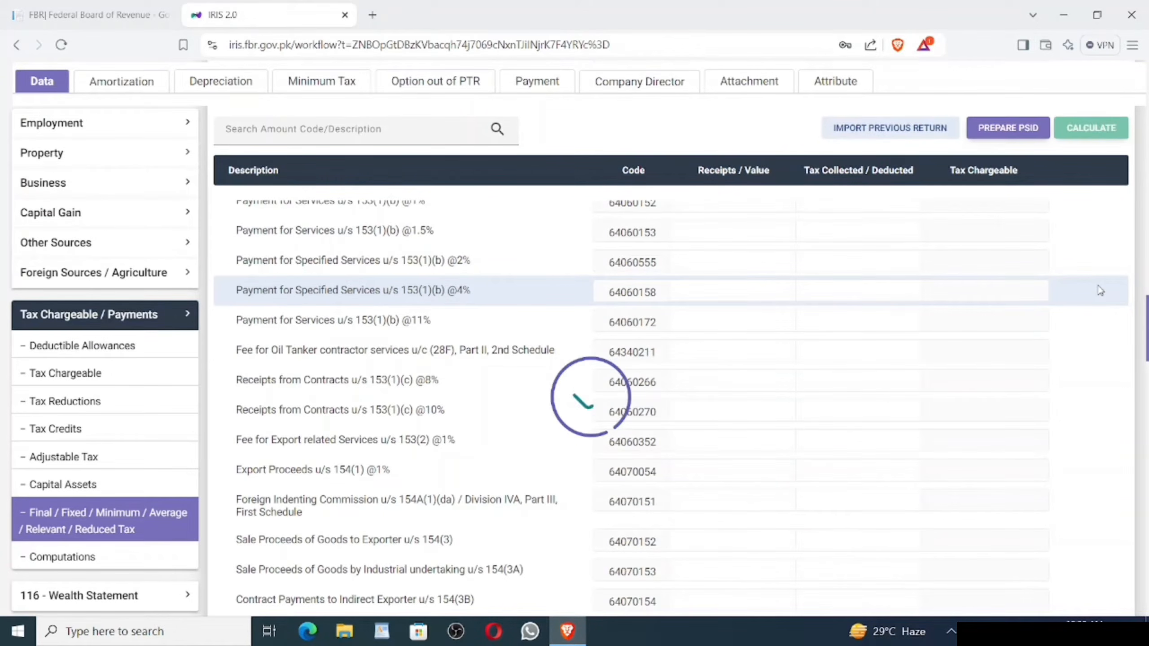
left_click(743, 321)
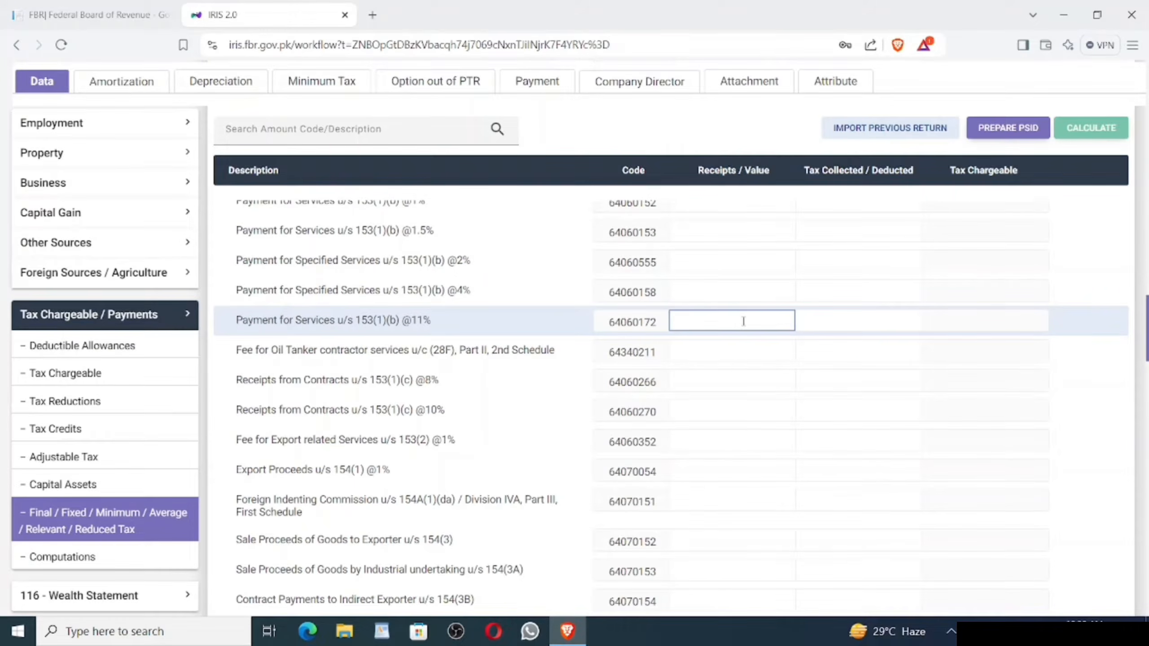
key("ctrl+v")
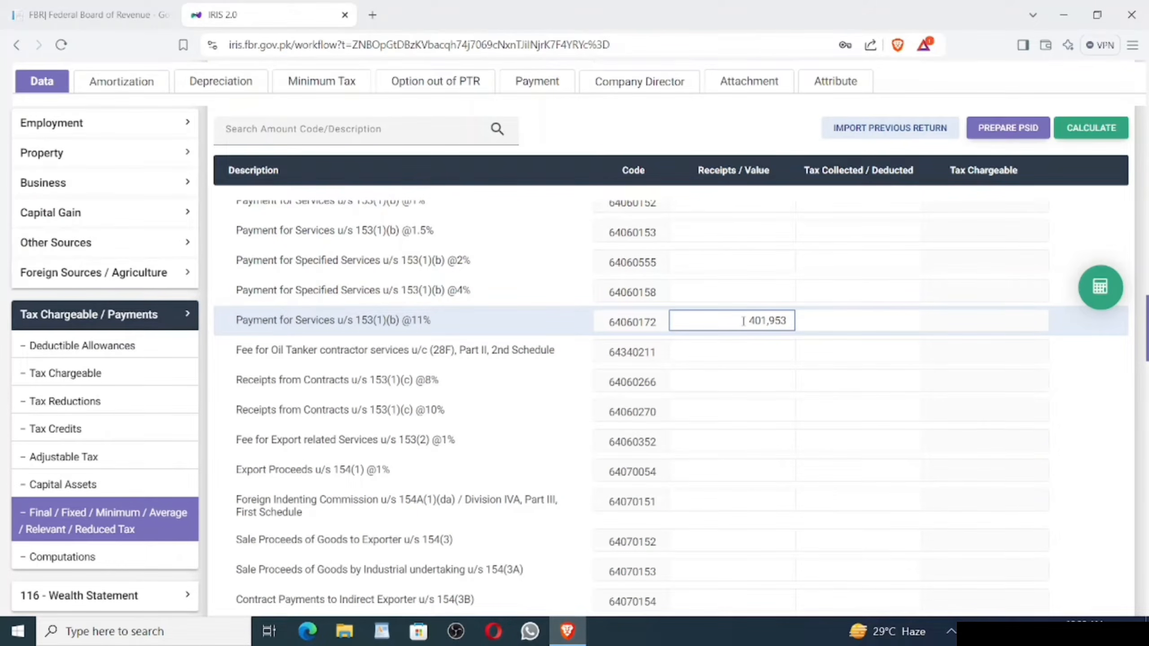
left_click(1138, 220)
key("Up")
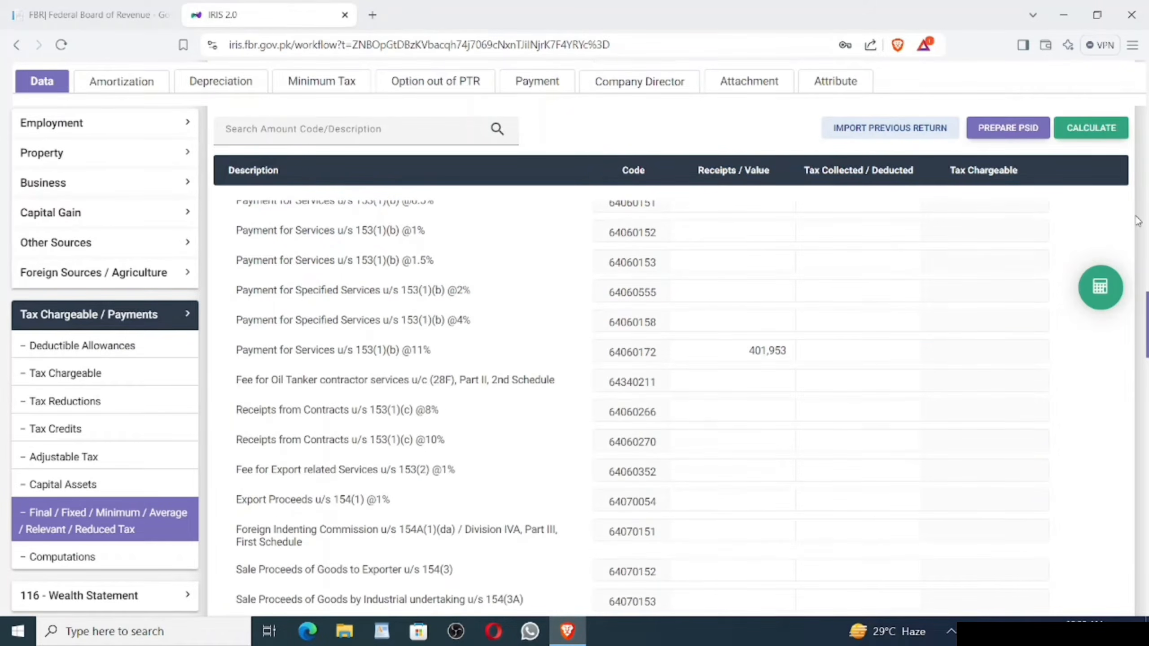
scroll(1138, 220, "up", 10)
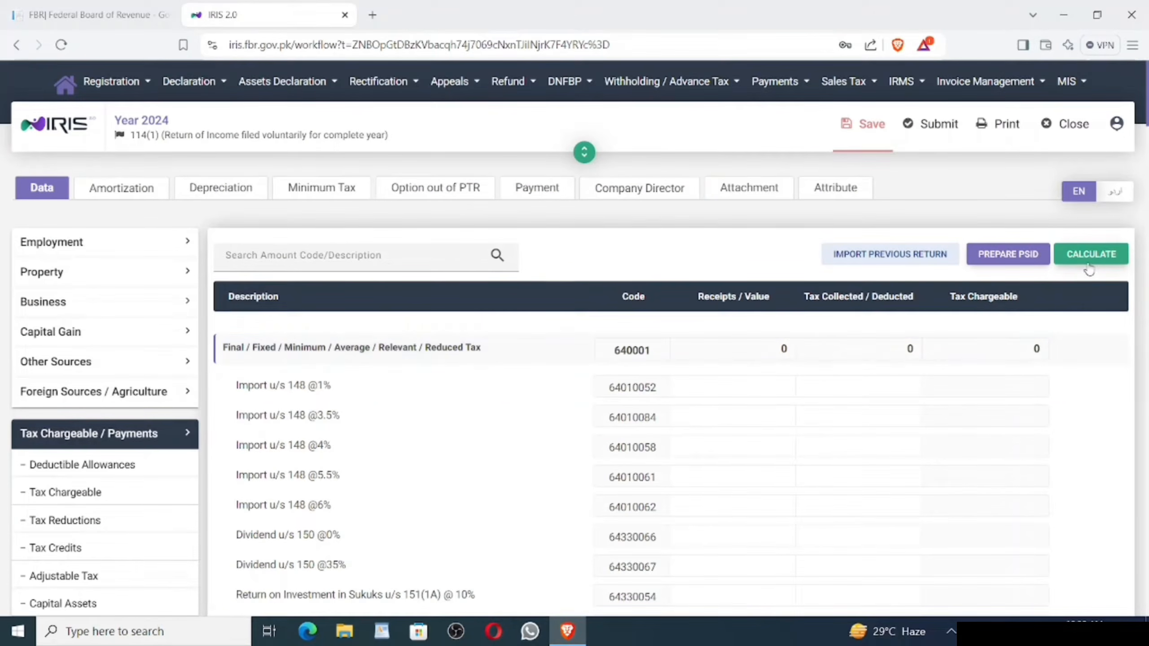
left_click(1094, 259)
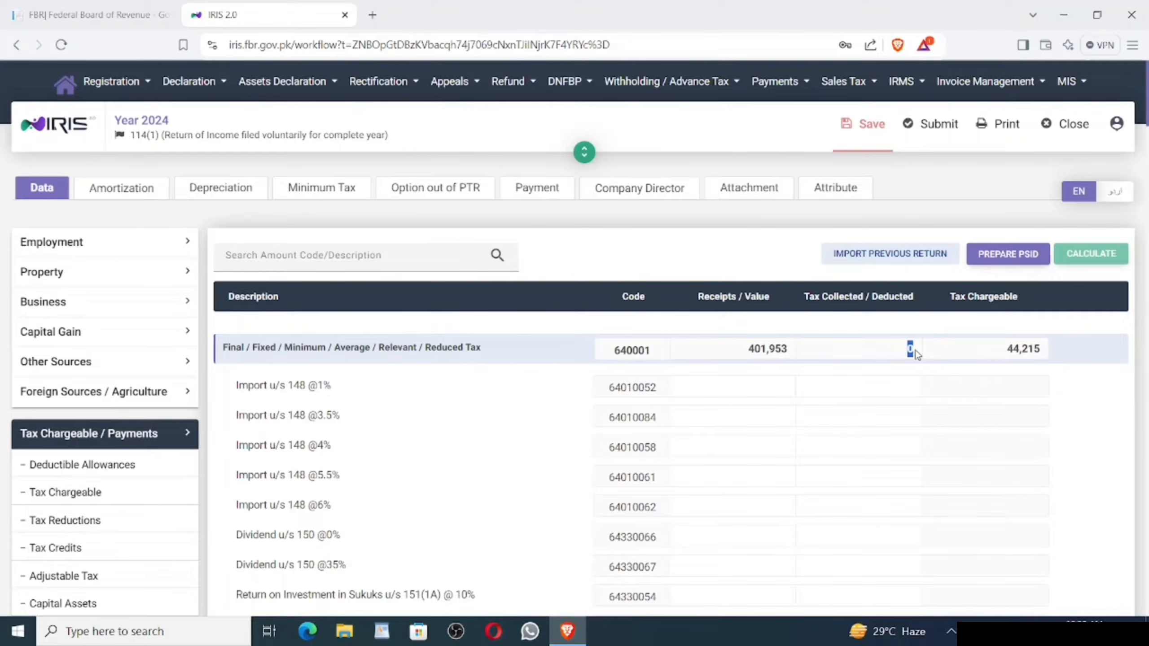
scroll(916, 353, "down", 10)
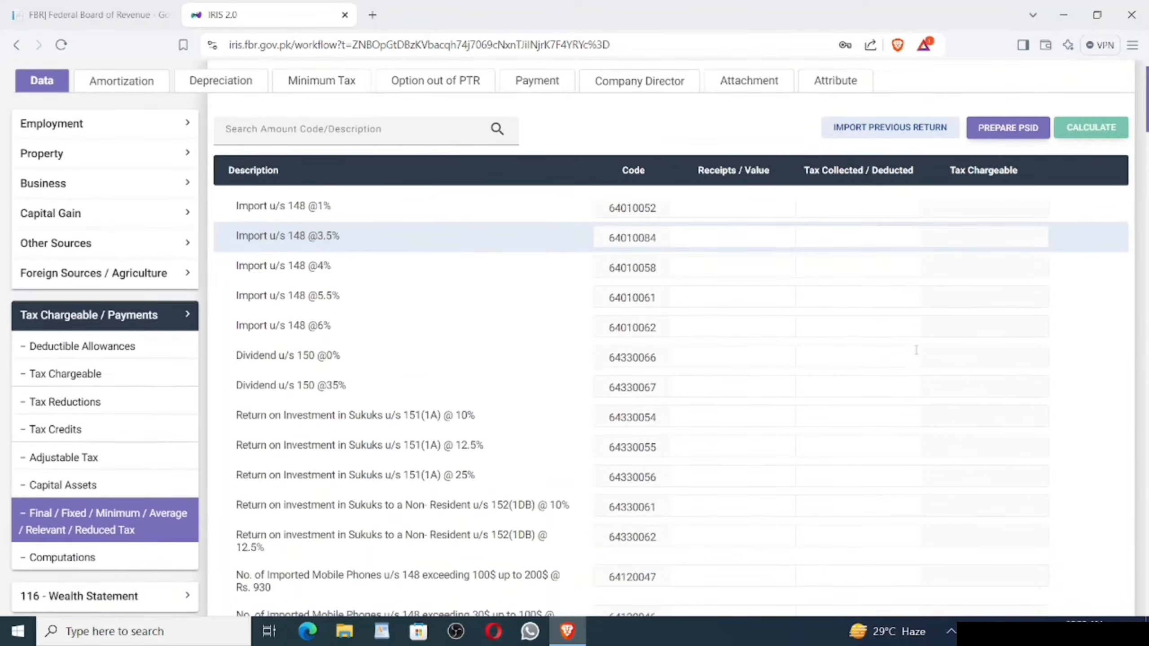
scroll(918, 354, "down", 10)
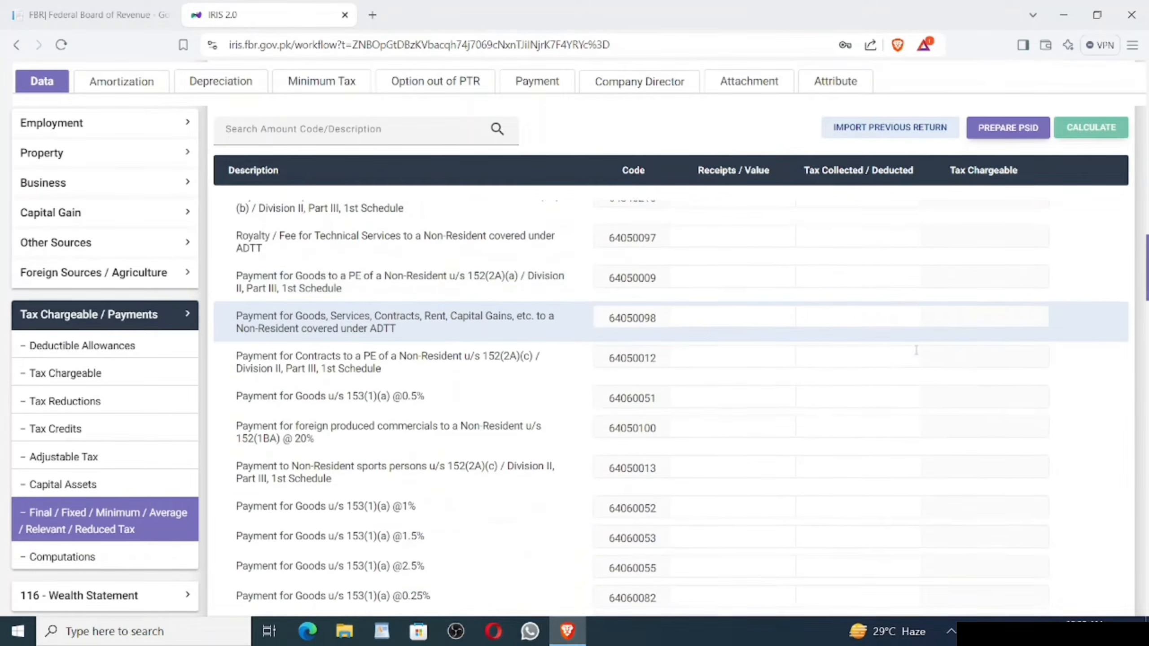
scroll(916, 350, "down", 3)
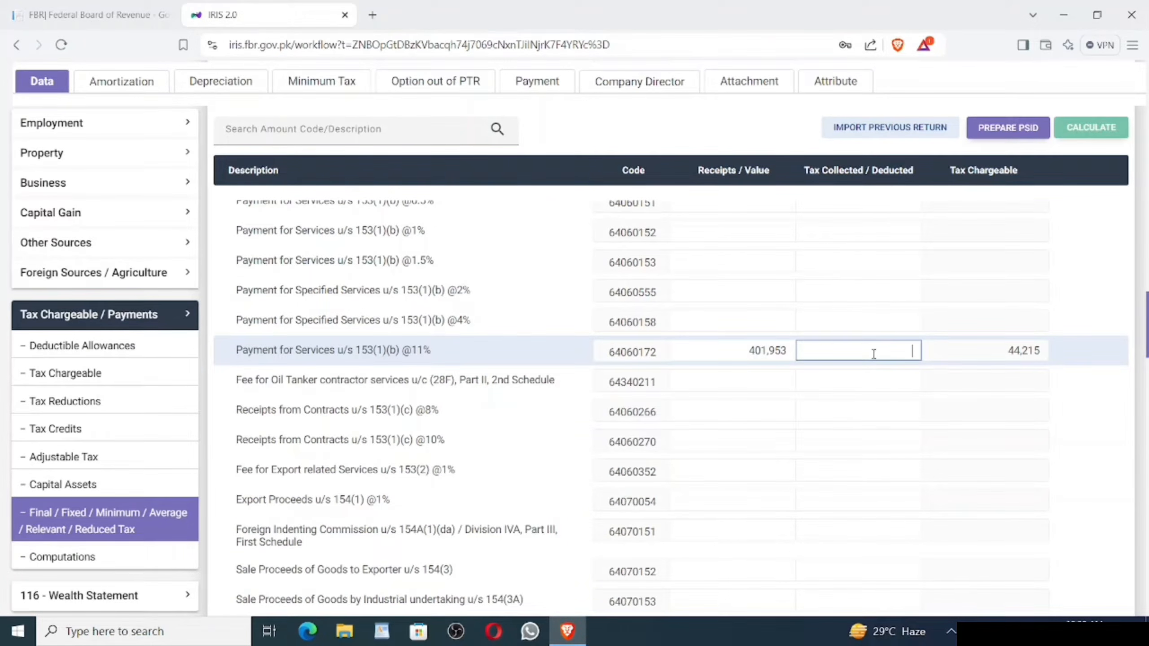
type("612")
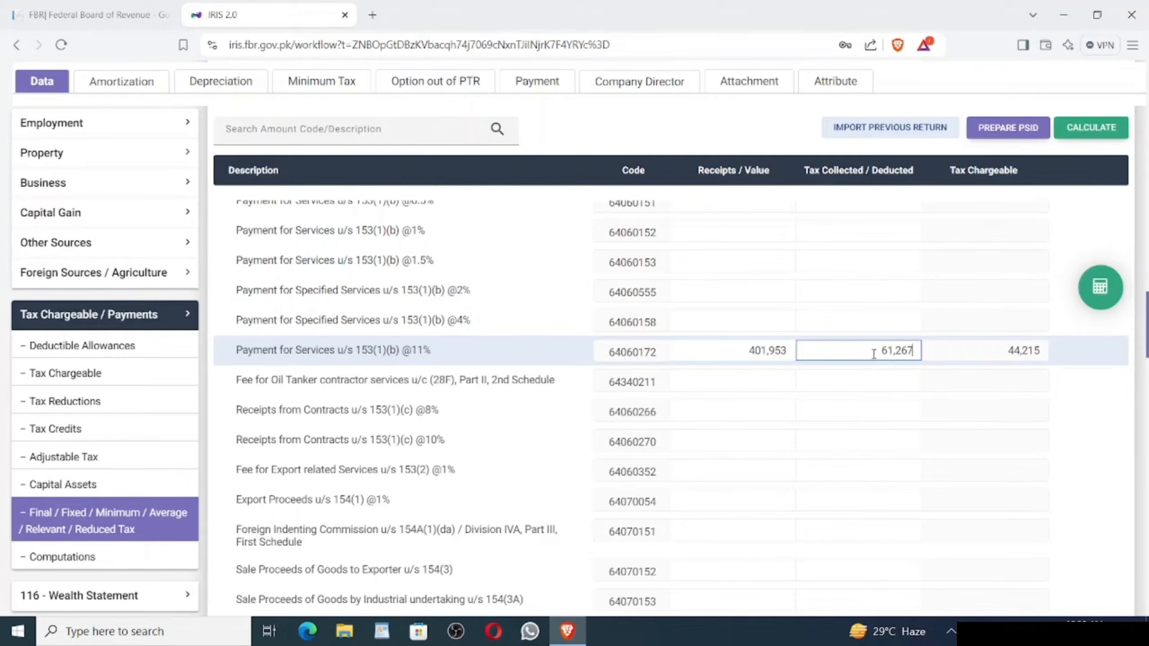
left_click(1097, 299)
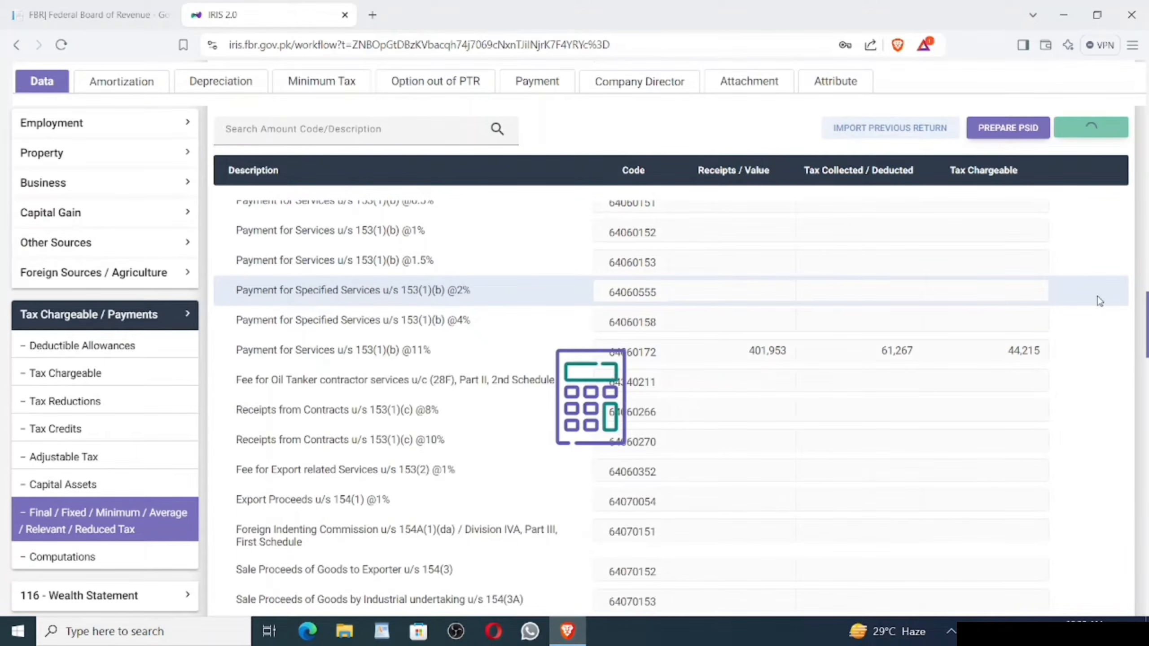
Step: Check the total tax collected/deducted for Final / Fixed / Minimum / Average / Relevant / Reduced Tax (640001) and save the return
scroll(1100, 301, "up", 1)
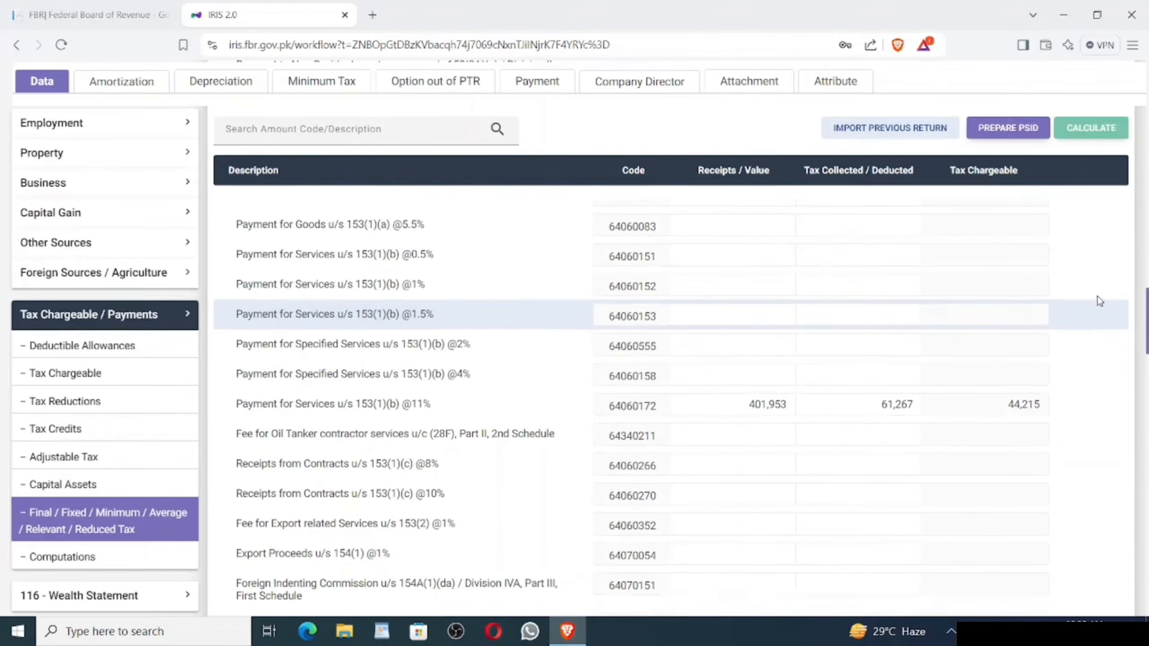
scroll(1100, 301, "up", 10)
scroll(1100, 301, "up", 15)
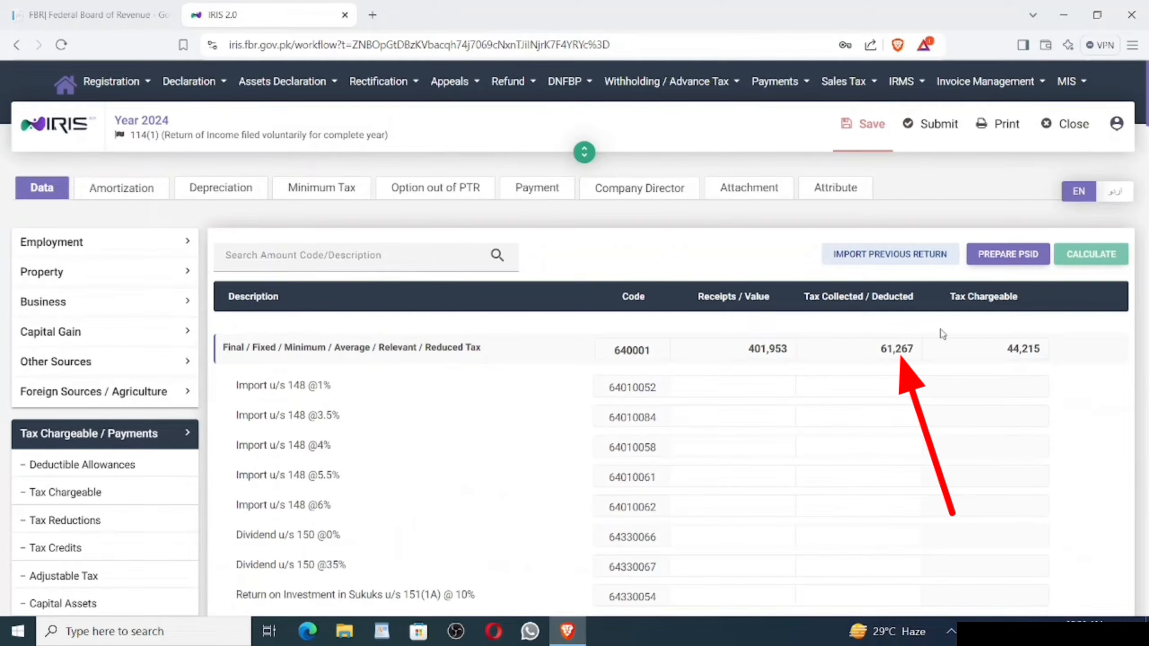
left_click_drag(875, 349, 918, 348)
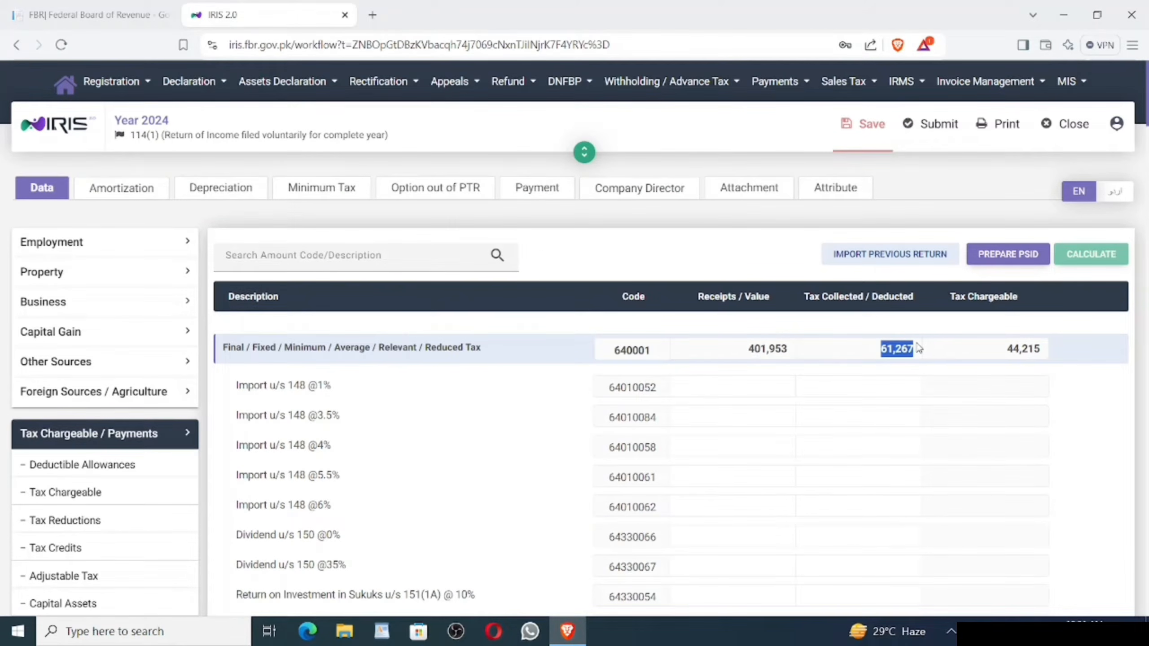
left_click(869, 129)
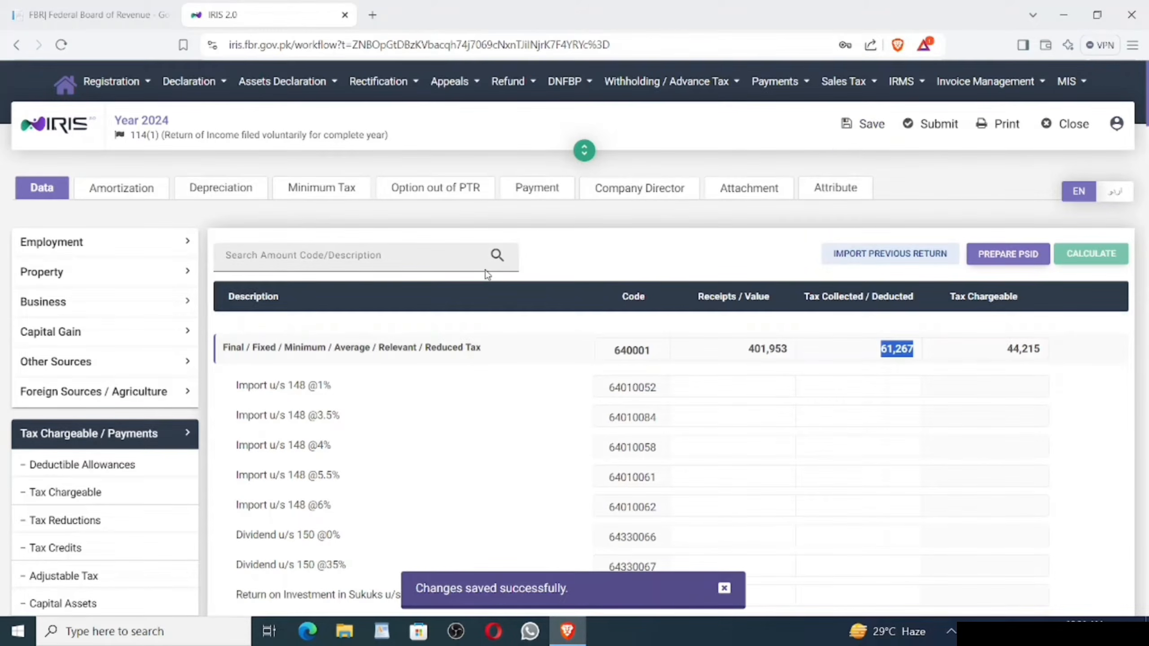
Step: Open Computations under Tax Chargeable / Payments and review the income, tax chargeable, withholding tax and refundable tax rows
scroll(487, 273, "down", 3)
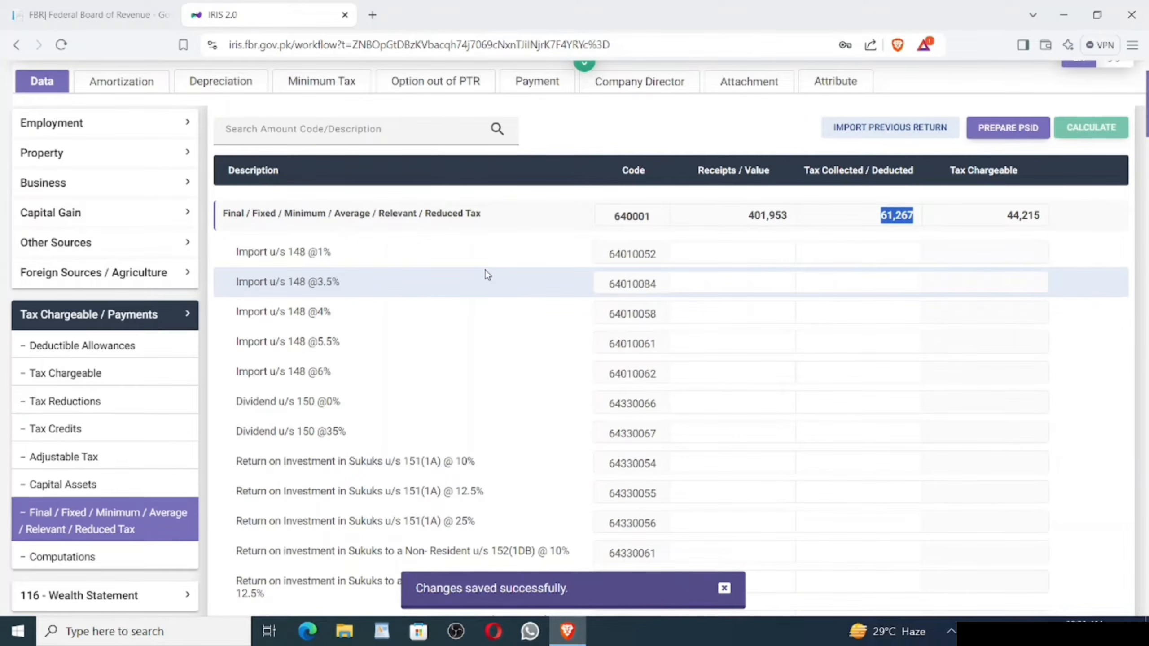
left_click(100, 558)
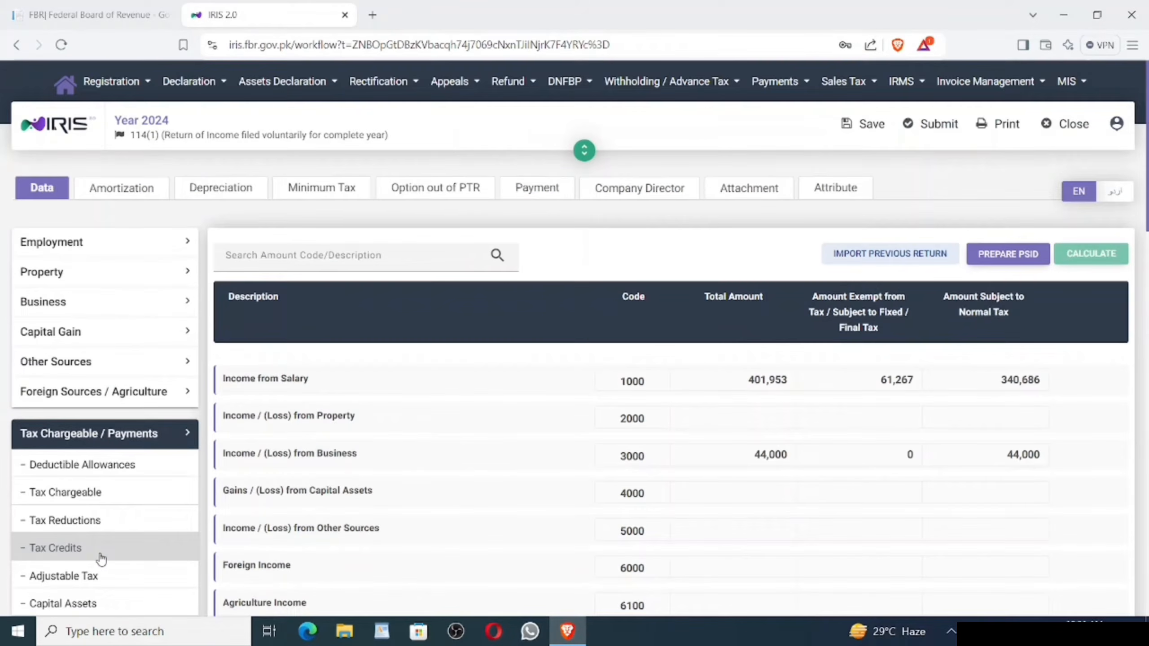
scroll(101, 559, "down", 3)
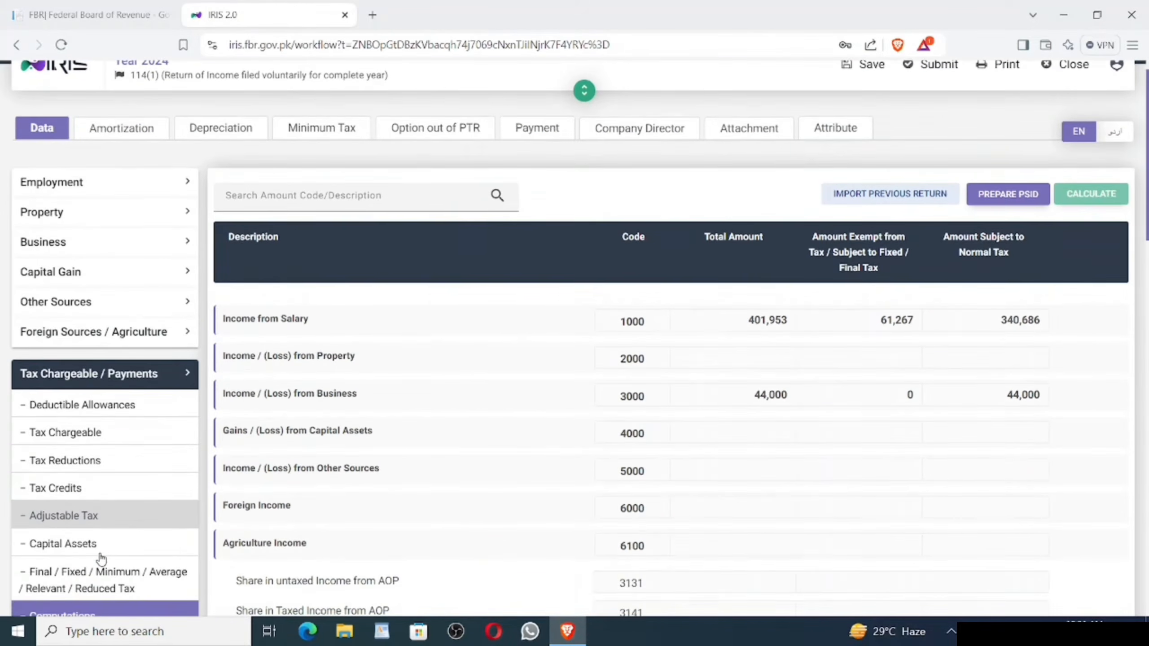
scroll(100, 558, "down", 10)
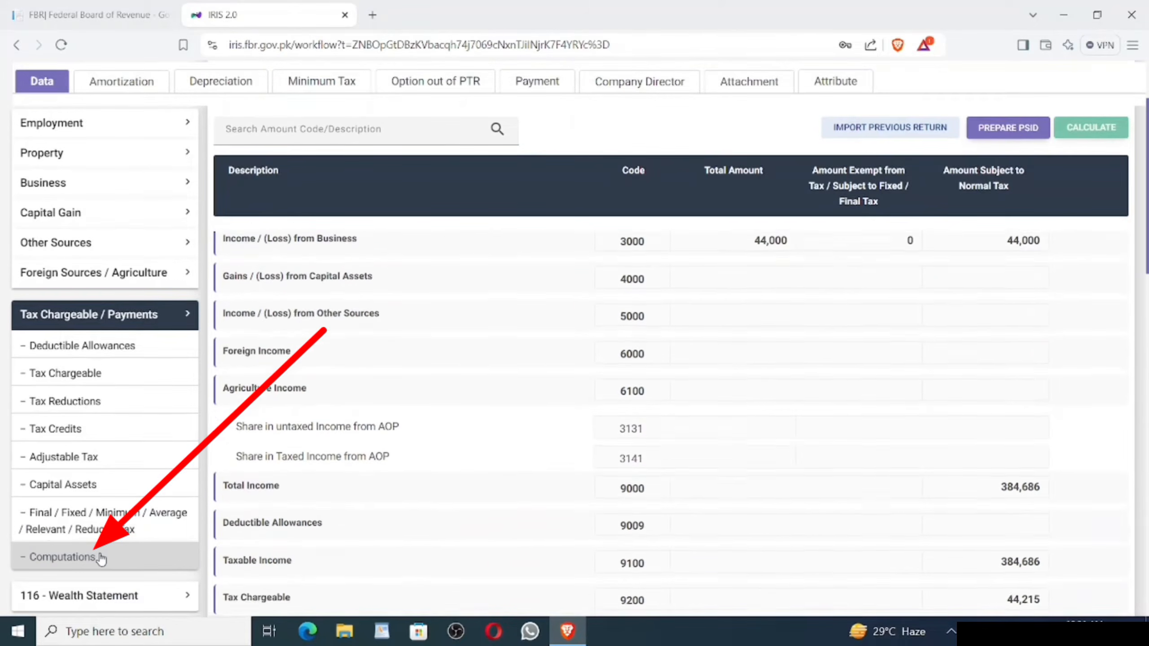
scroll(101, 558, "down", 8)
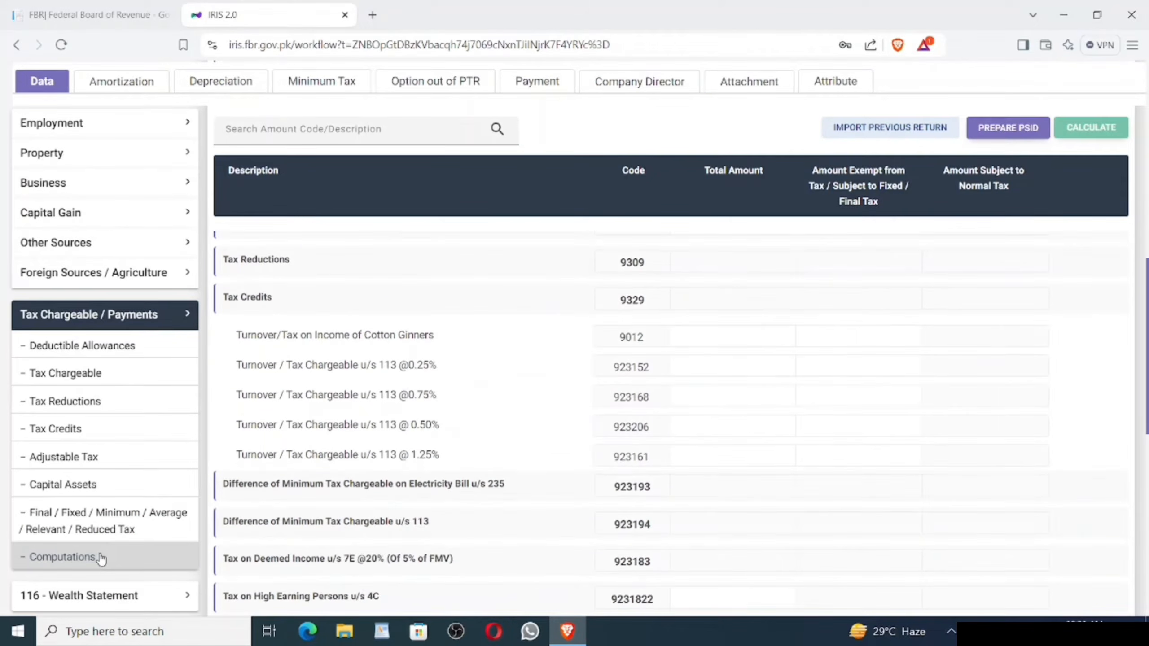
scroll(101, 558, "down", 5)
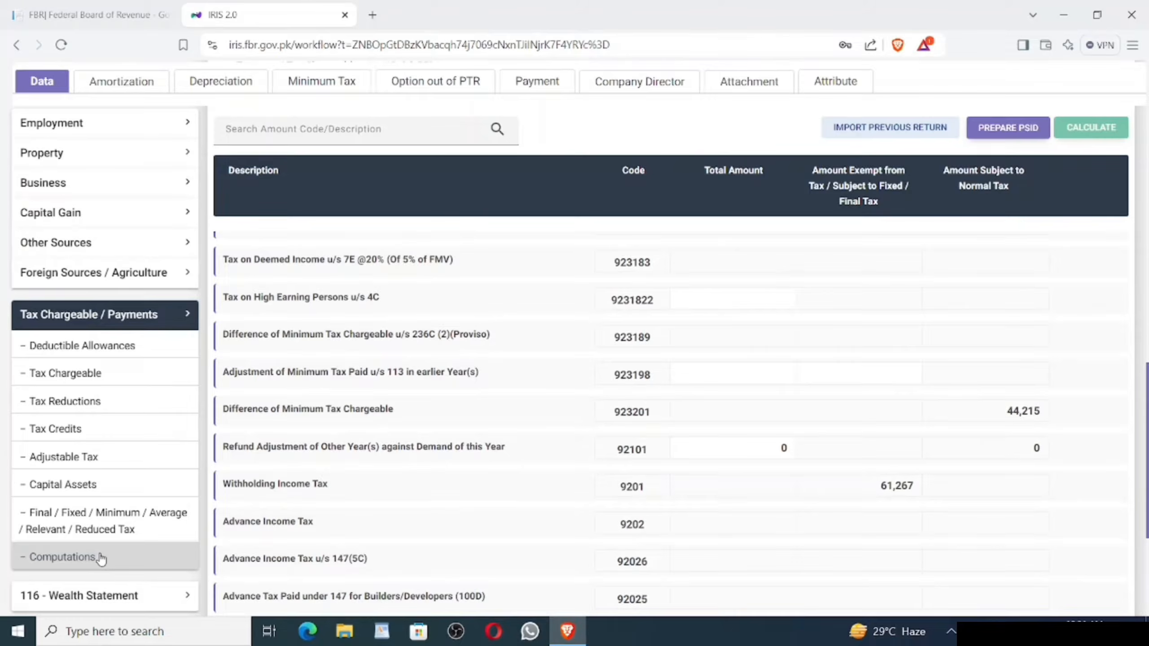
scroll(100, 559, "down", 2)
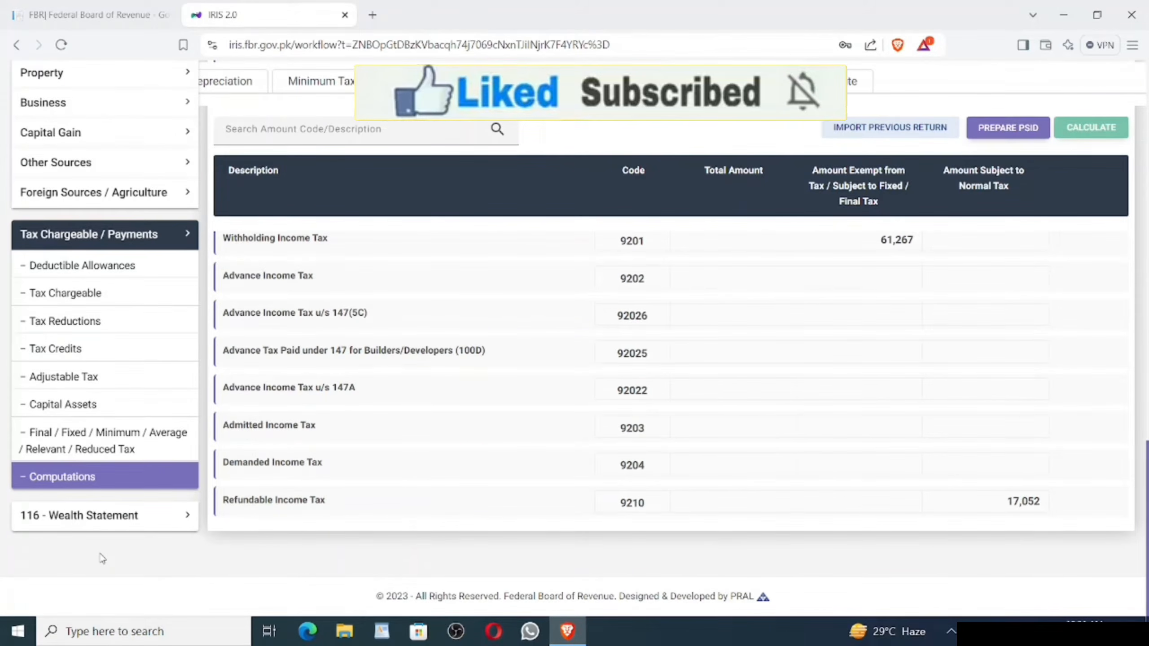
scroll(100, 559, "down", 2)
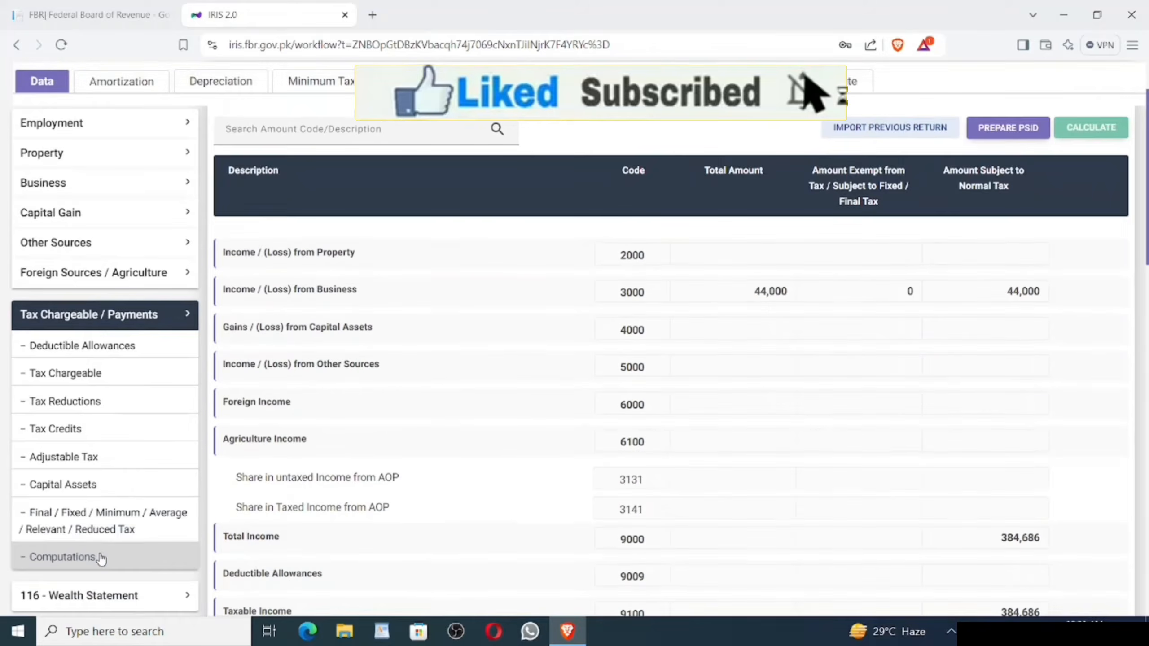
scroll(101, 557, "down", 9)
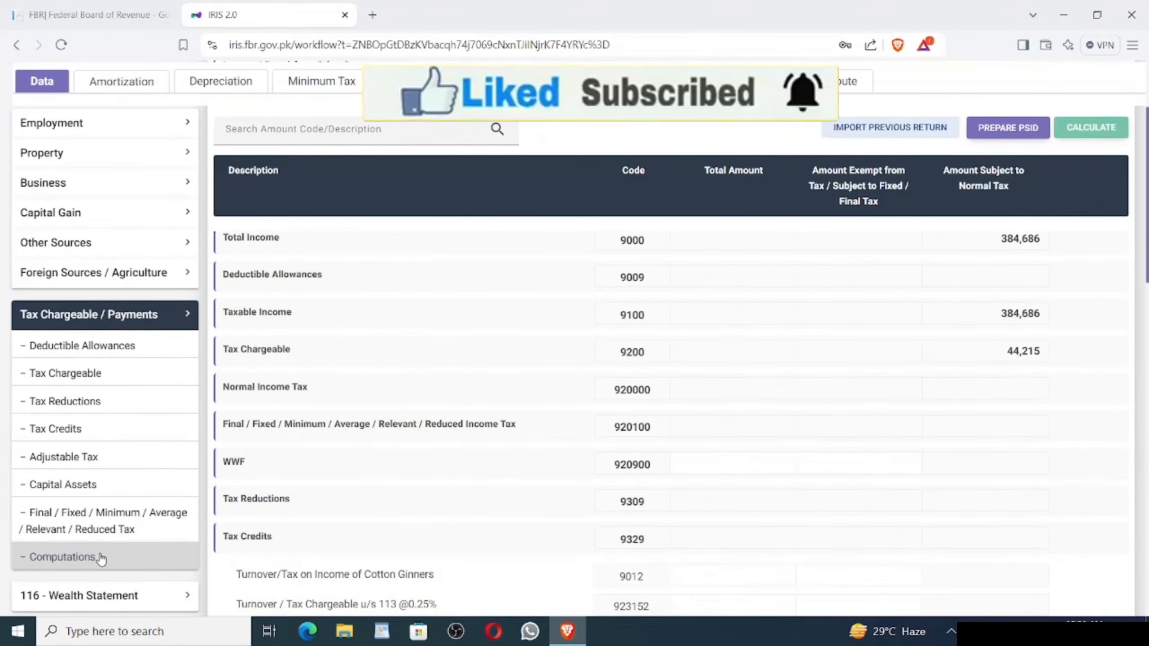
scroll(100, 559, "down", 8)
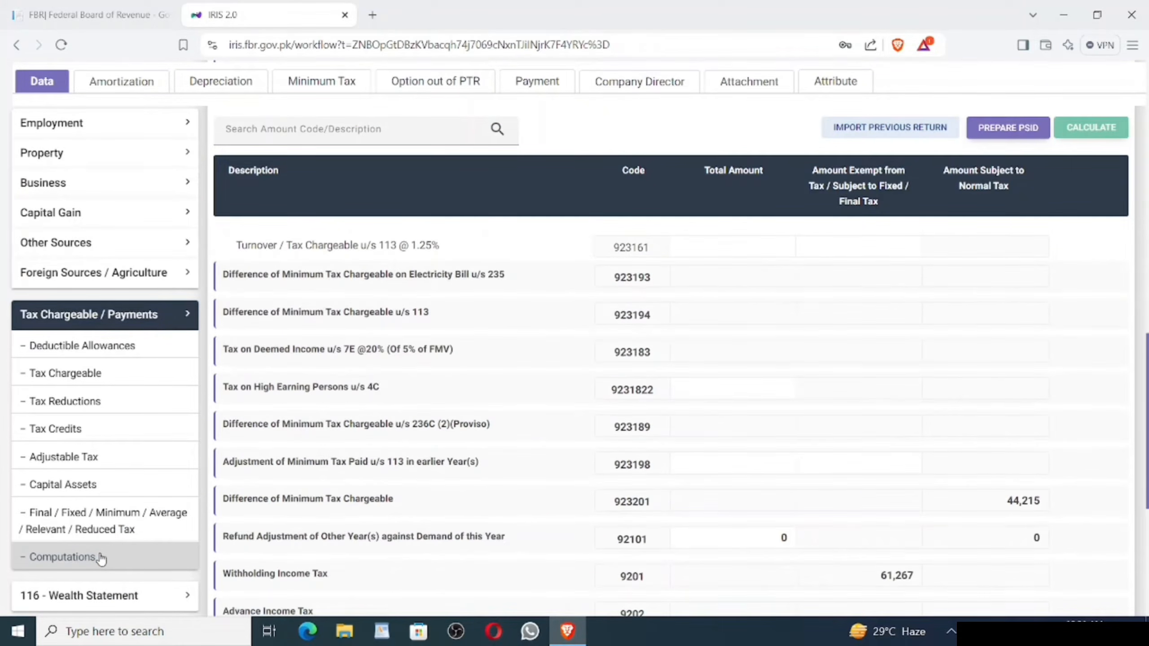
scroll(101, 559, "down", 6)
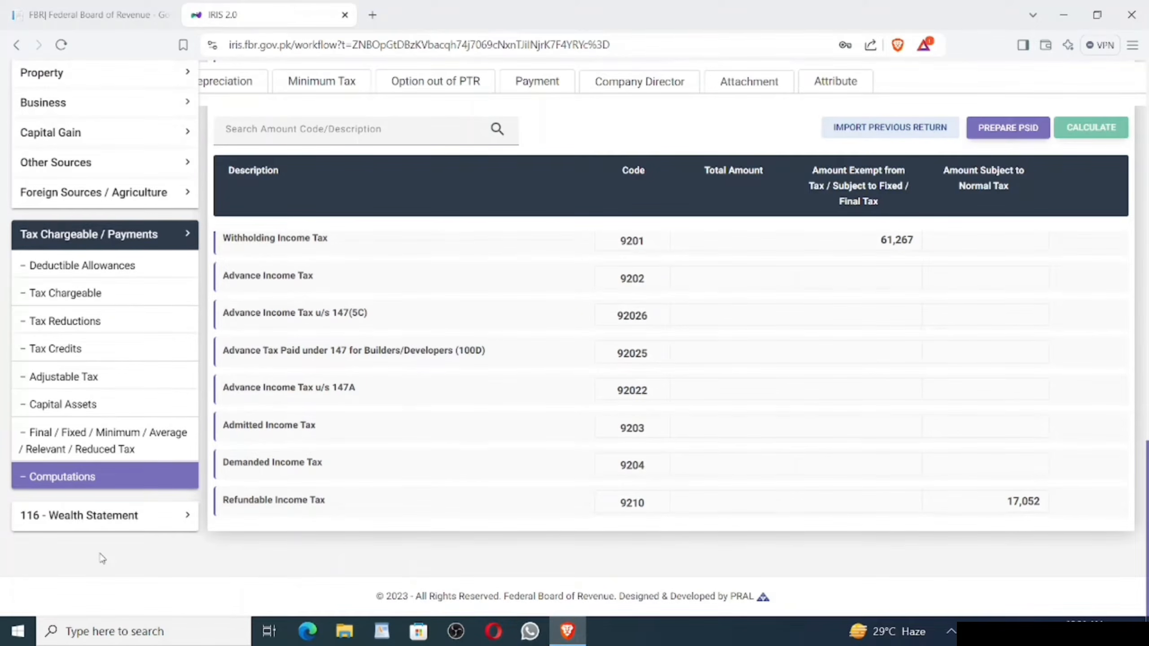
Step: Recheck total income, tax chargeable and withholding tax in Computations, and examine the Refundable Income Tax (9210) amount
scroll(103, 558, "up", 15)
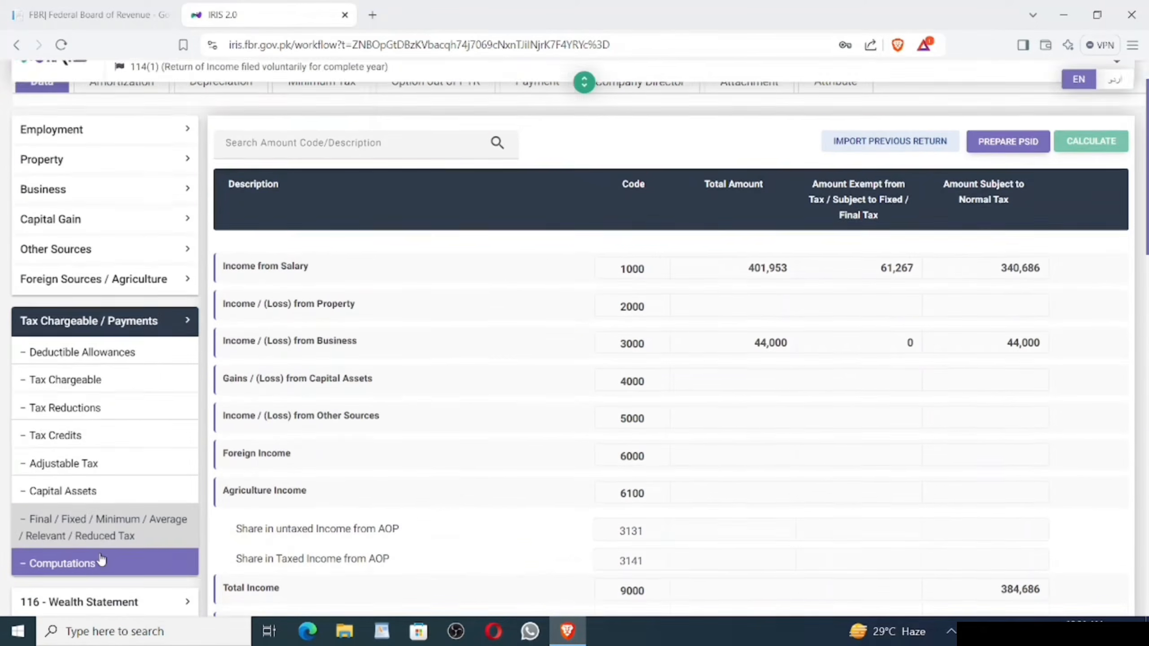
scroll(100, 558, "down", 4)
scroll(101, 557, "down", 8)
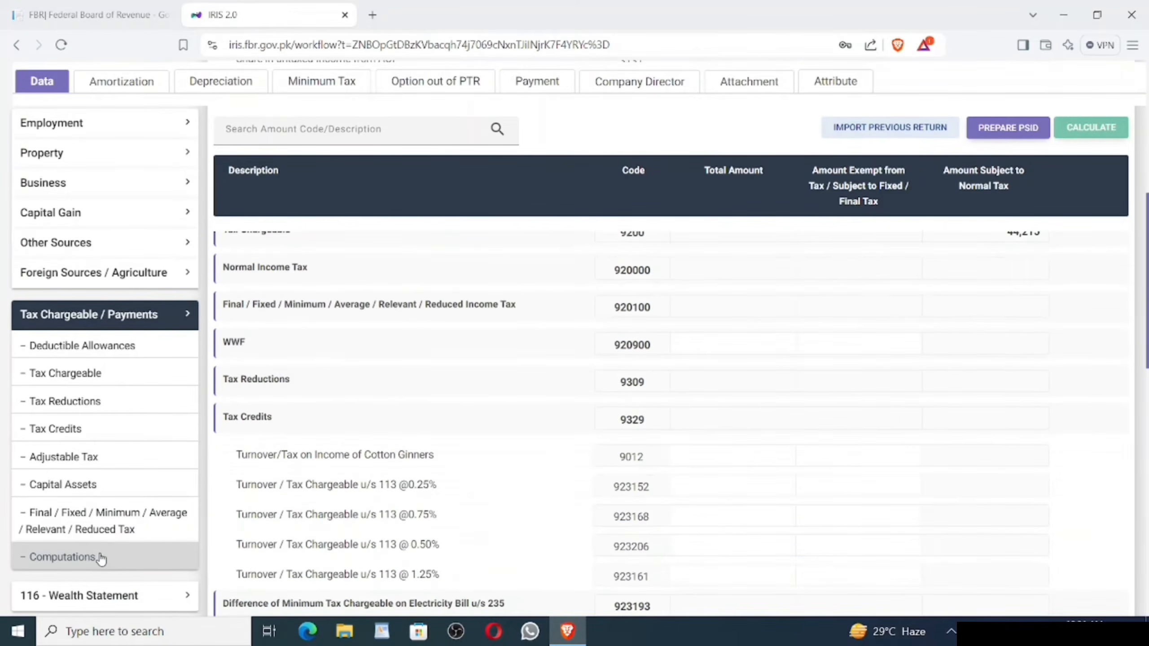
scroll(101, 558, "up", 10)
scroll(101, 558, "down", 1)
scroll(100, 557, "down", 10)
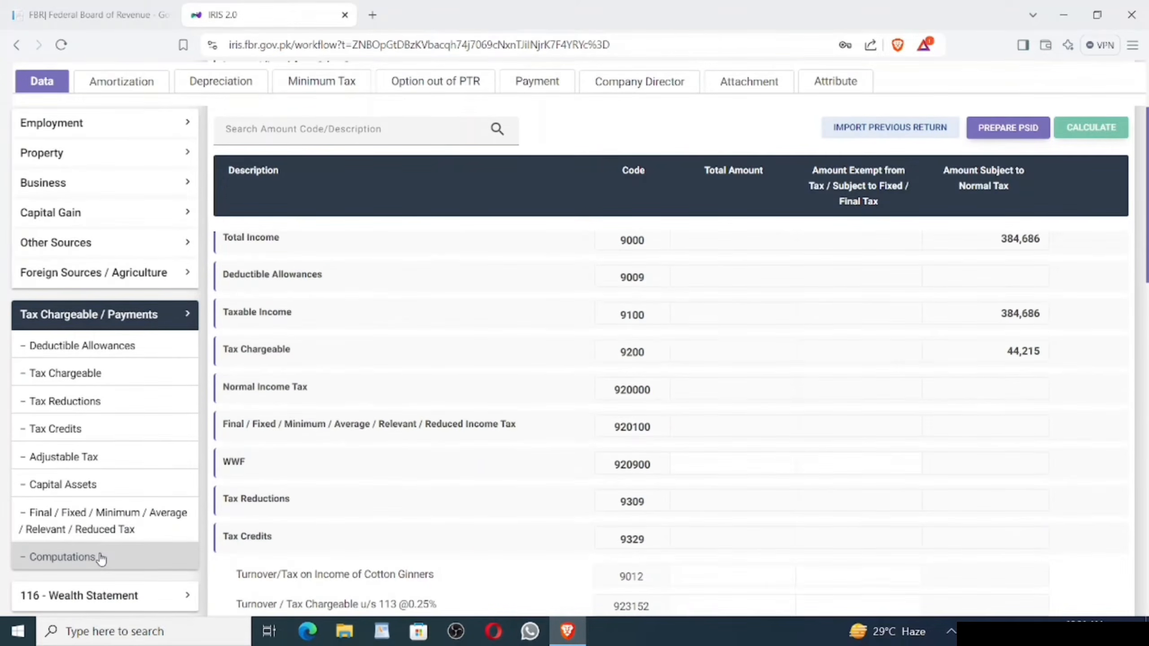
scroll(100, 557, "down", 7)
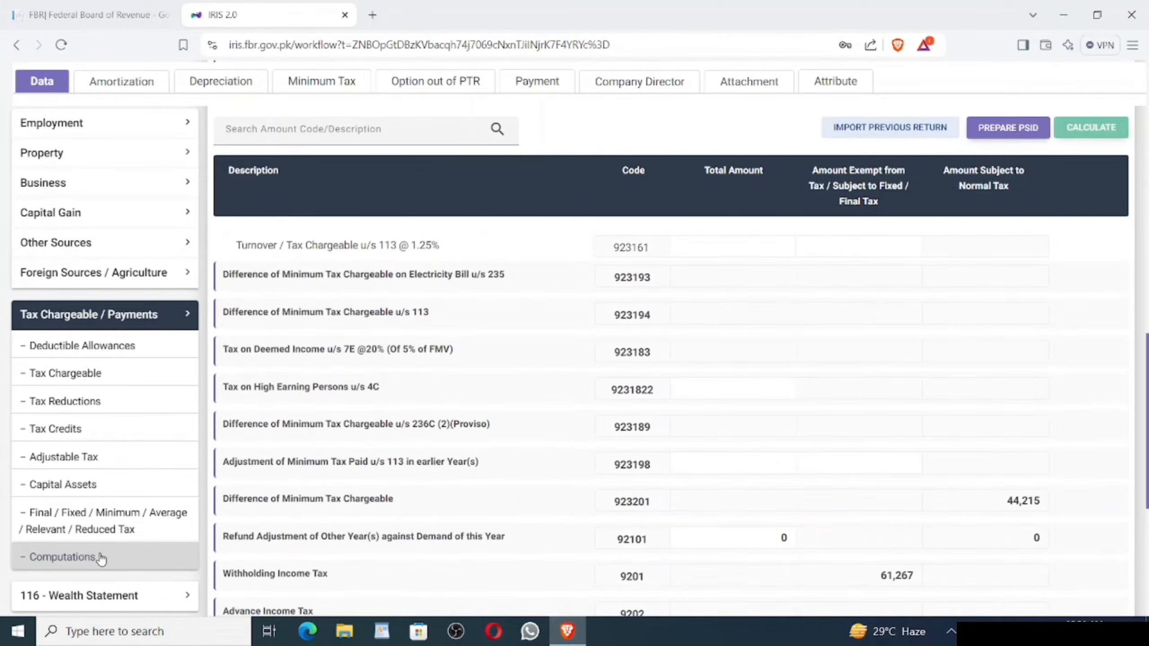
scroll(101, 558, "down", 5)
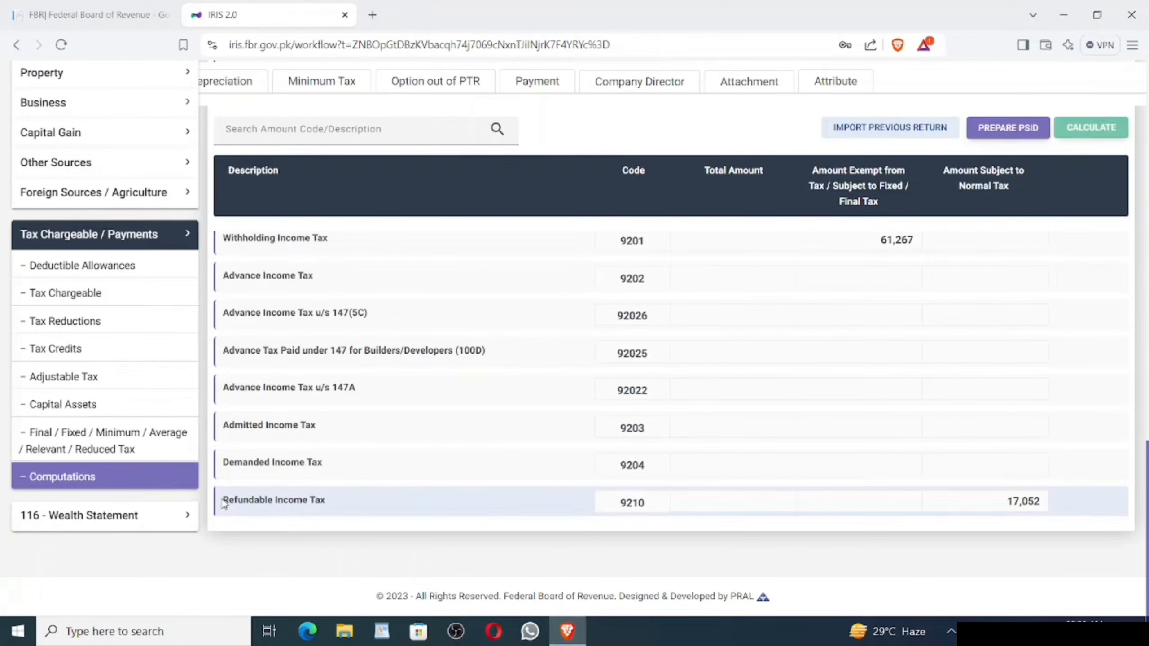
left_click_drag(223, 503, 346, 516)
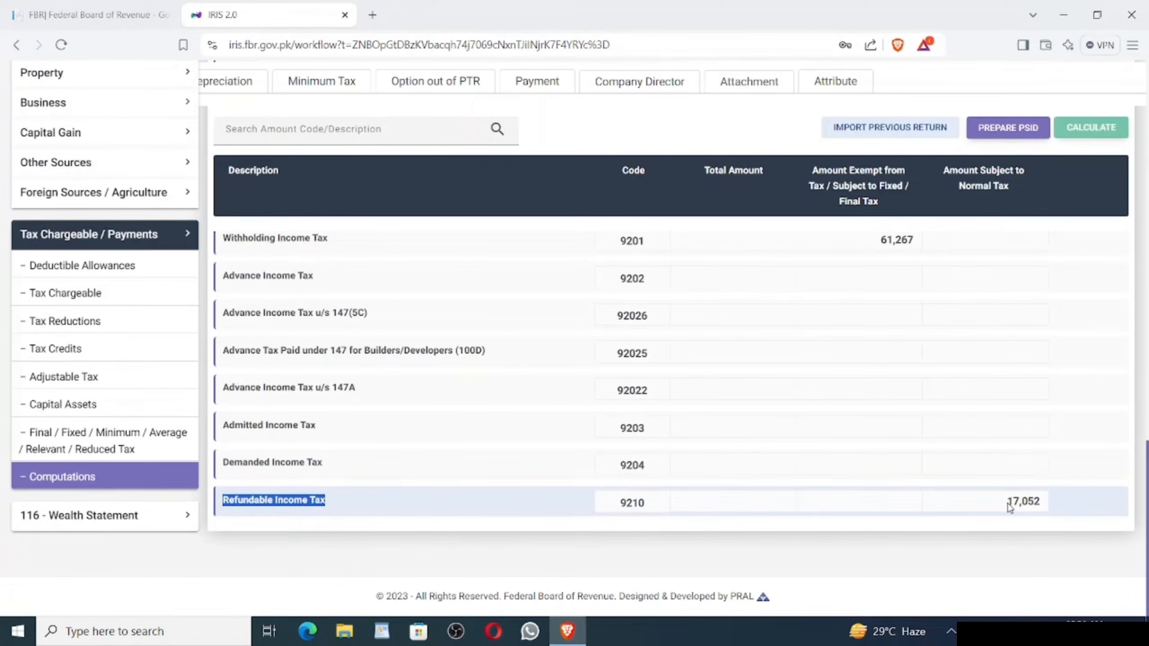
left_click_drag(1008, 504, 1046, 503)
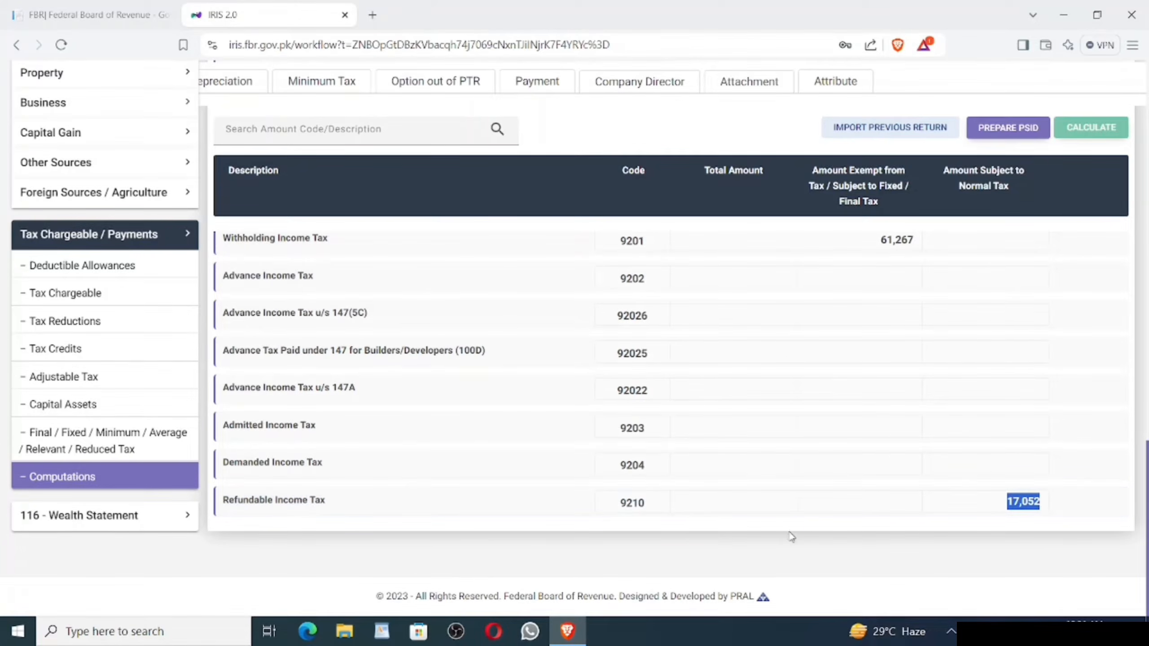
Step: Review the Computations rows from Refundable Income Tax back up to Income from Salary, including minimum tax difference, tax chargeable and total income
left_click(783, 552)
scroll(783, 553, "up", 6)
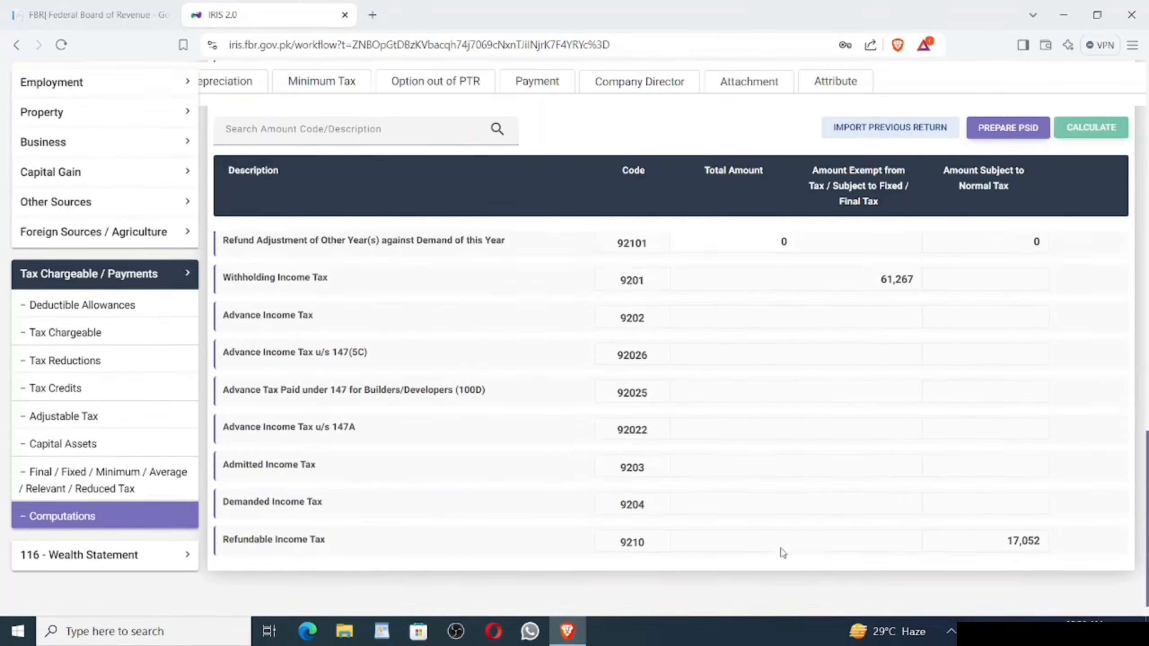
scroll(783, 553, "up", 1)
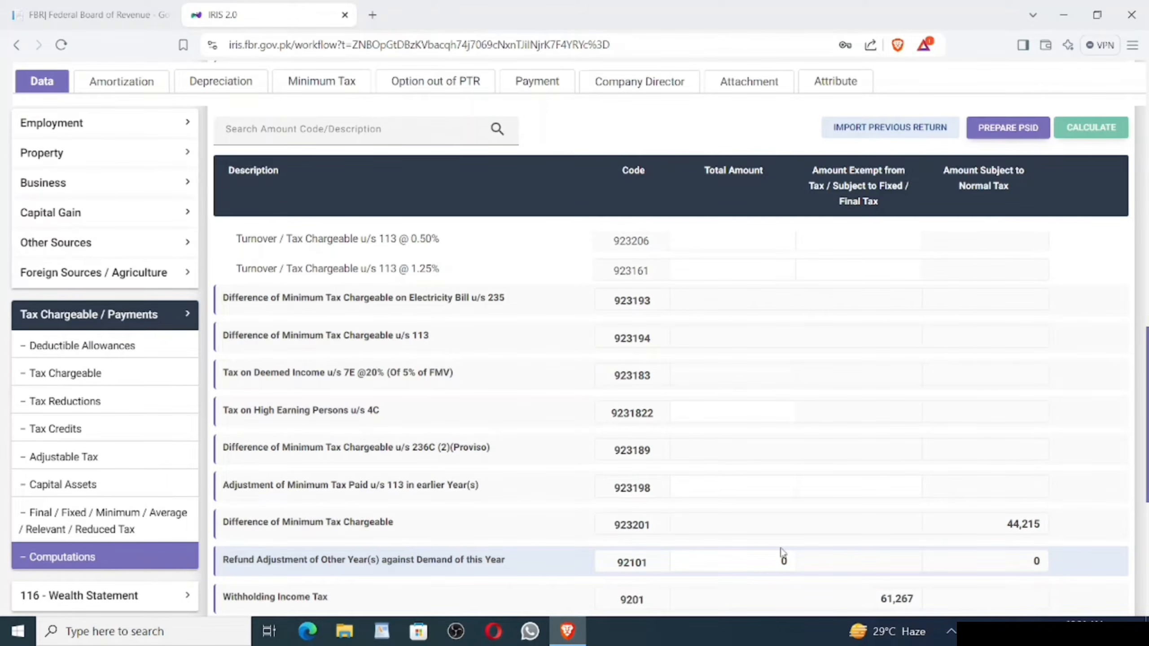
scroll(783, 553, "up", 1)
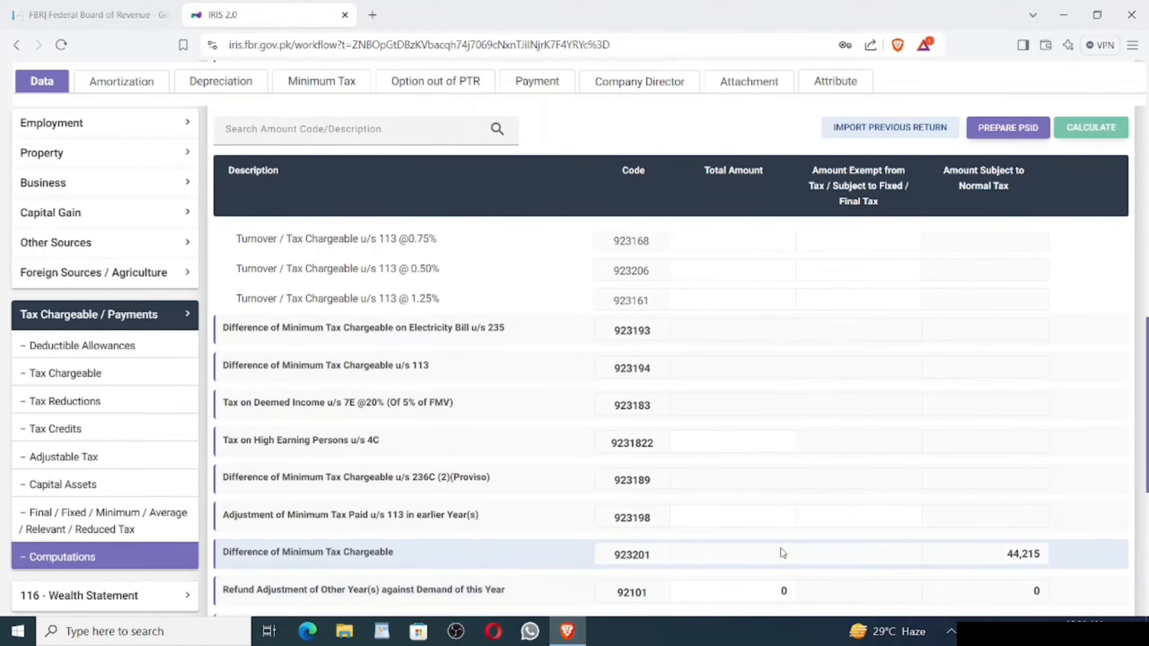
scroll(783, 553, "down", 2)
scroll(783, 553, "up", 6)
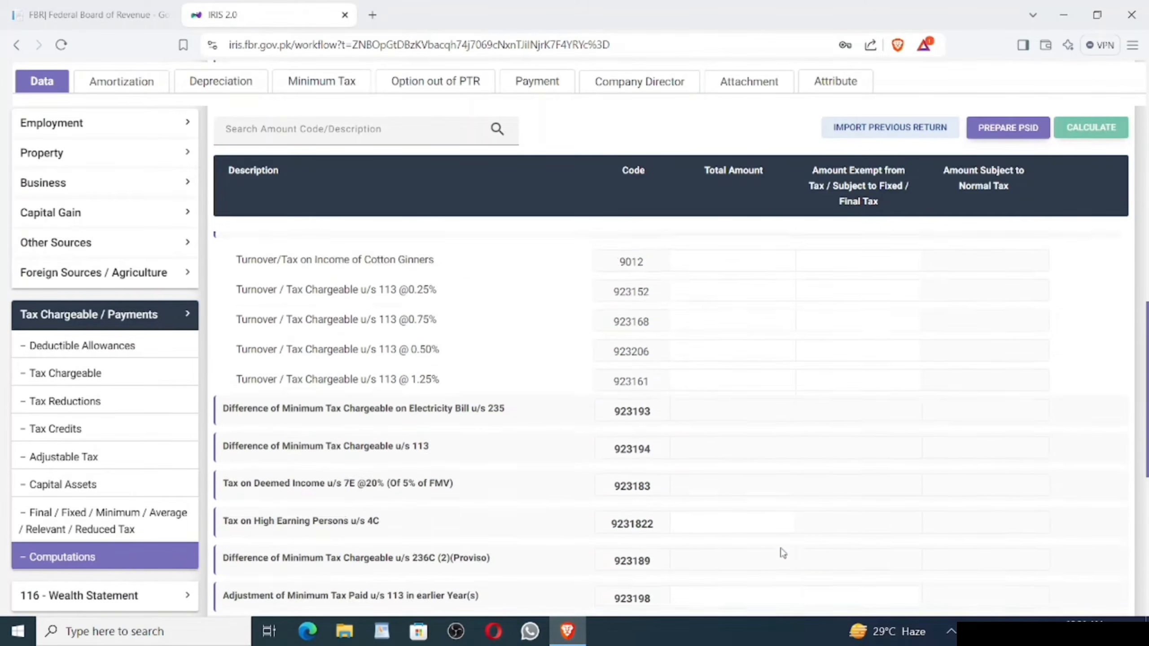
scroll(783, 553, "up", 6)
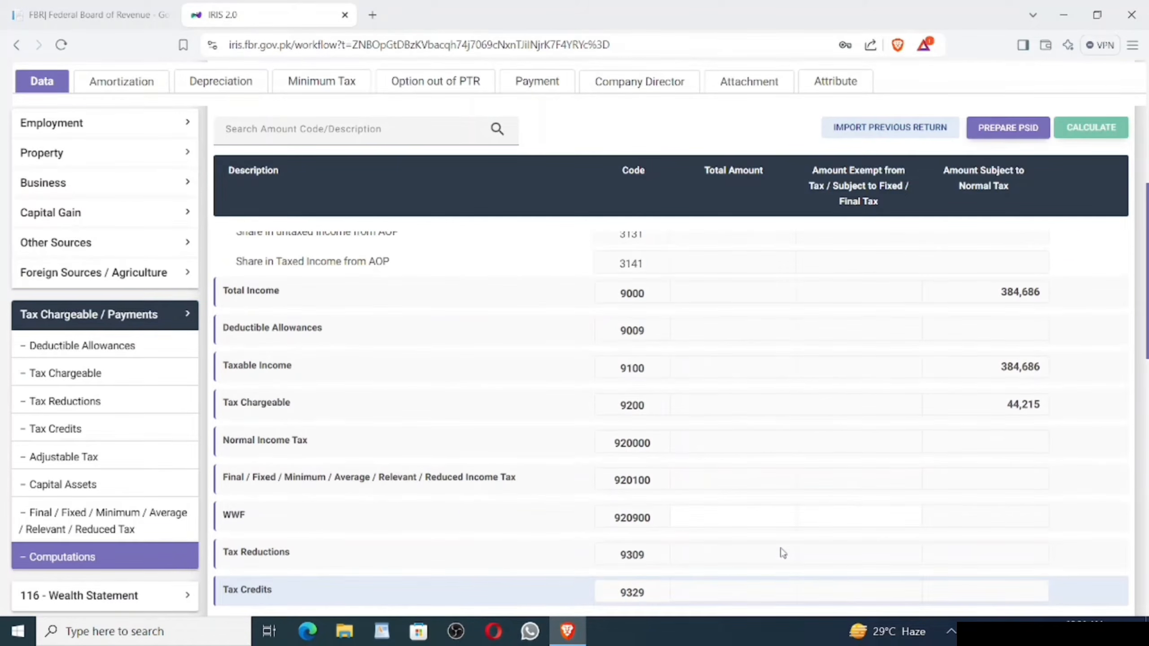
scroll(782, 548, "up", 6)
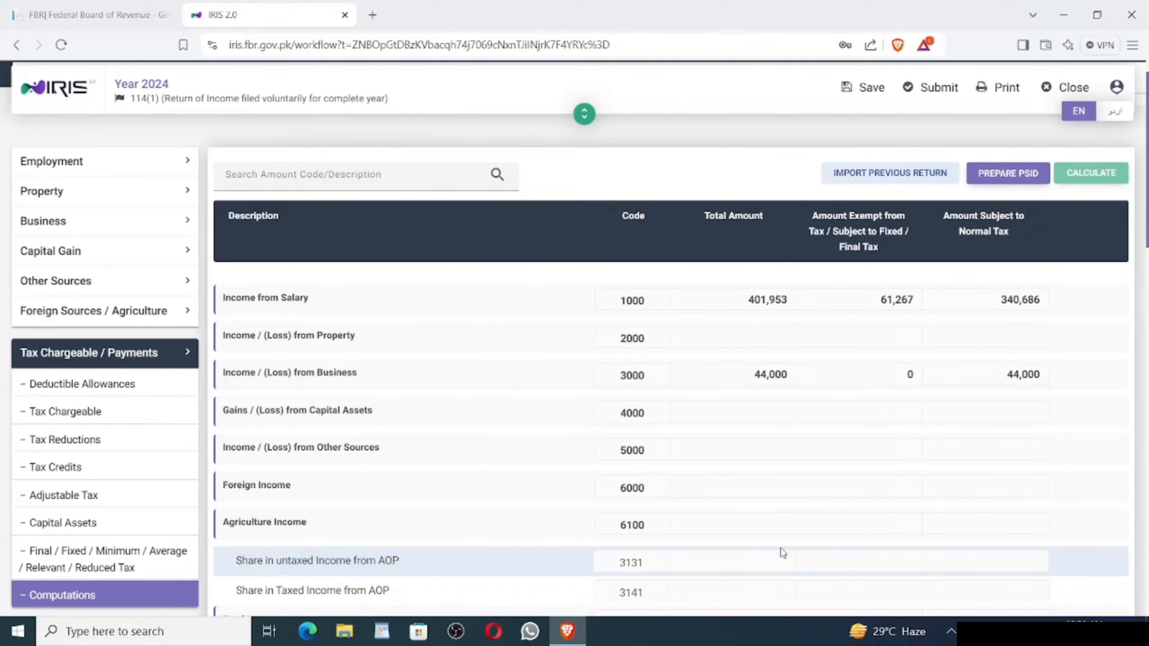
Step: Check the Others (3128) and total Other Revenues (3129) amounts in the Business section's Other Revenues, and save the return
left_click(152, 362)
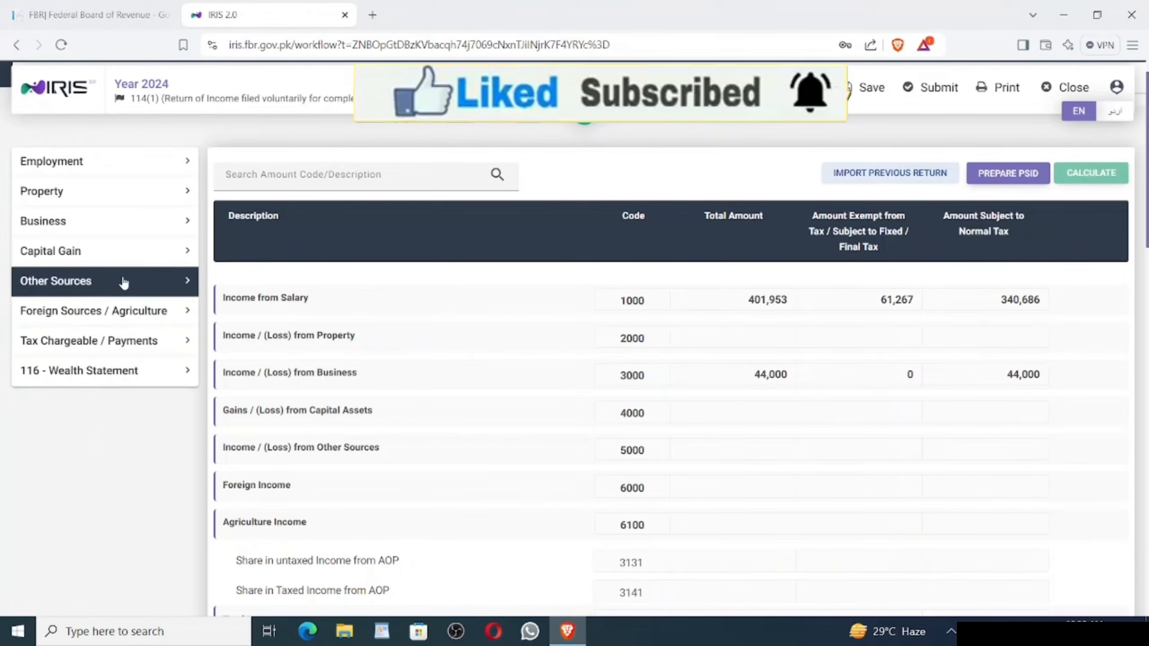
left_click(138, 234)
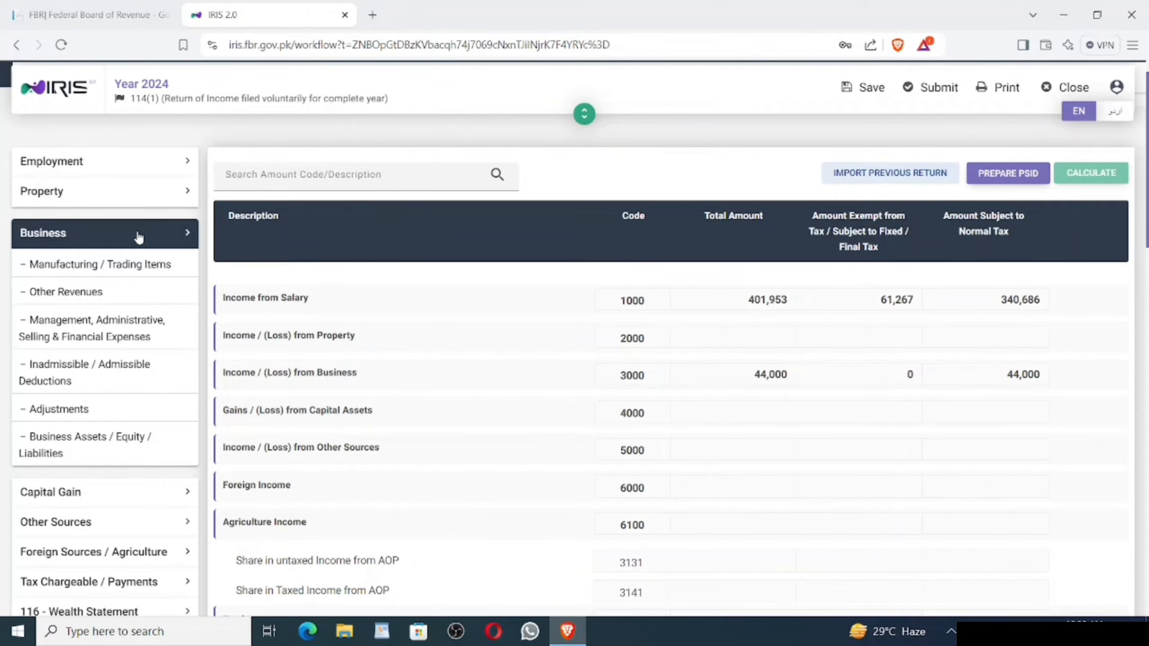
left_click(111, 292)
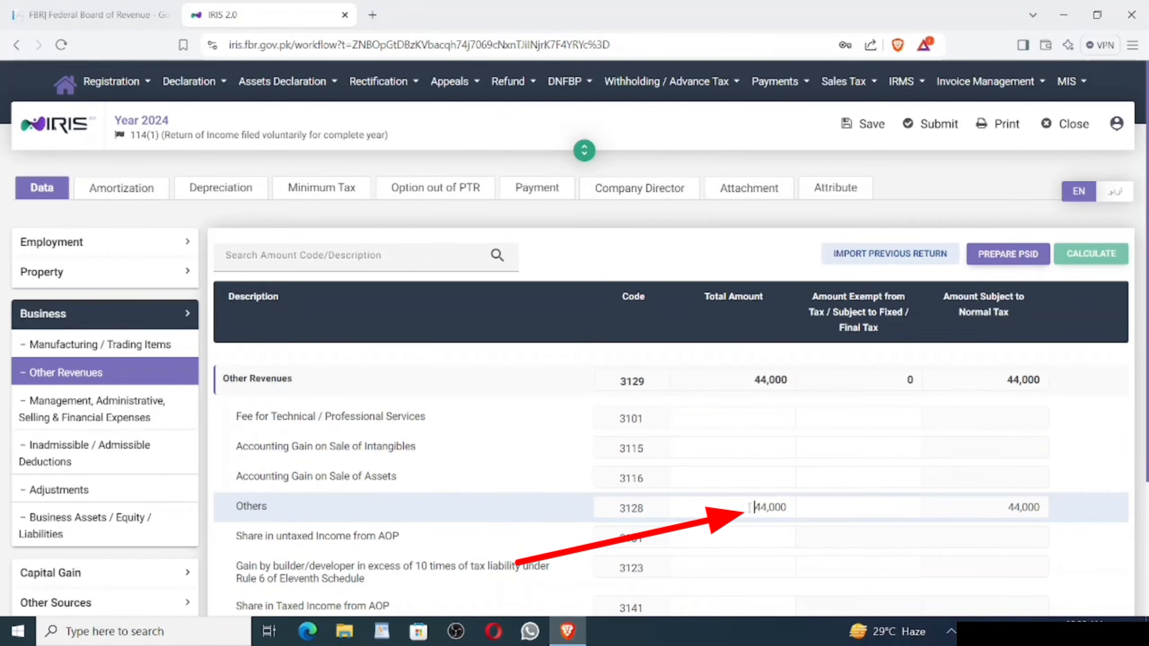
left_click_drag(749, 507, 780, 508)
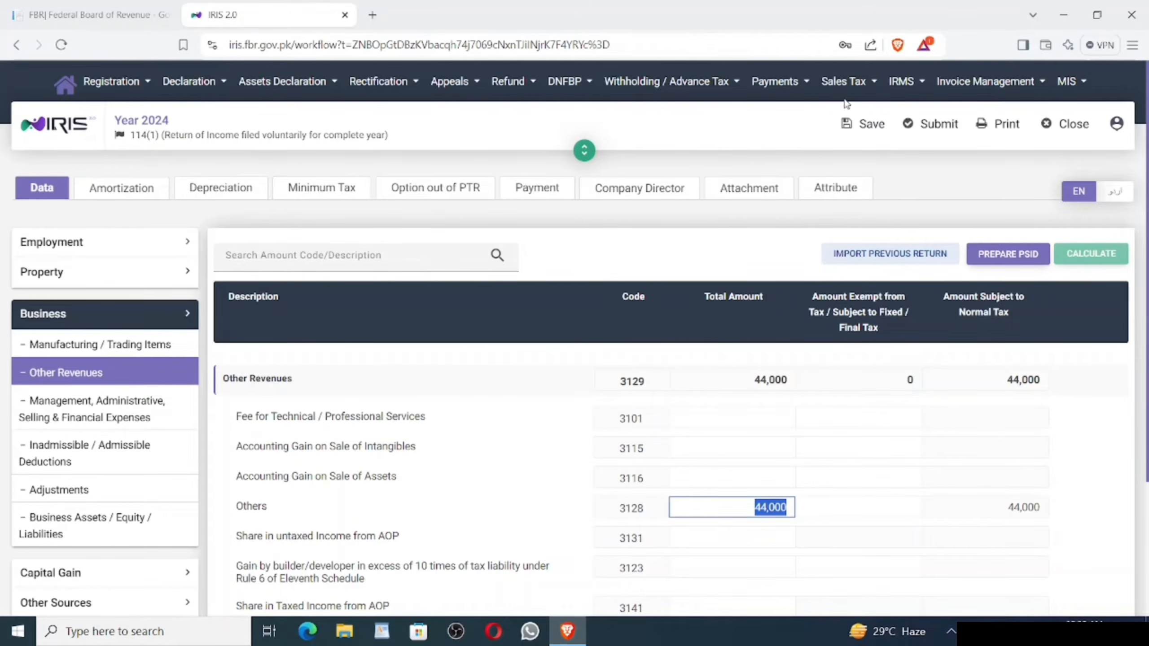
left_click(858, 127)
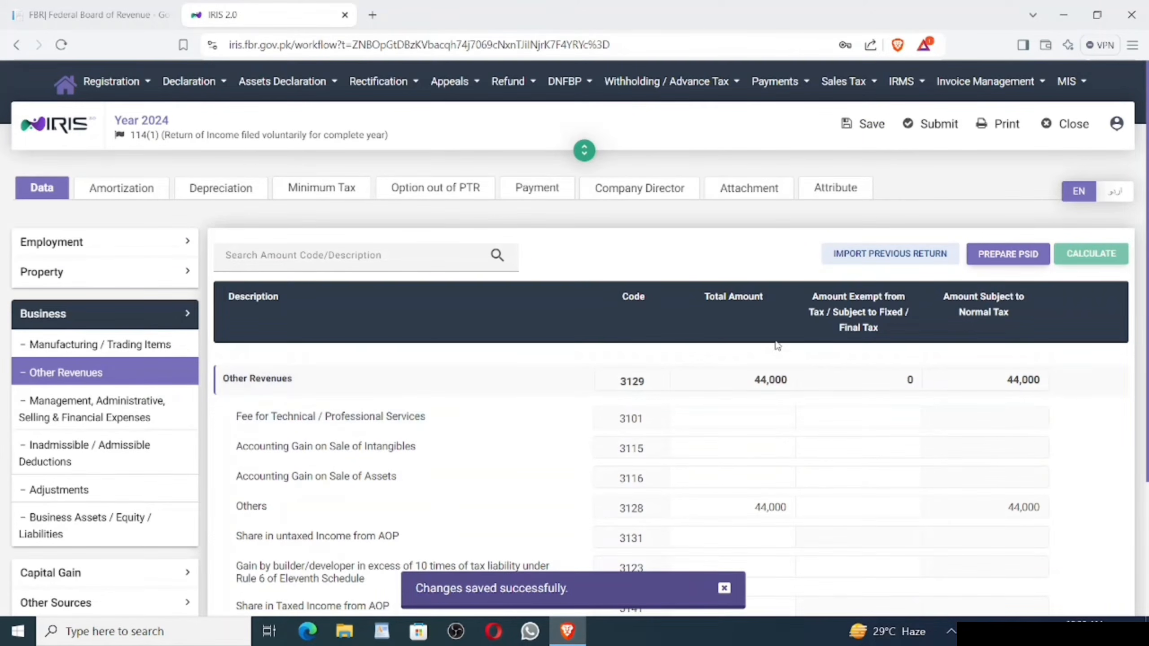
left_click_drag(736, 380, 795, 379)
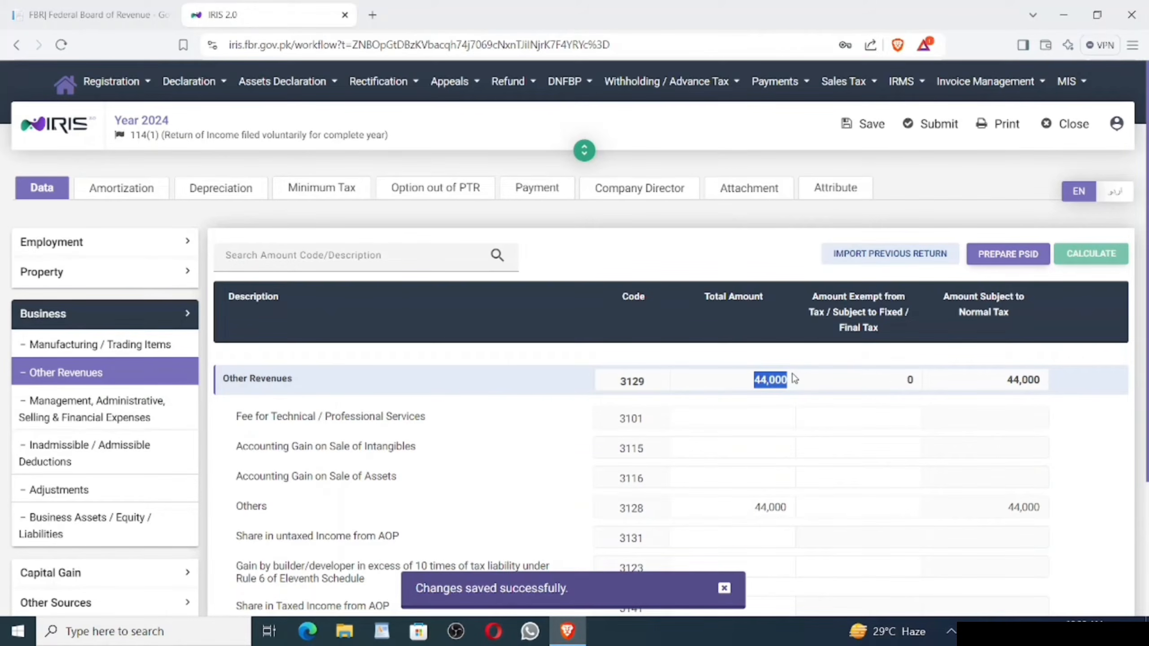
left_click(786, 344)
left_click_drag(737, 380, 795, 379)
Step: Check the Income / (Loss) from Business total in Manufacturing / Trading Items and save the return
left_click(82, 346)
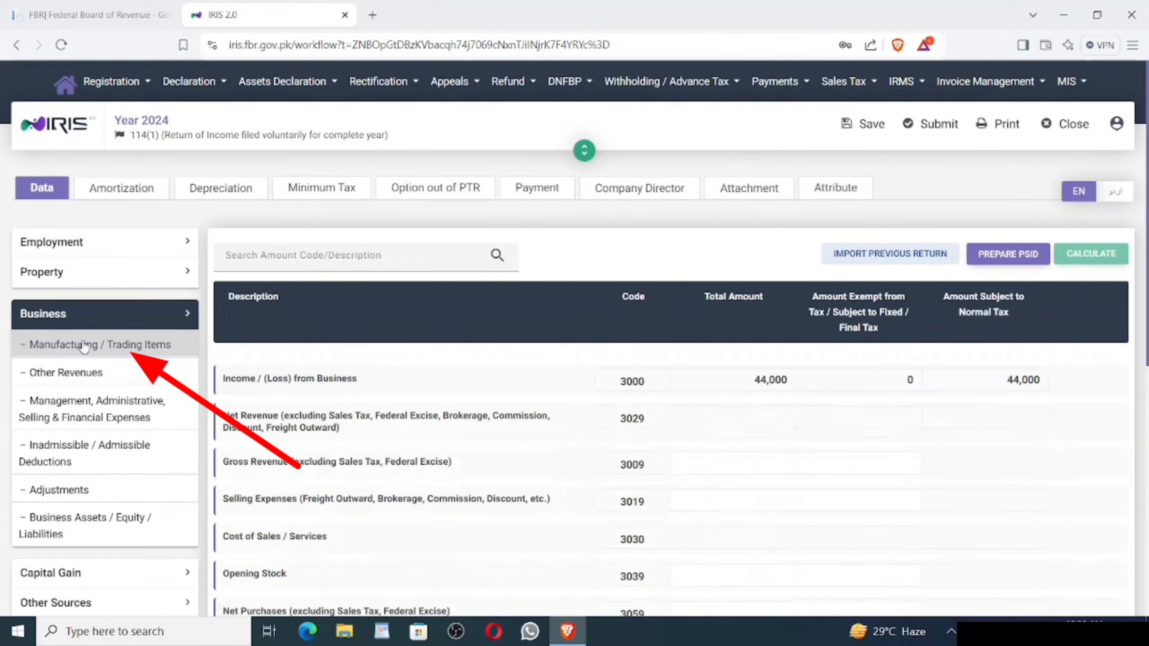
left_click(84, 346)
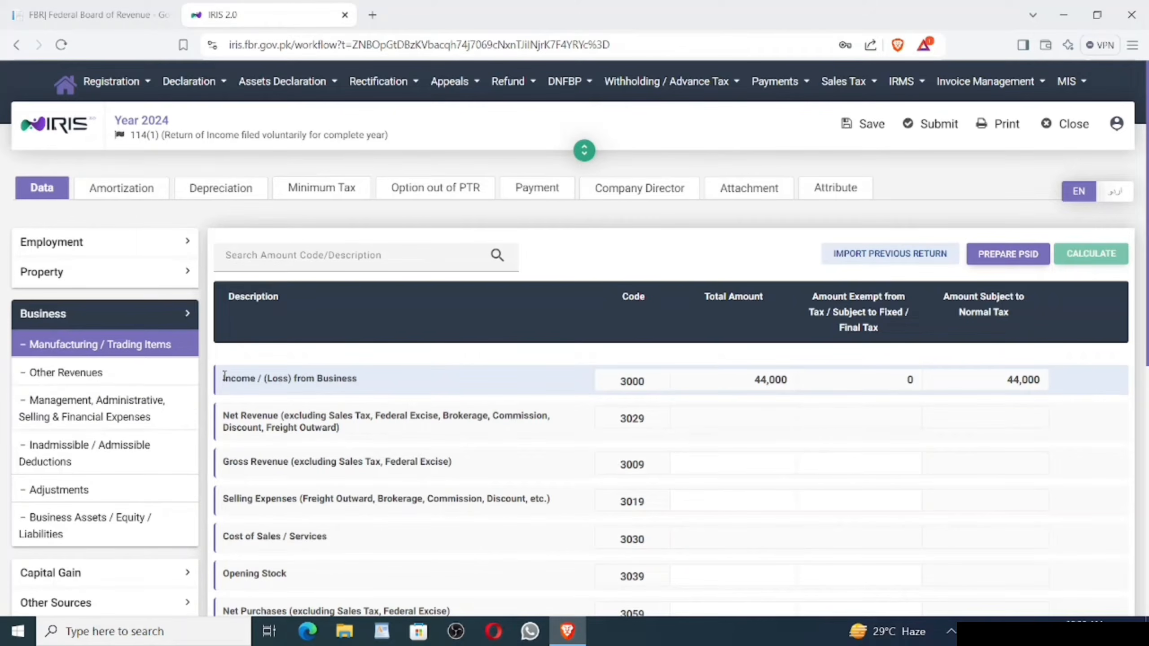
left_click_drag(225, 376, 364, 386)
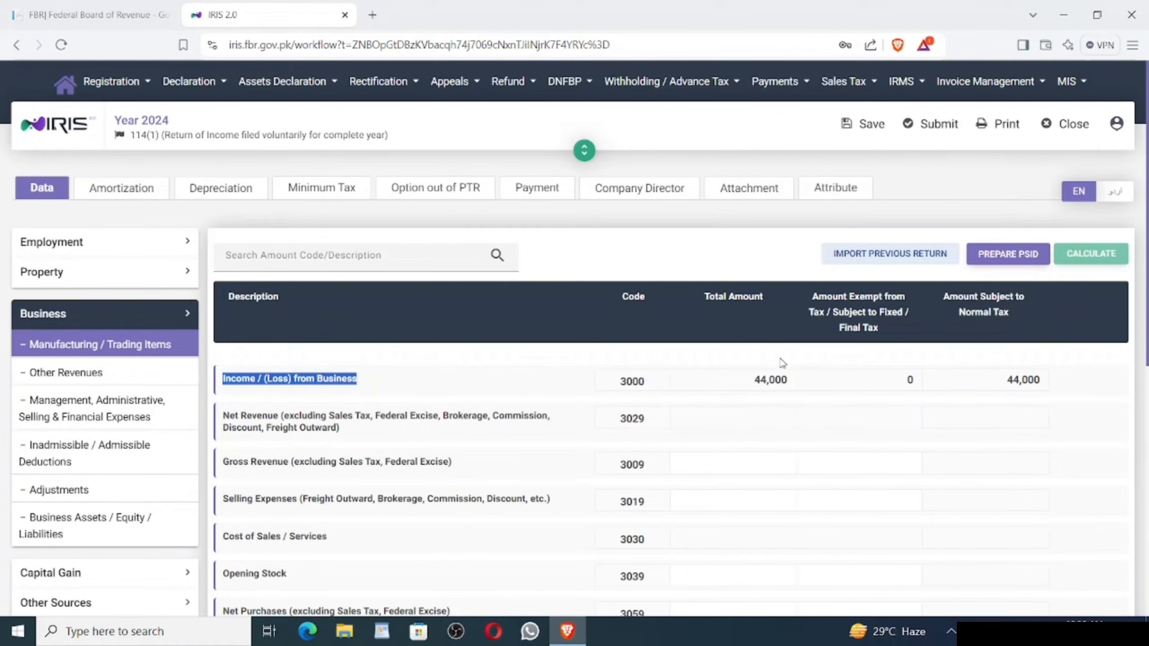
left_click_drag(751, 379, 804, 378)
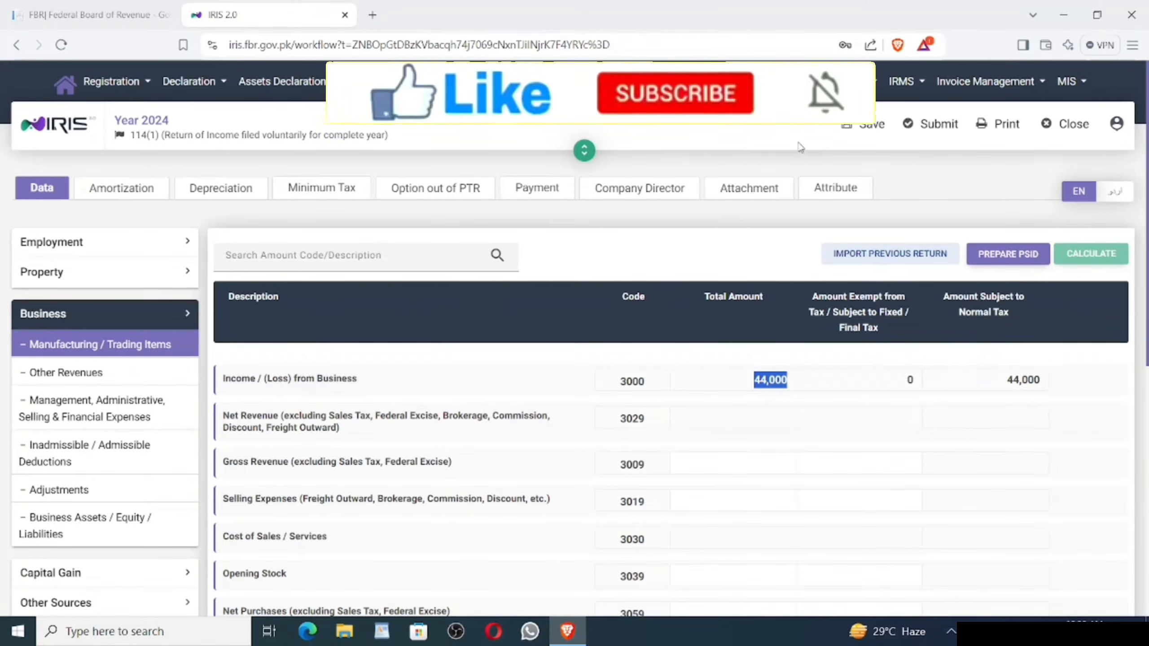
left_click(866, 125)
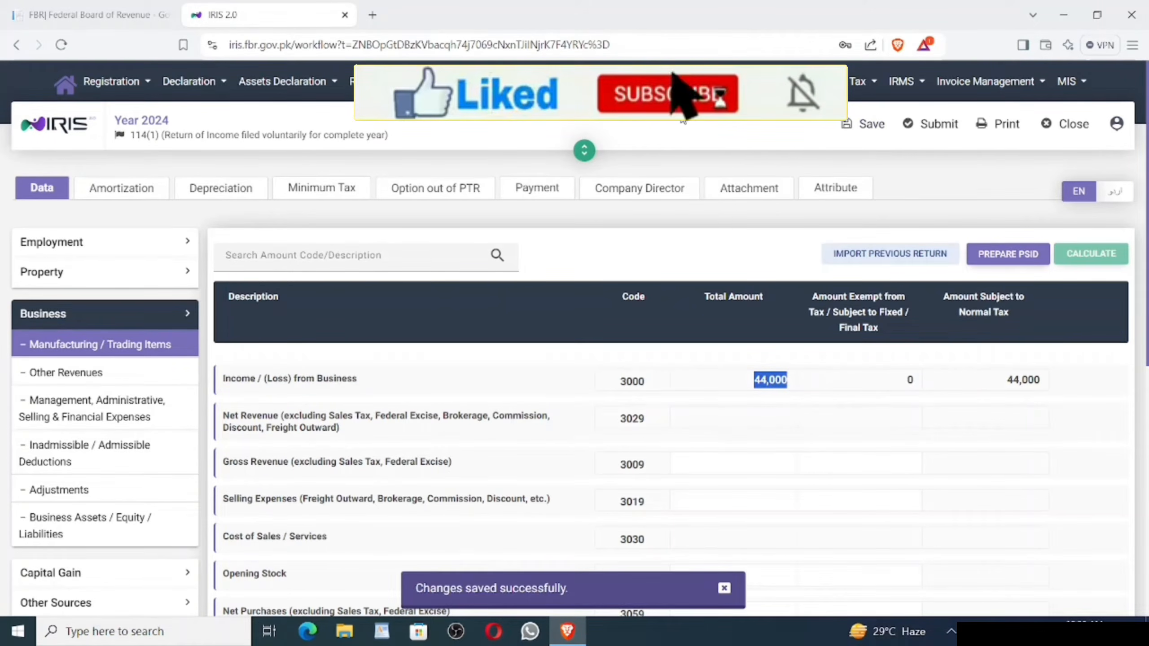
Step: Verify the Unreconciled Amount in the Wealth Statement's Reconciliation of Net Assets, and save and submit the return
left_click(113, 242)
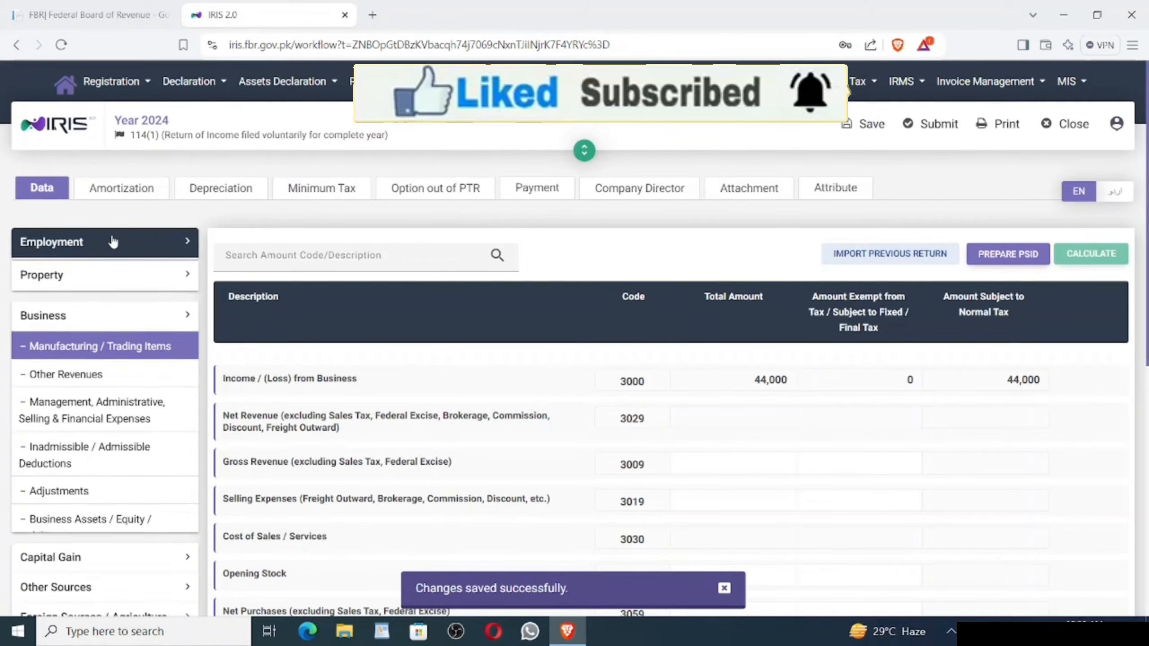
left_click(91, 491)
left_click(113, 549)
scroll(116, 549, "down", 5)
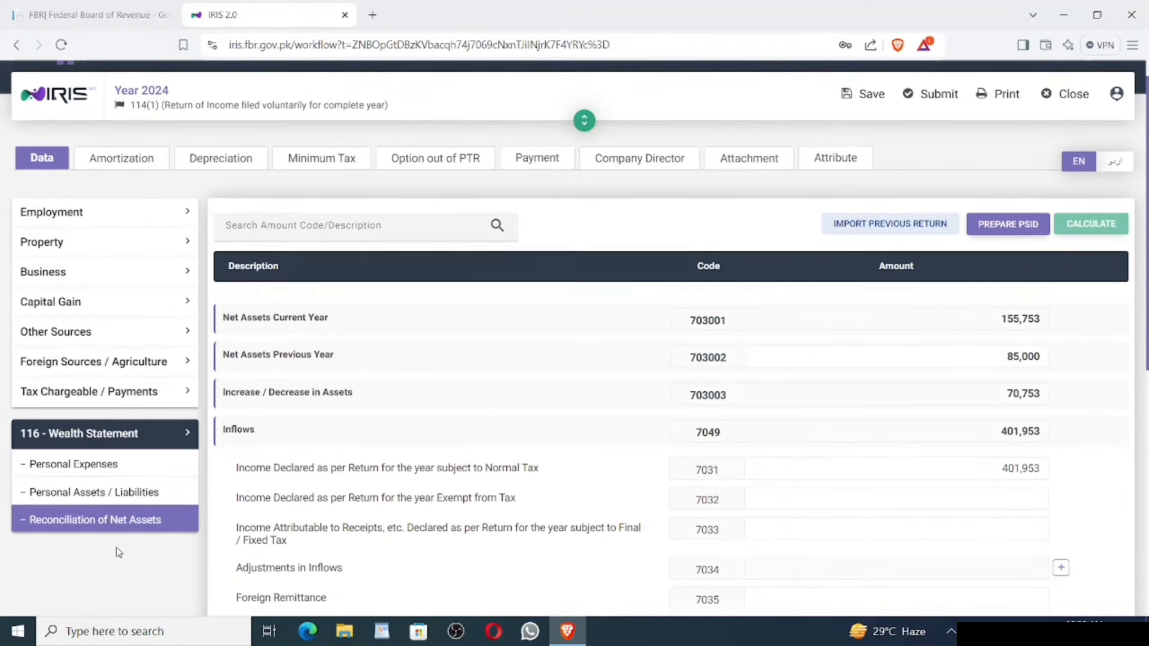
scroll(118, 552, "down", 4)
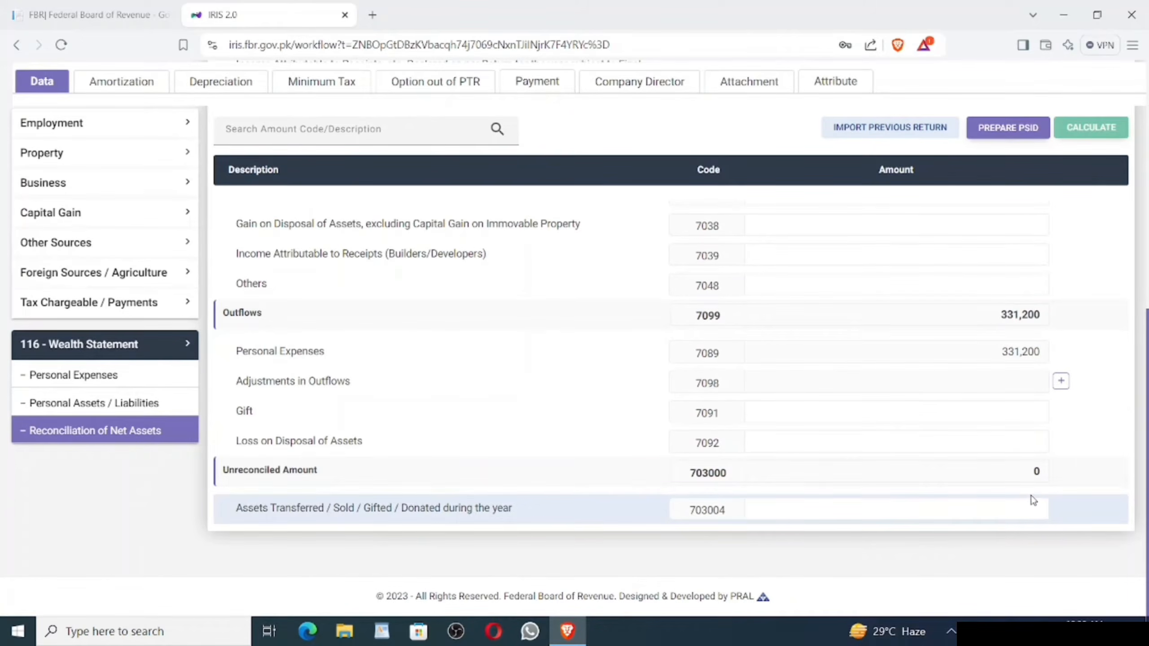
scroll(993, 613, "up", 10)
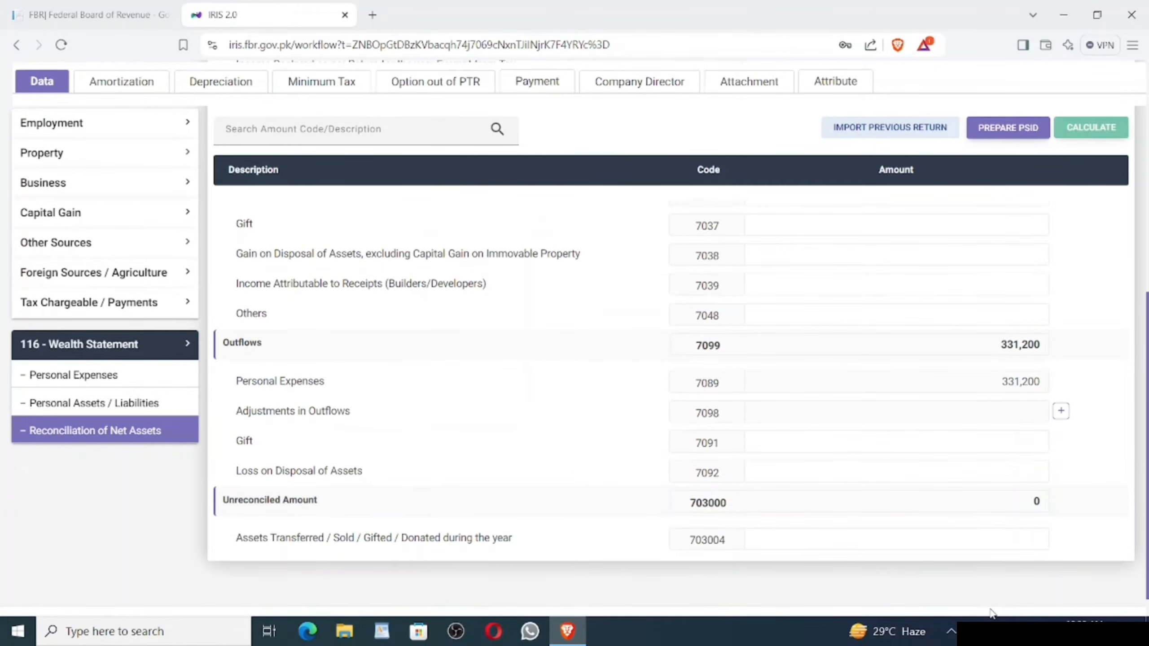
scroll(991, 613, "up", 1)
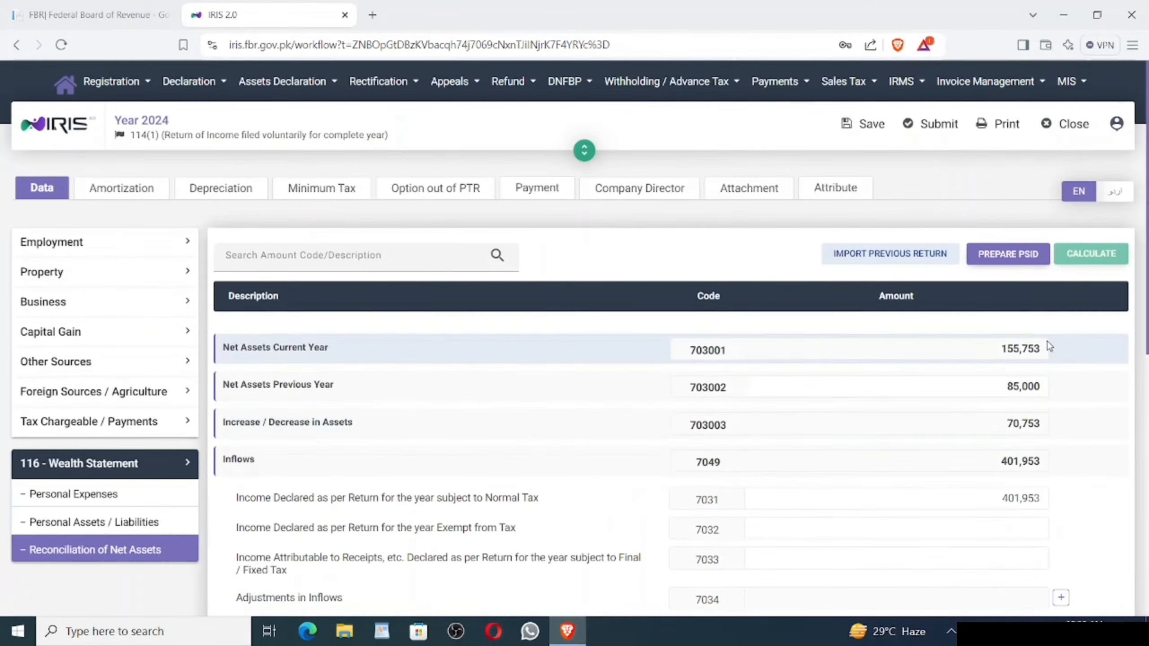
left_click(863, 129)
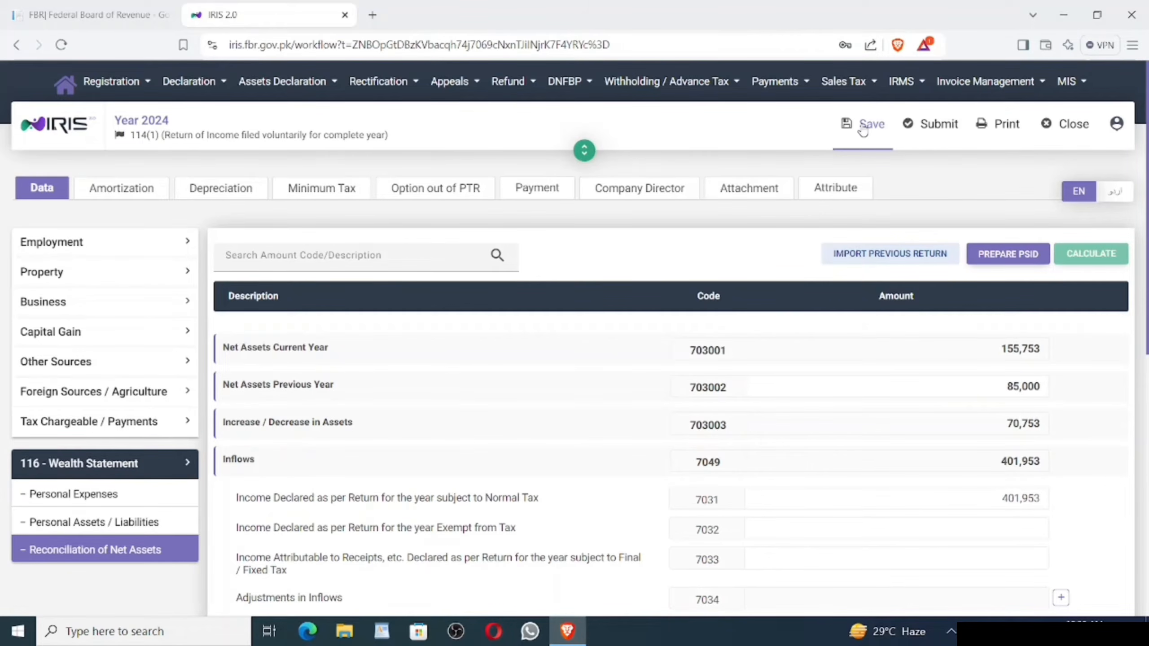
left_click(931, 127)
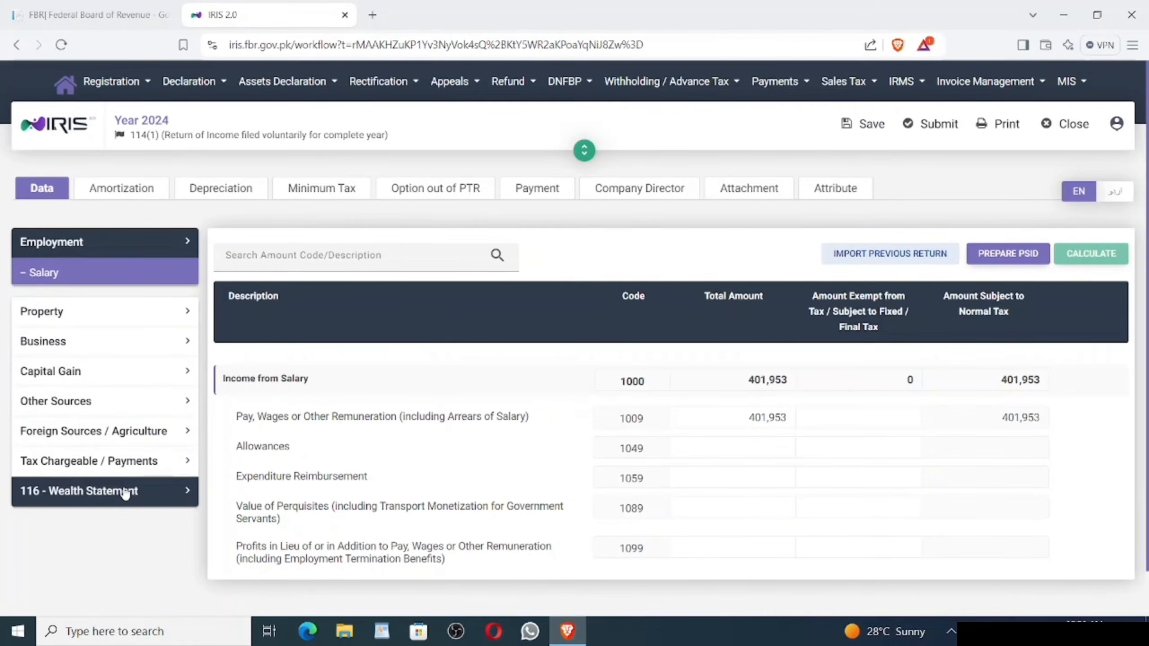
Step: Clear the Others (3128) total amount in the Business section's Other Revenues, recalculate and save the return
left_click(155, 355)
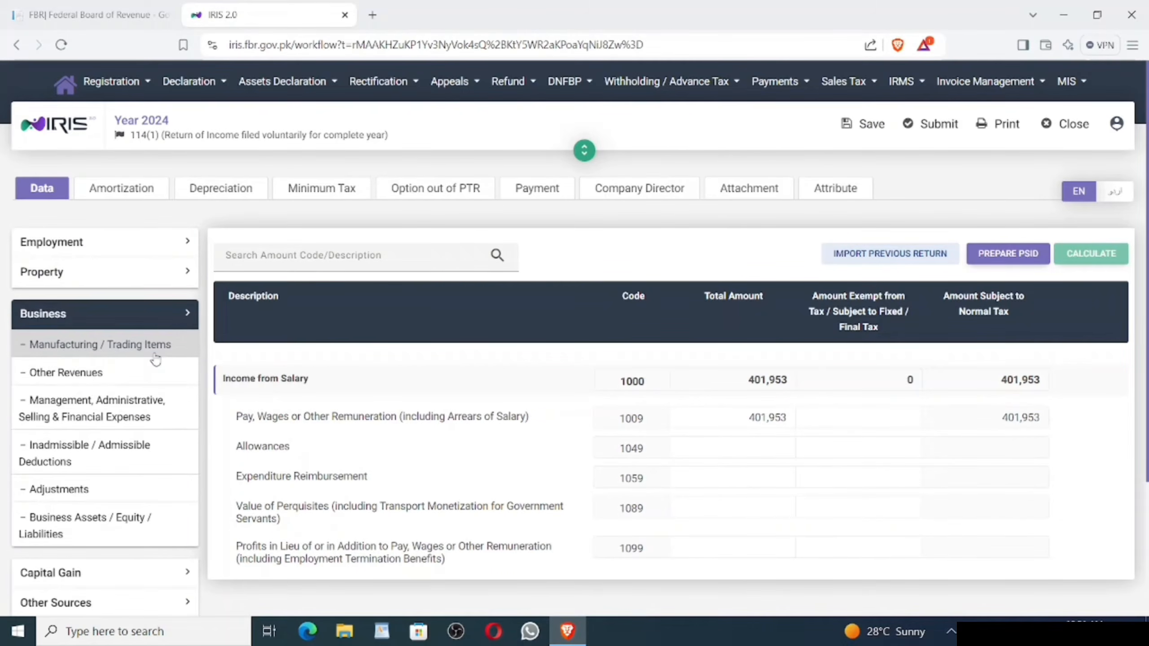
left_click(153, 372)
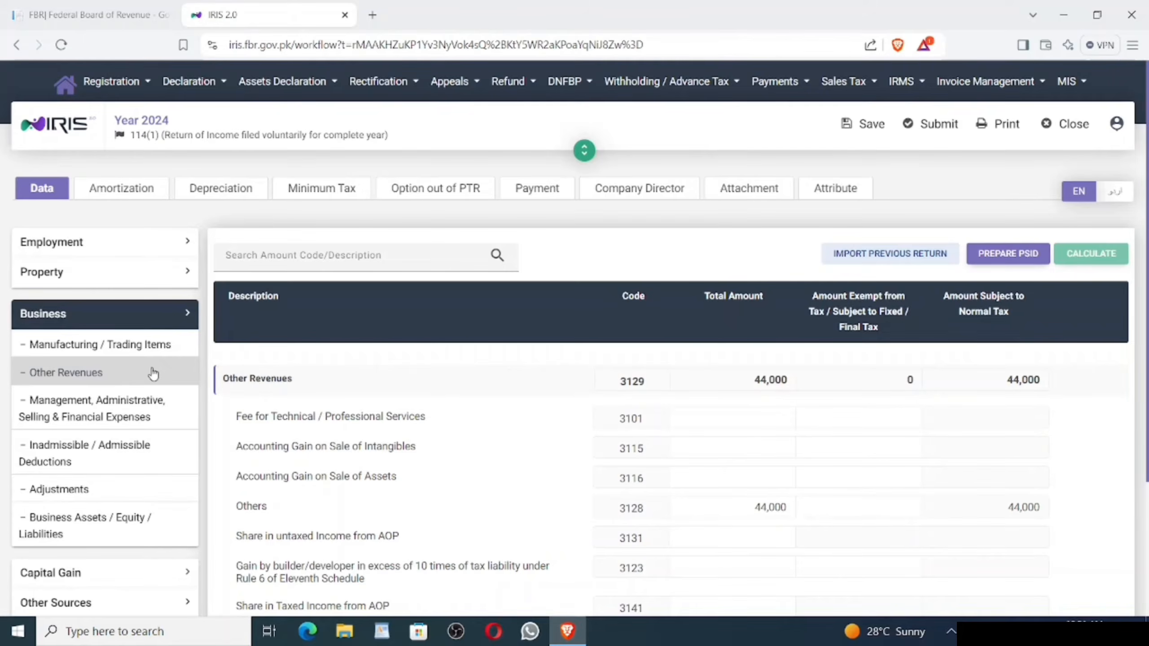
scroll(154, 372, "down", 2)
left_click(746, 411)
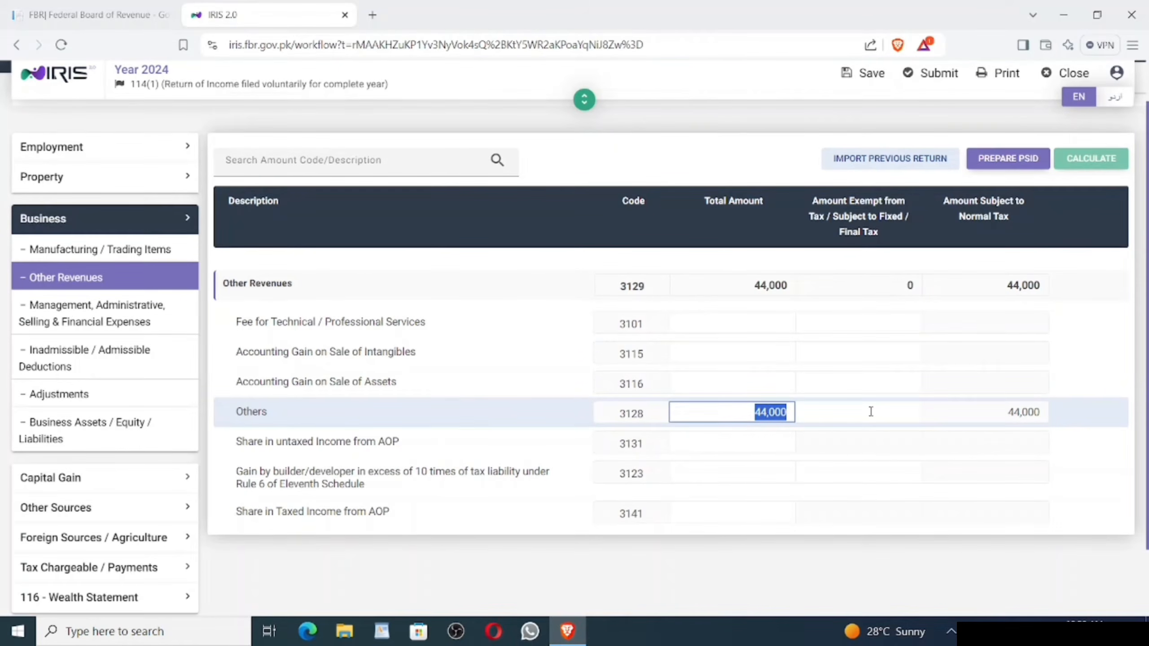
key("BackSpace")
left_click(1091, 158)
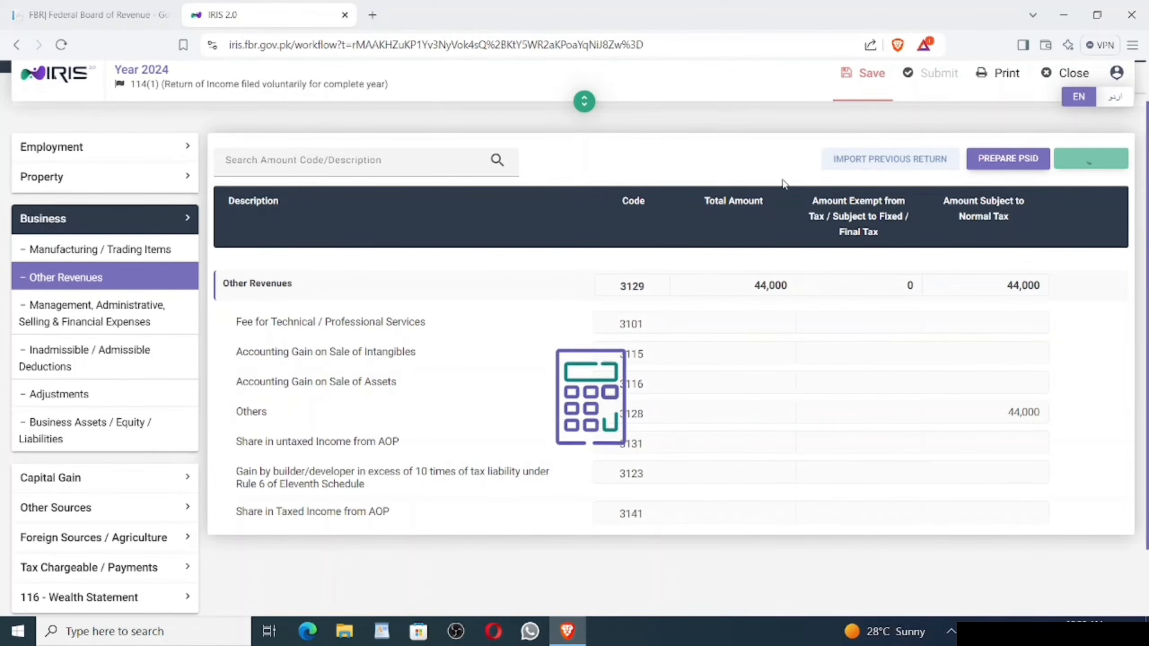
scroll(785, 183, "up", 2)
left_click(864, 128)
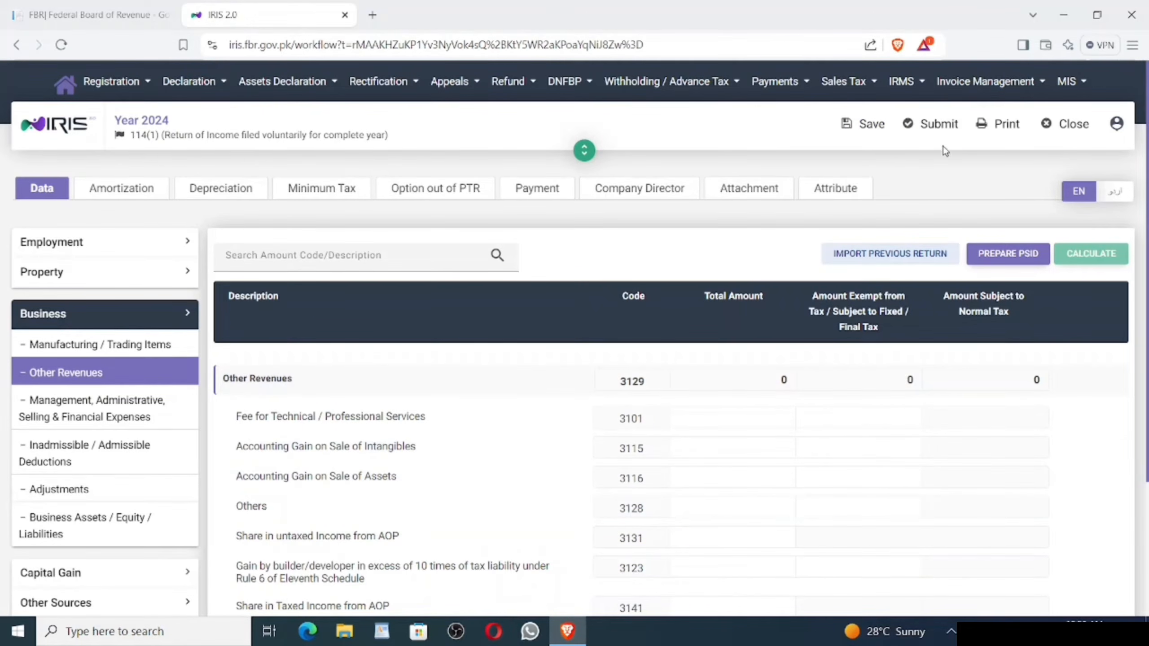
Step: Try to submit the return with no Other Revenues declared, and read the validation response alongside the Other Revenues rows
left_click(940, 131)
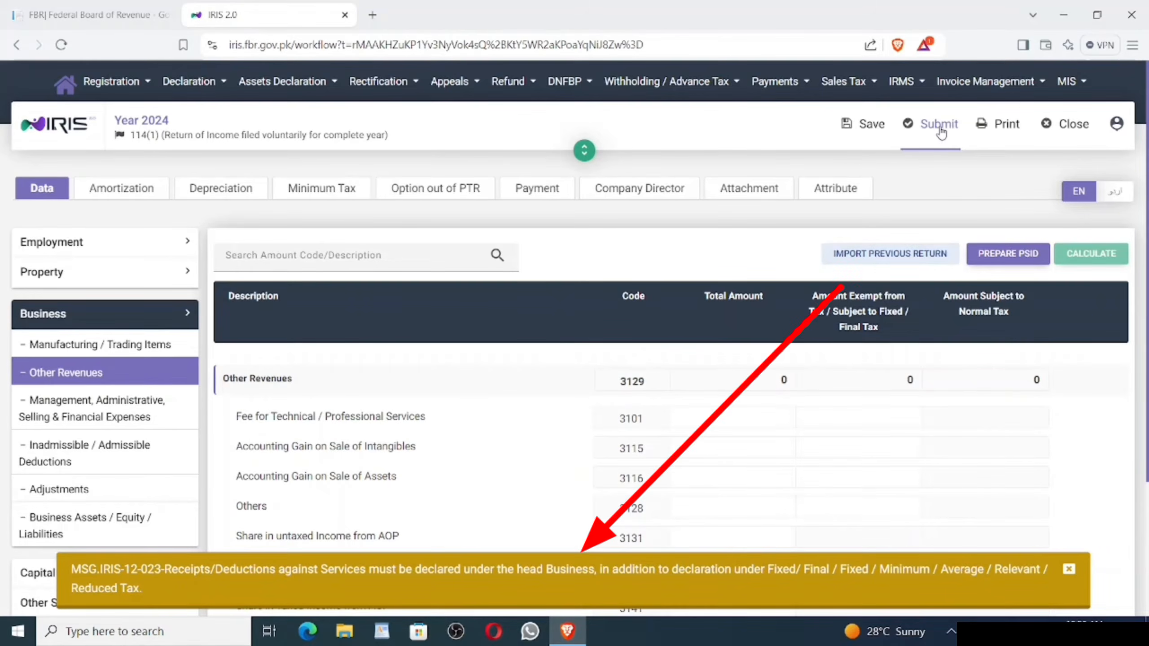
scroll(714, 435, "up", 5)
scroll(705, 416, "down", 4)
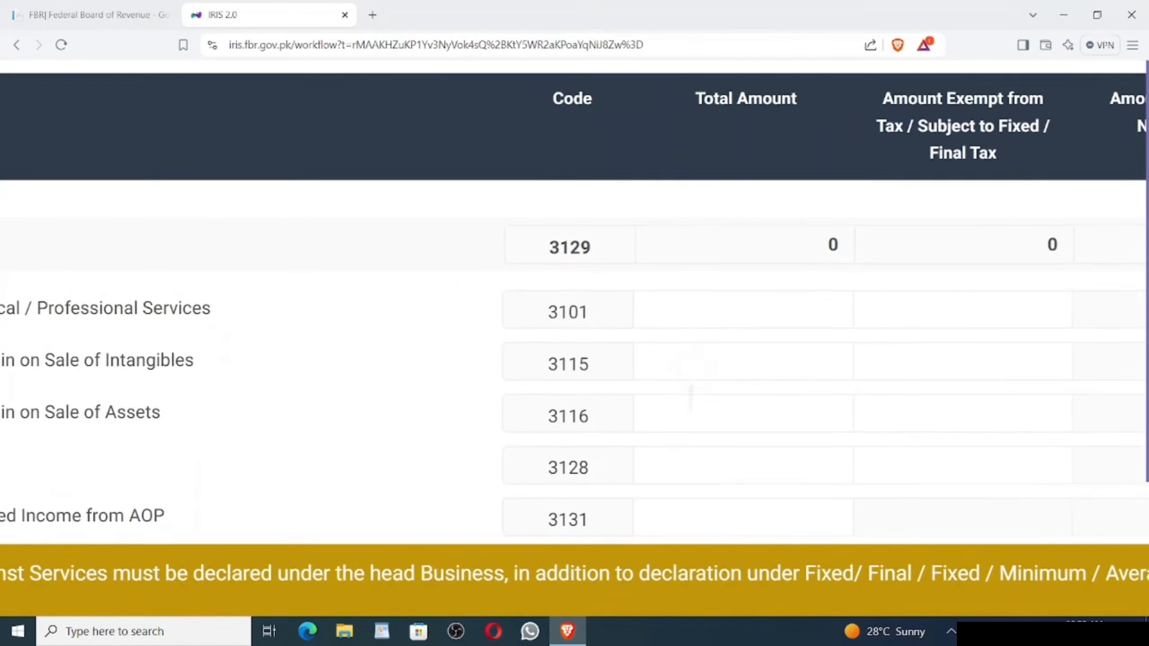
scroll(670, 362, "down", 2)
scroll(633, 353, "down", 5)
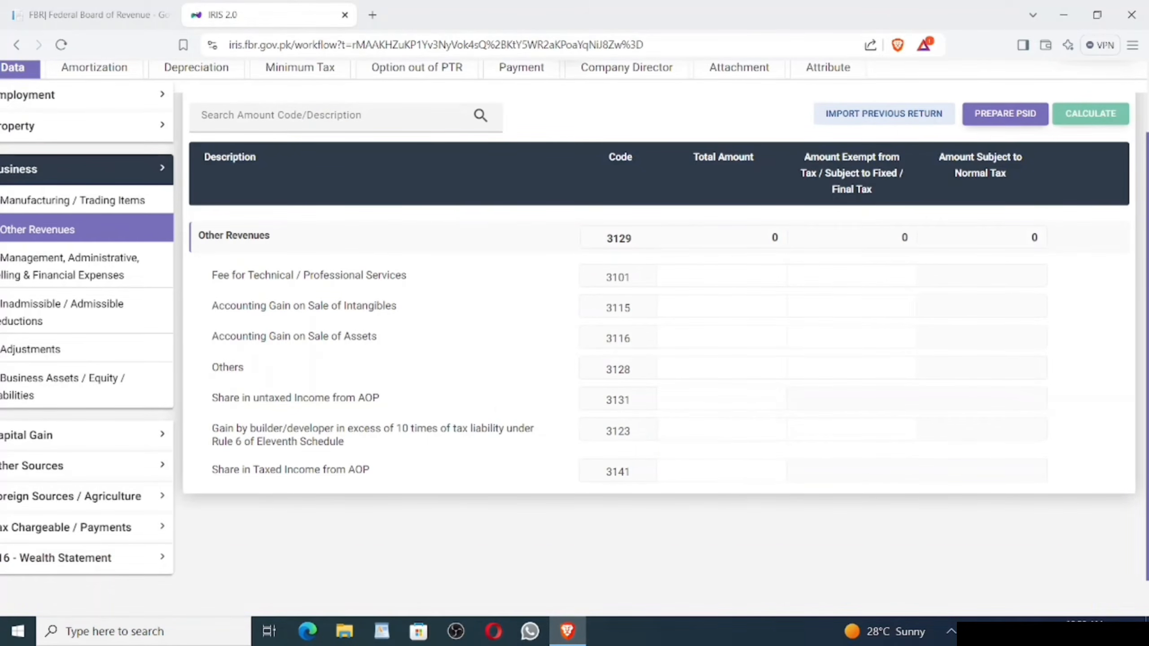
scroll(633, 344, "up", 2)
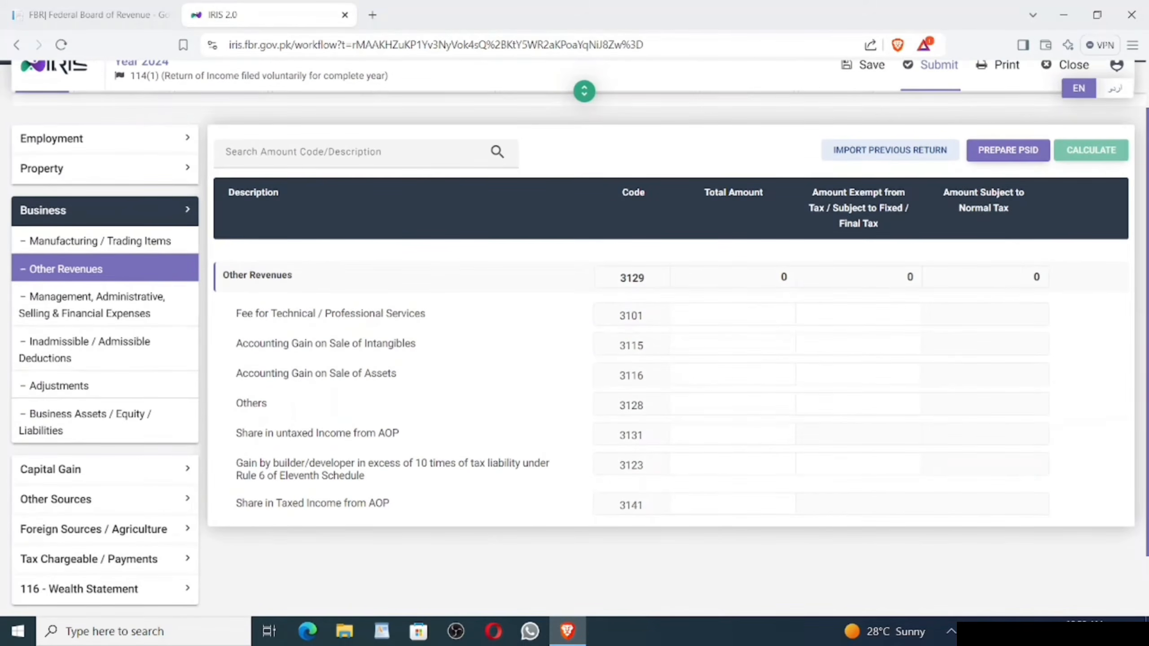
scroll(633, 344, "up", 2)
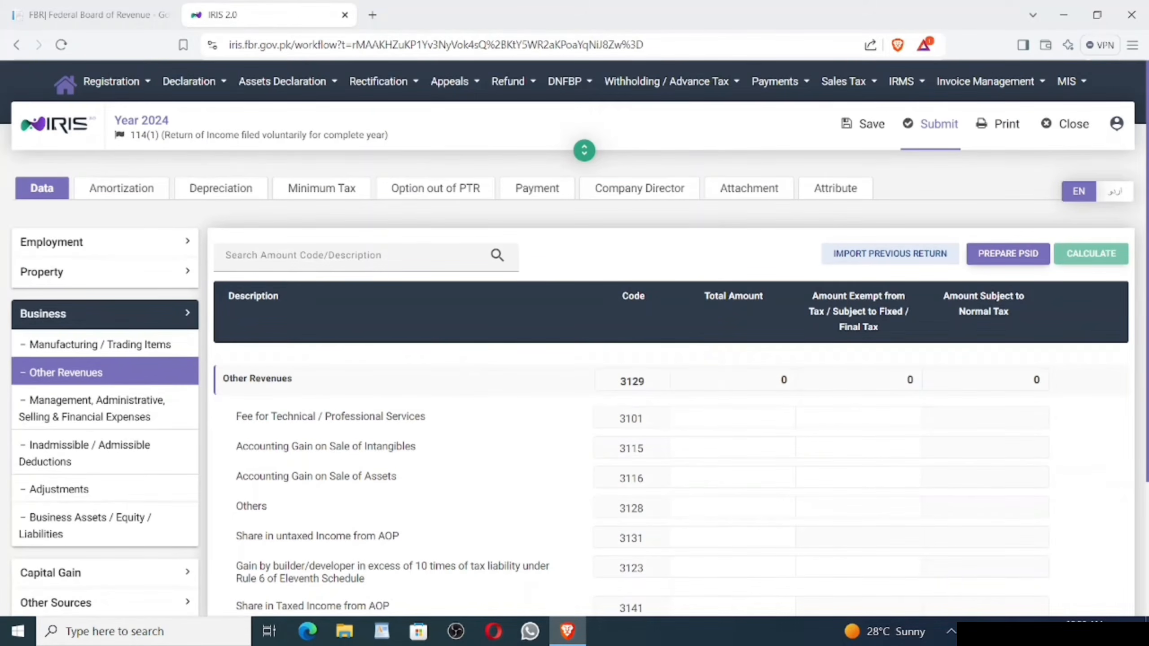
left_click(935, 125)
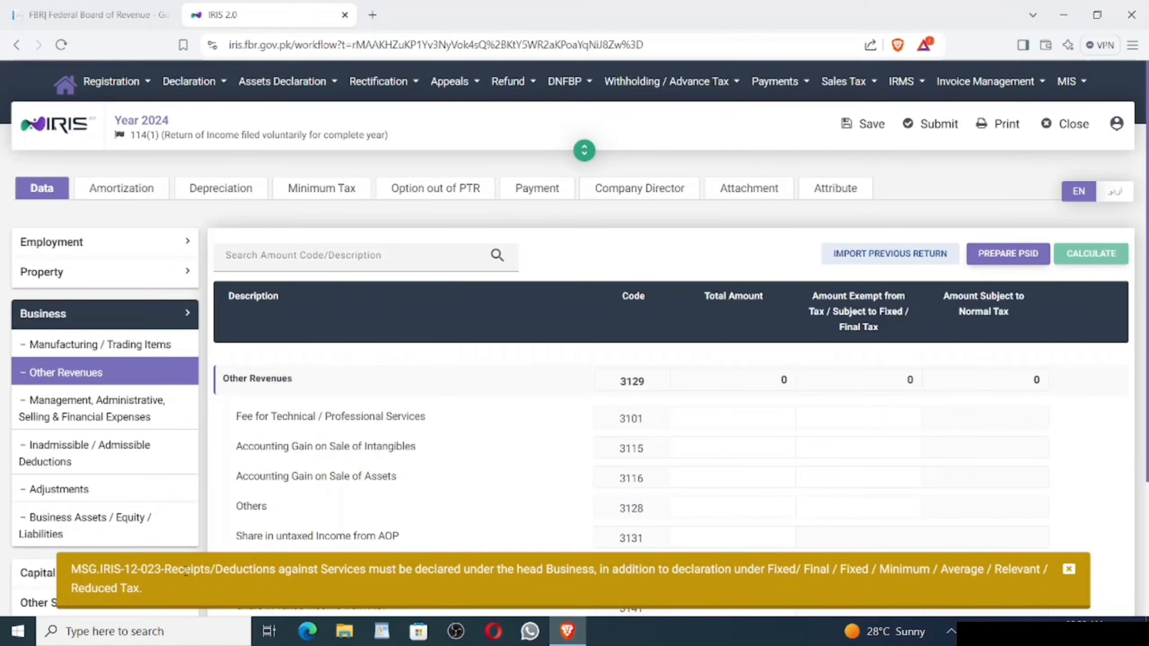
Step: Retry submitting the return and read the full message about declaring receipts against services under Business
left_click(922, 116)
left_click_drag(172, 569, 1052, 558)
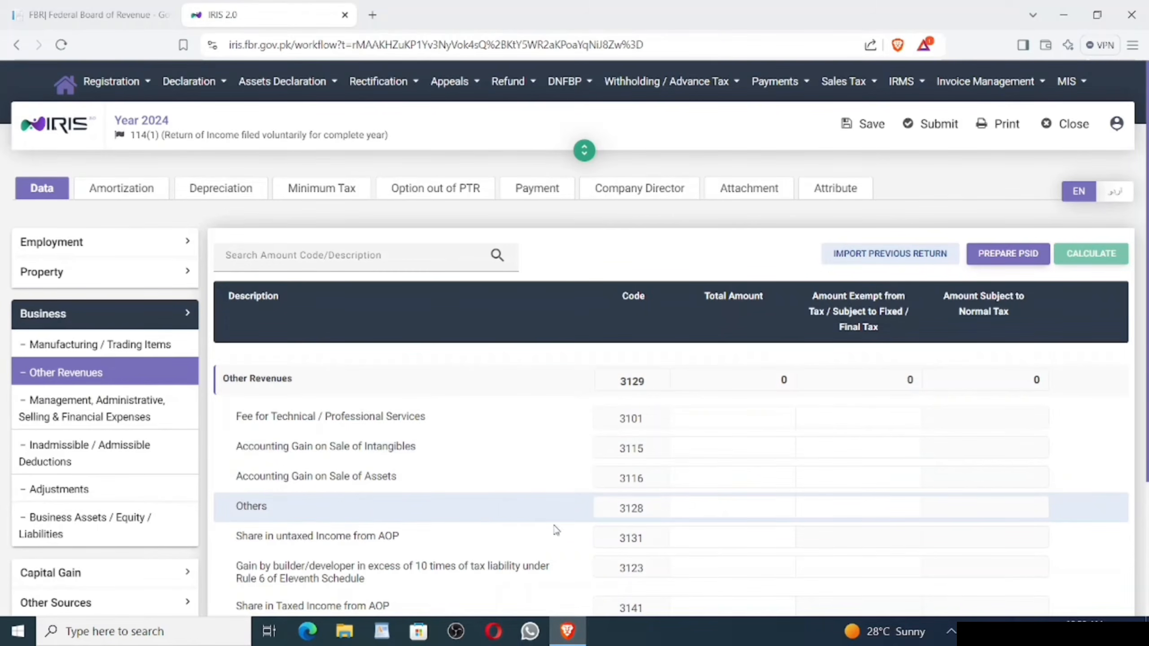
Step: Set the Others (3128) total amount in Other Revenues to 44,000, recalculate and save the return, and try to submit it
left_click(751, 499)
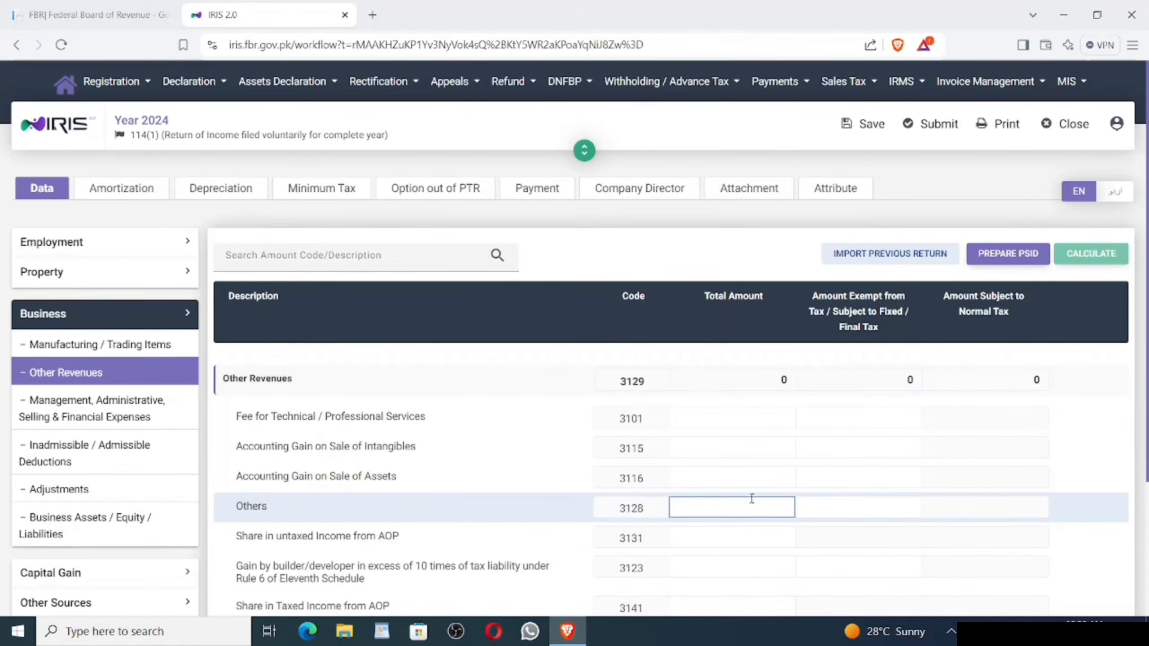
type("440000")
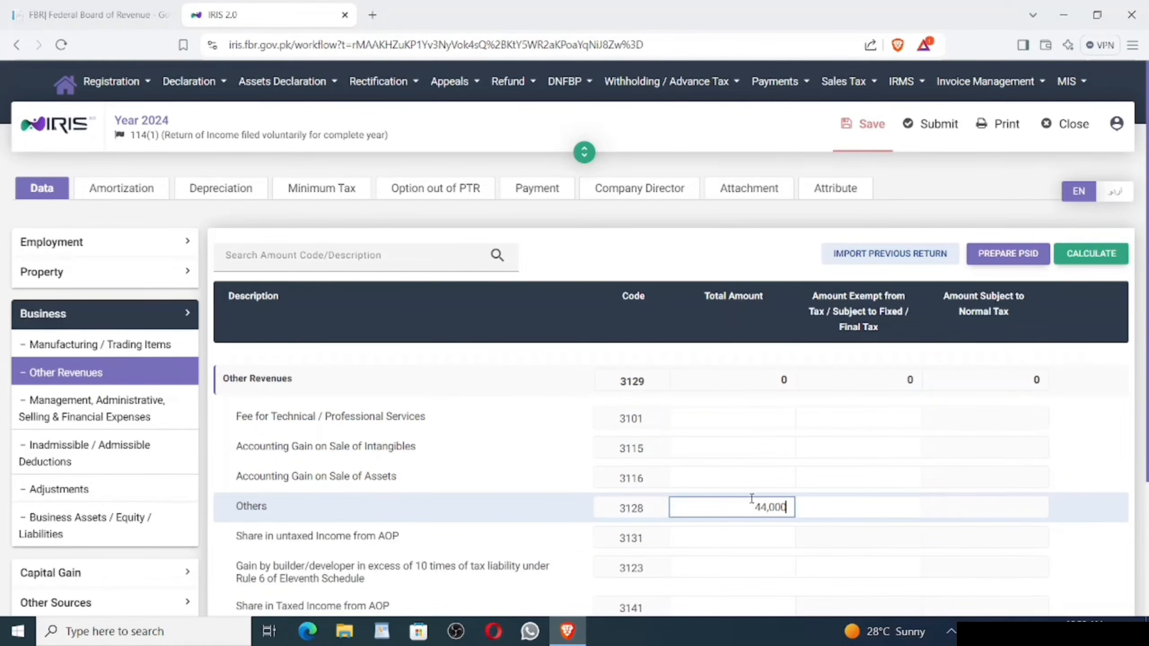
left_click(1099, 265)
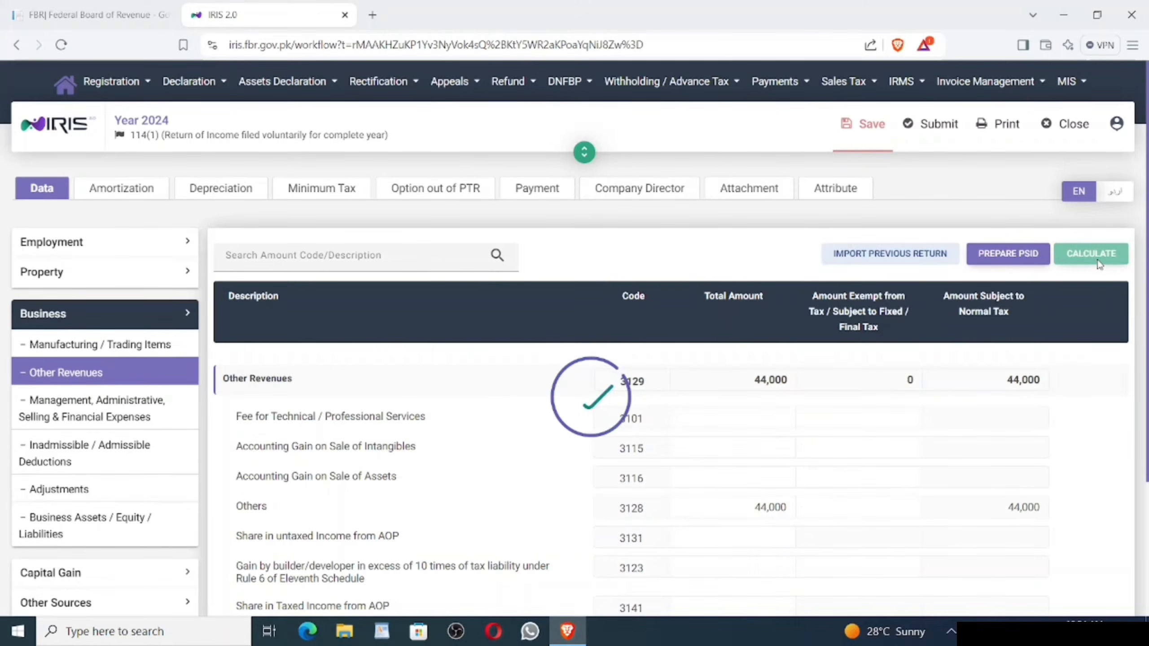
left_click(870, 124)
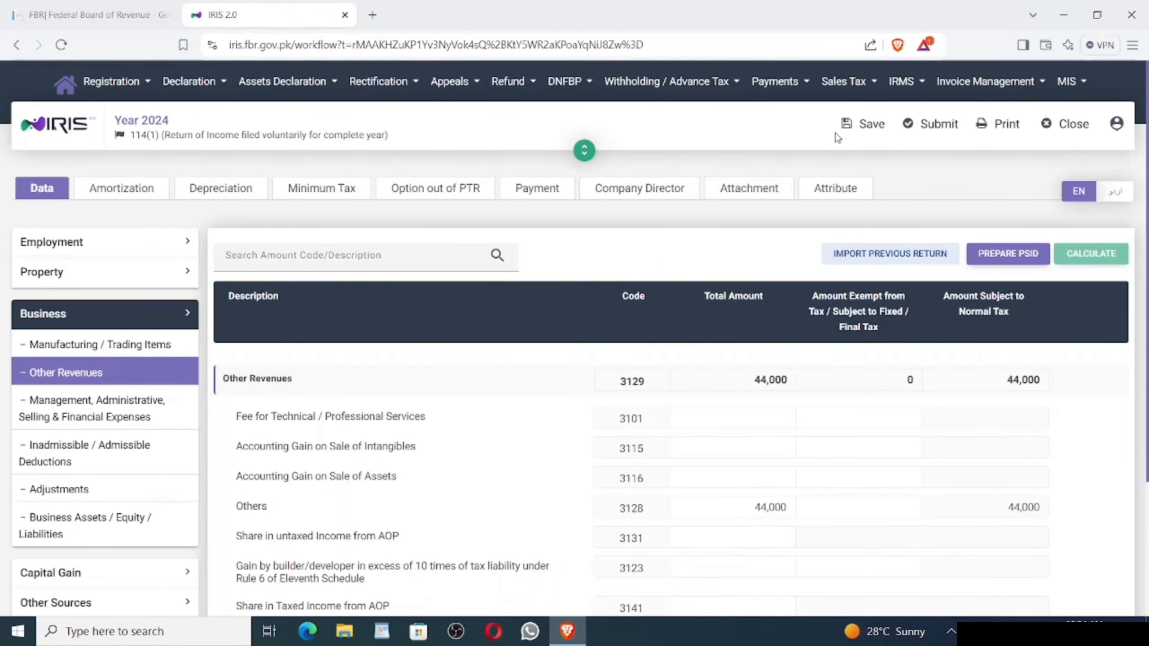
left_click(934, 125)
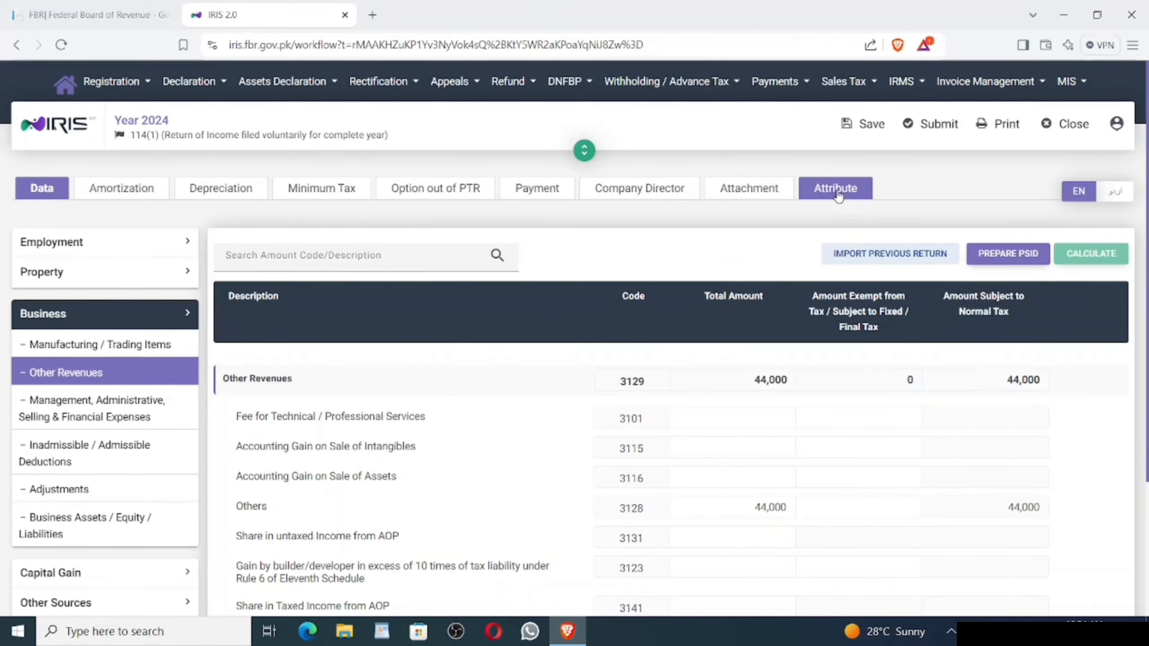
Step: Examine the available Business Sector-1 options in the return's Attributes, including the service provider and other categories
left_click(838, 190)
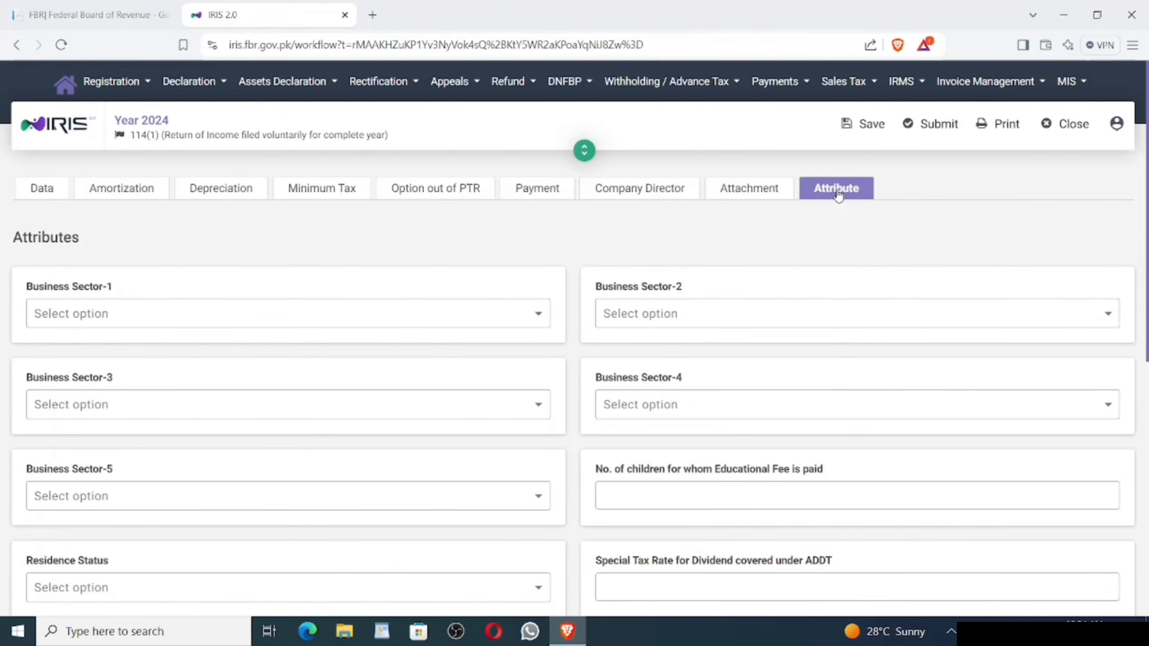
left_click(454, 317)
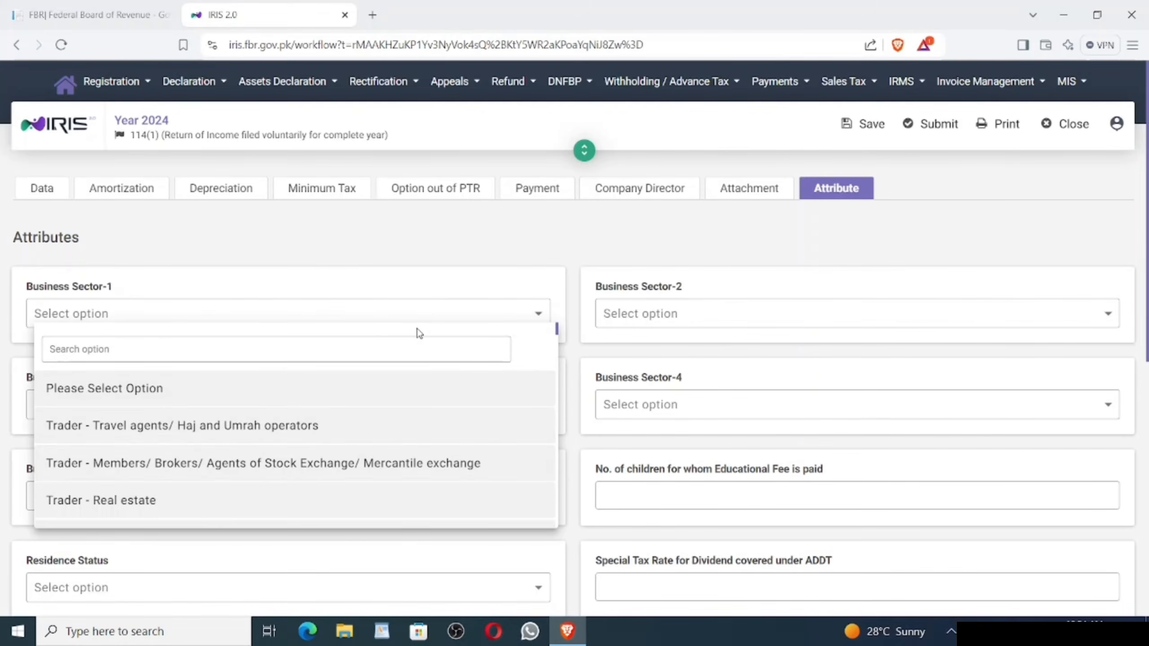
scroll(418, 332, "down", 5)
scroll(418, 334, "down", 15)
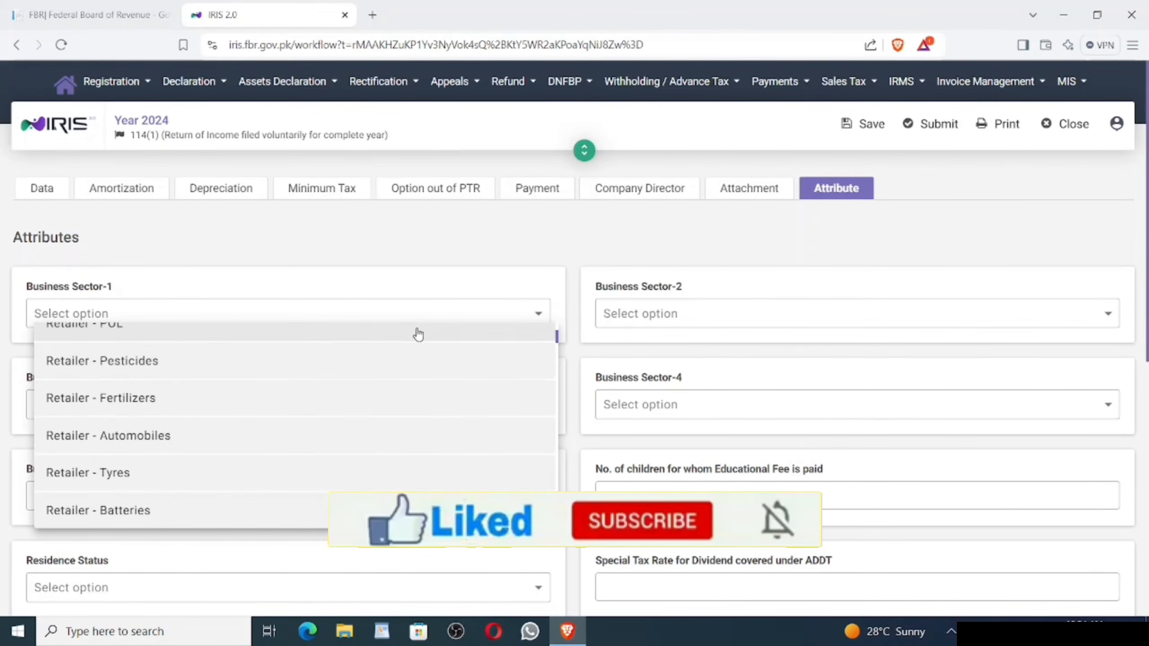
scroll(418, 334, "down", 15)
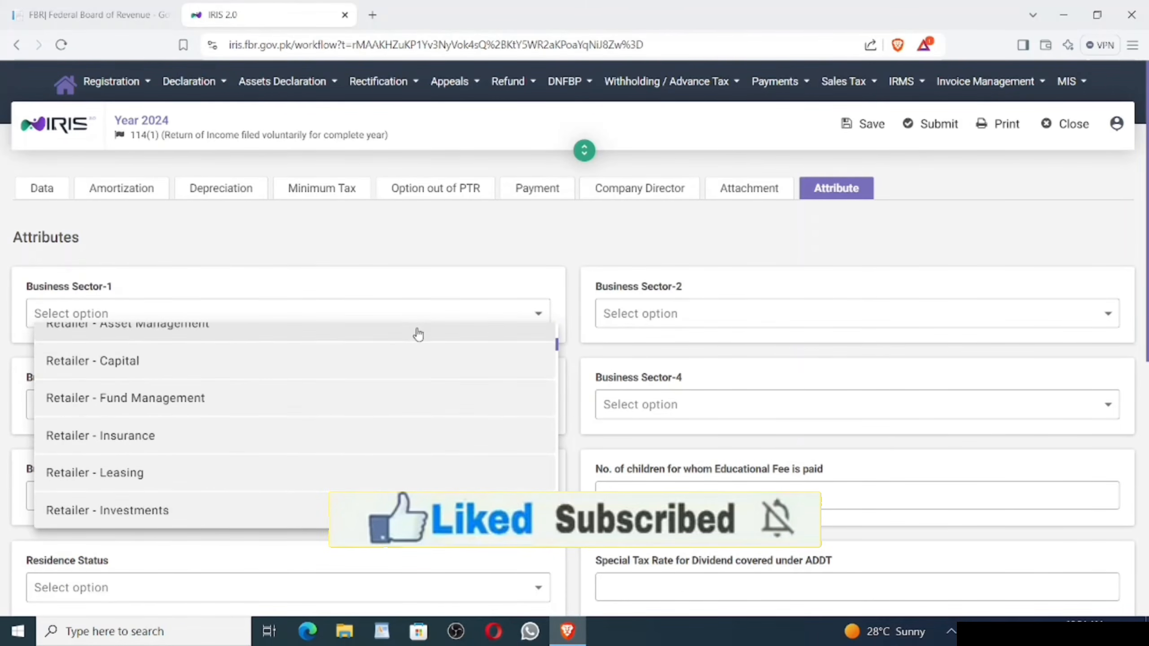
scroll(418, 334, "down", 20)
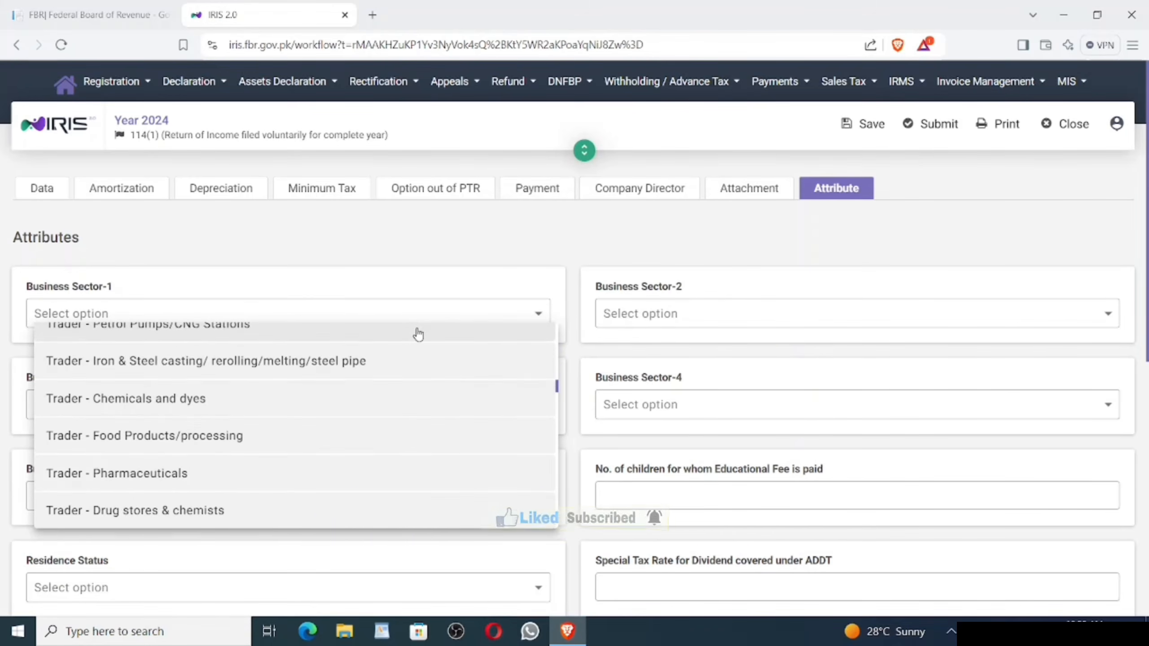
scroll(417, 334, "down", 20)
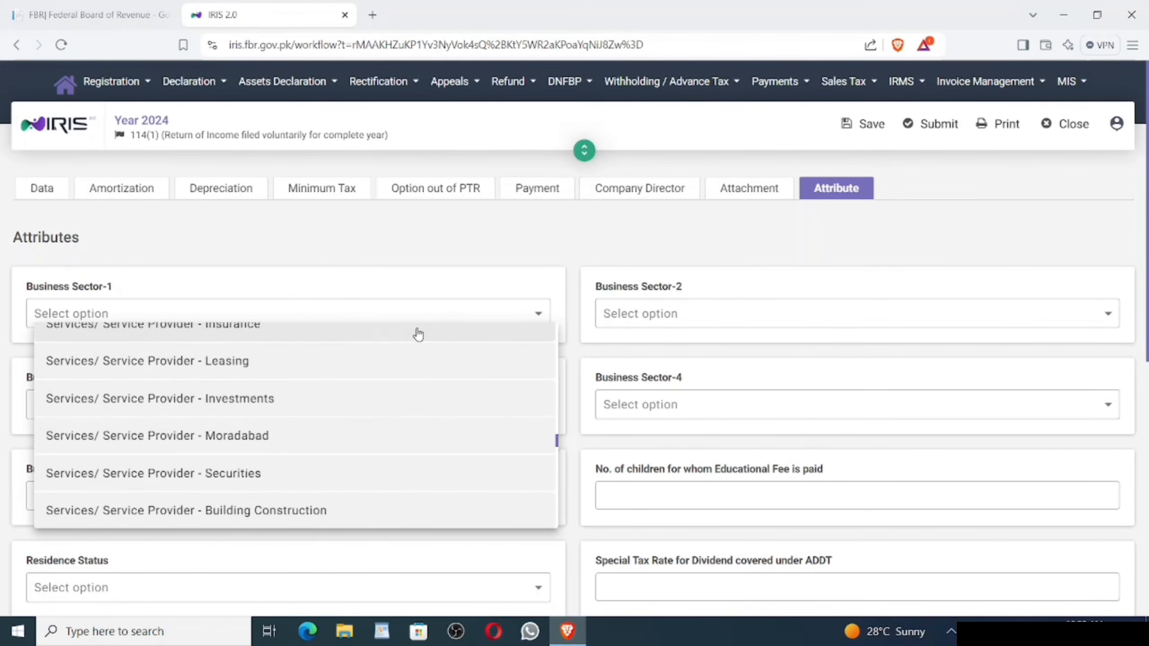
scroll(418, 334, "down", 20)
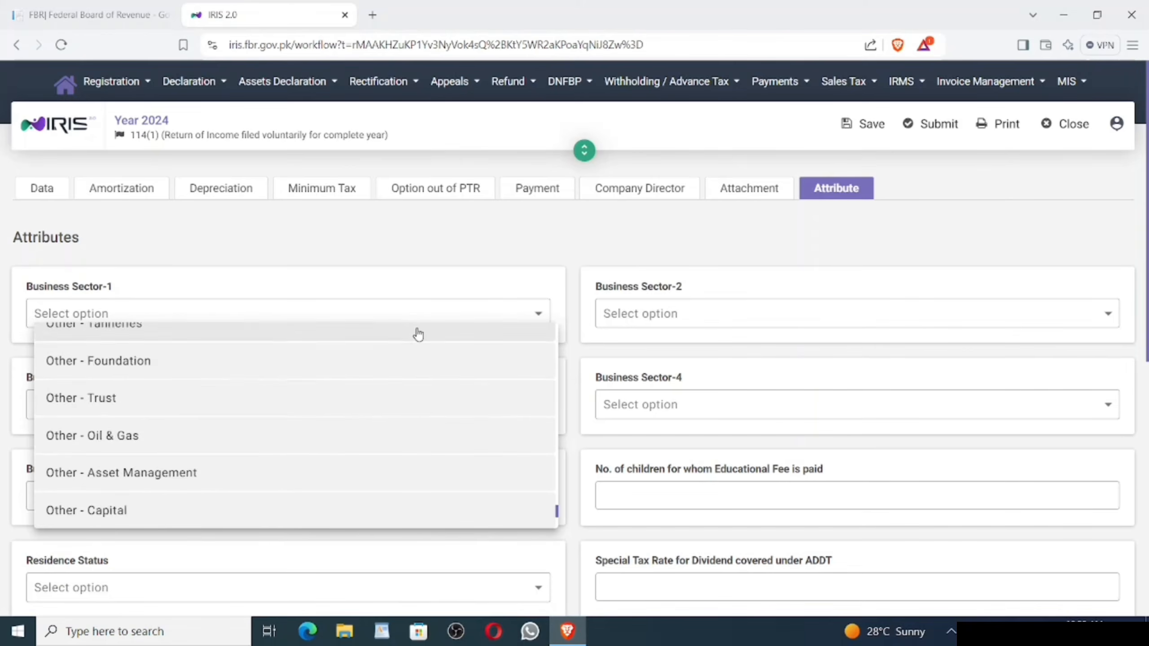
left_click(237, 258)
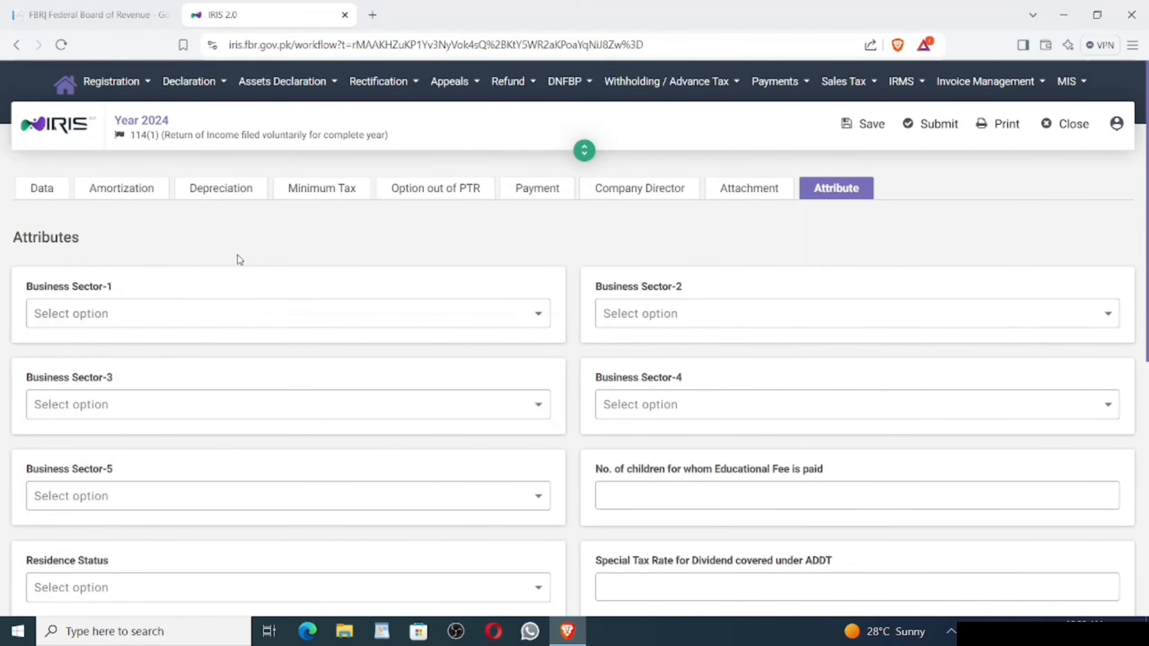
Step: Search the Business Sector-1 options for "other", set the sector to Other - Others, and save the return
left_click(143, 322)
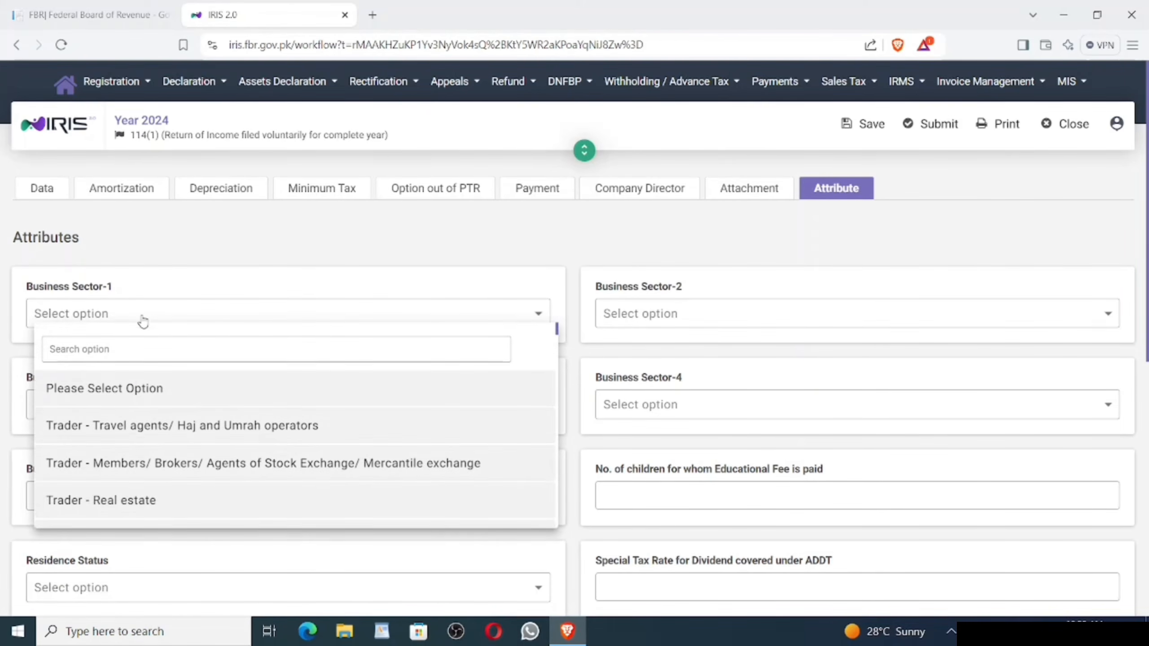
left_click(73, 351)
type("other")
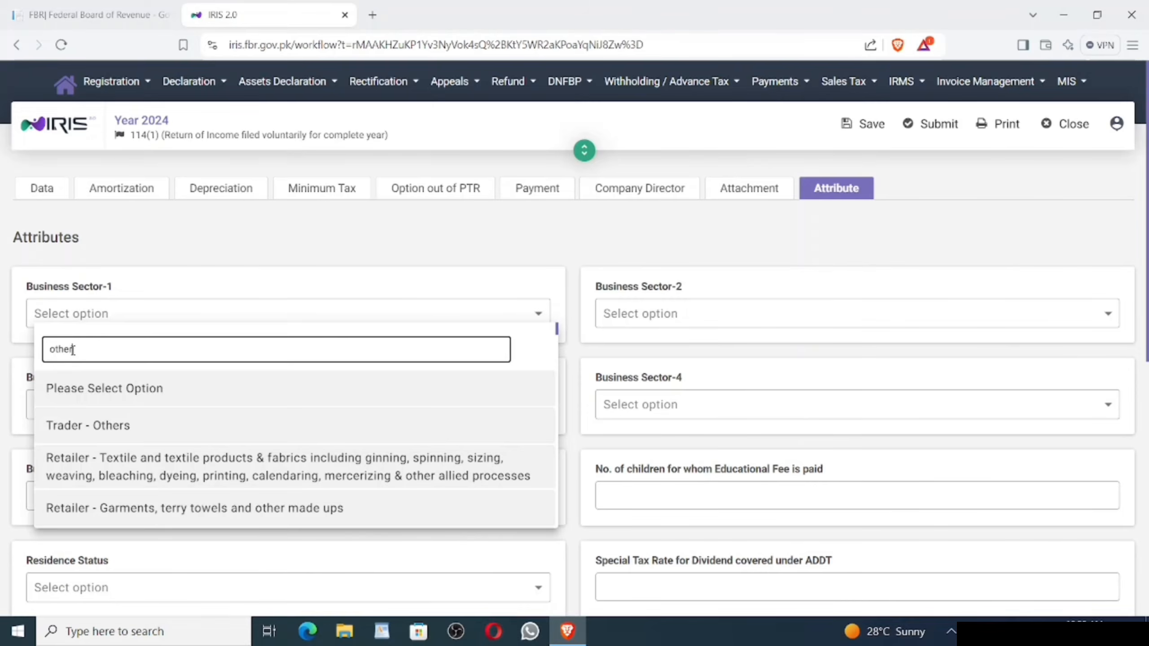
scroll(73, 351, "down", 6)
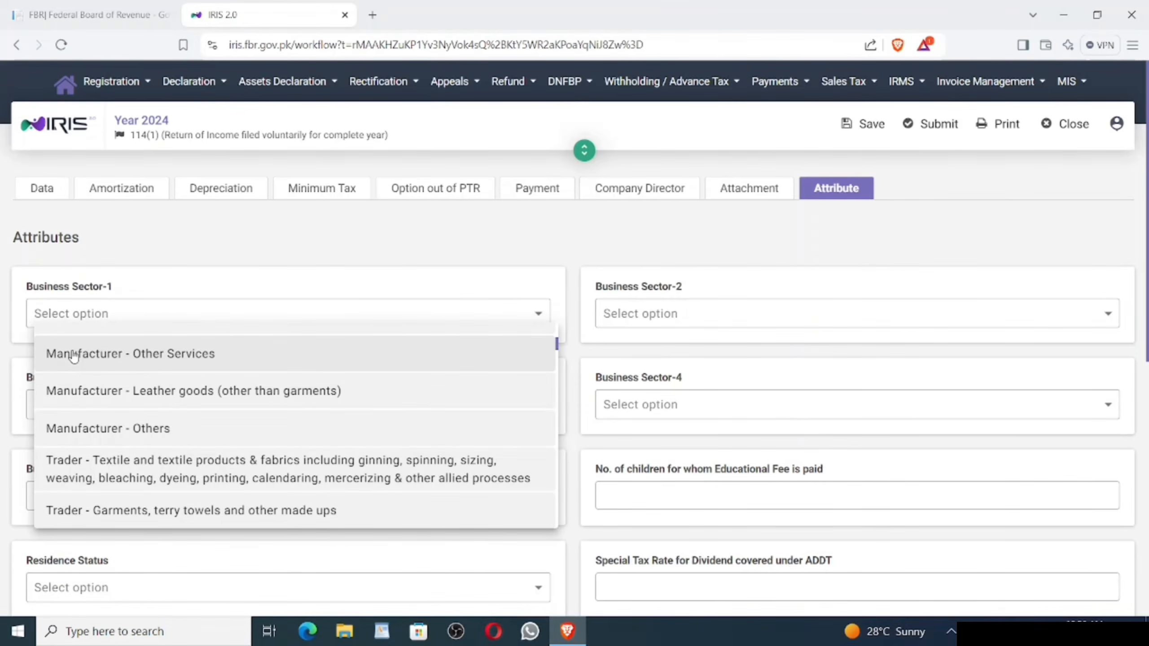
scroll(73, 357, "down", 8)
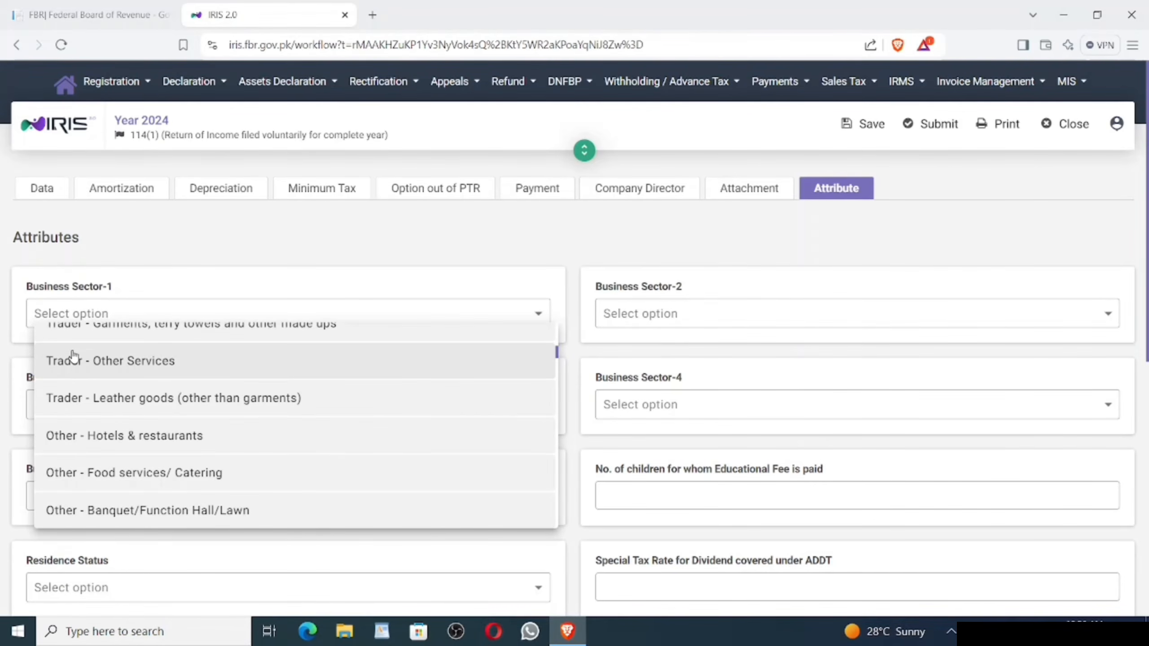
scroll(74, 357, "down", 5)
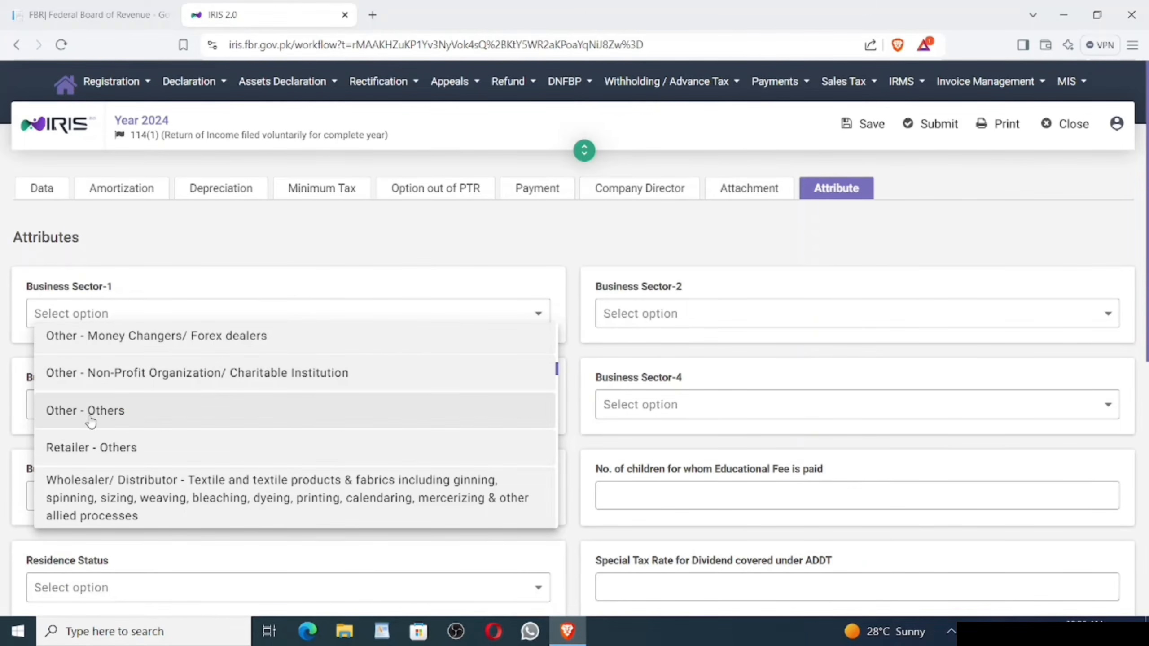
left_click(141, 419)
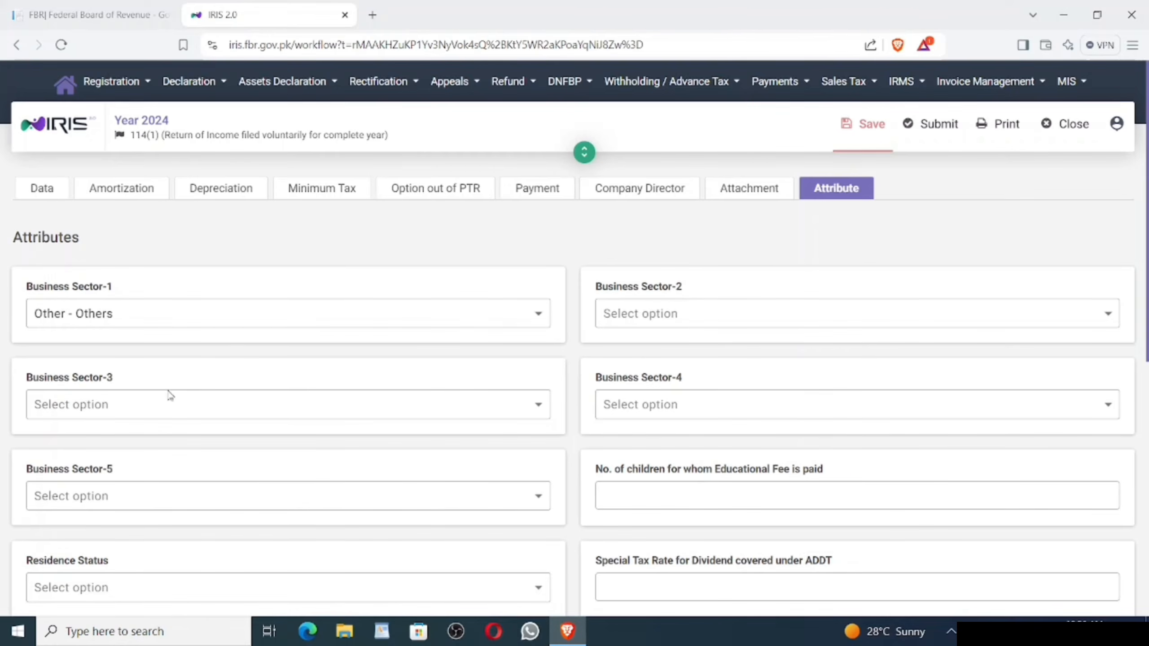
left_click(869, 132)
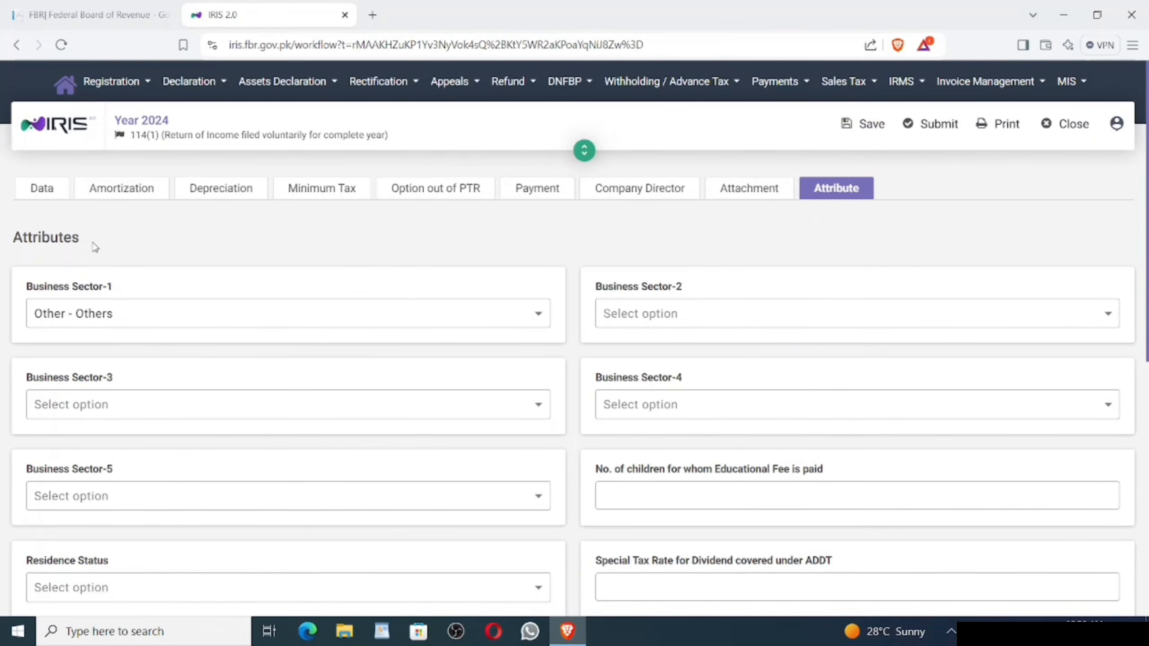
left_click_drag(115, 314, 28, 312)
left_click(230, 228)
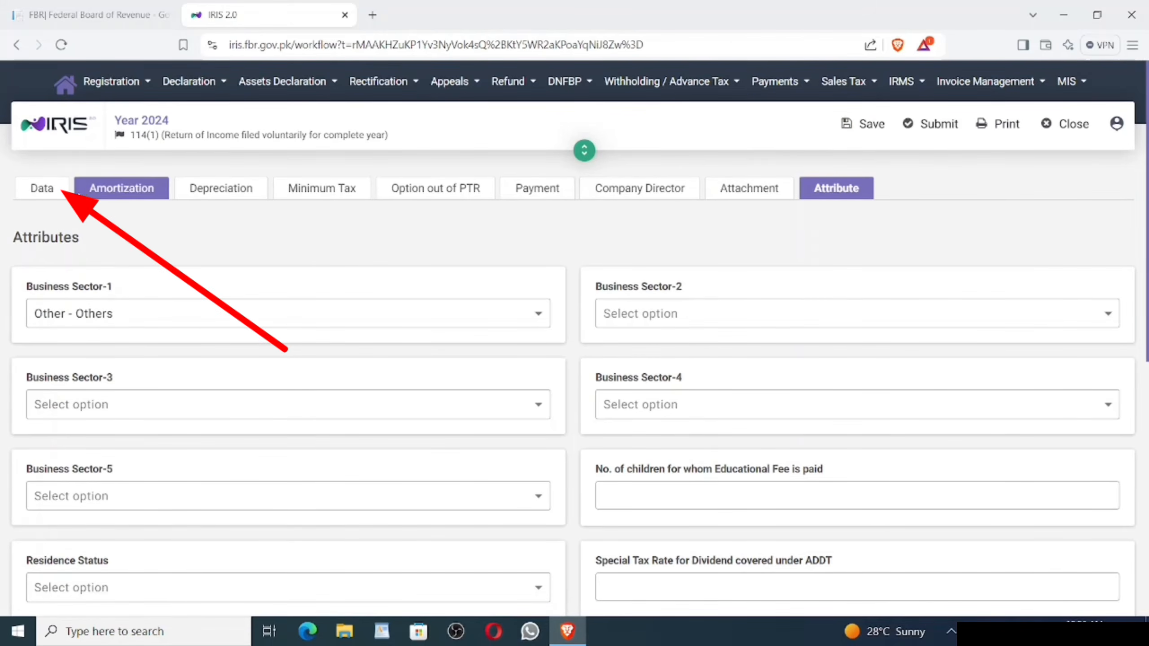
Step: Check the Unreconciled Amount under Reconciliation of Net Assets in the 116 - Wealth Statement data
left_click(43, 190)
left_click(97, 497)
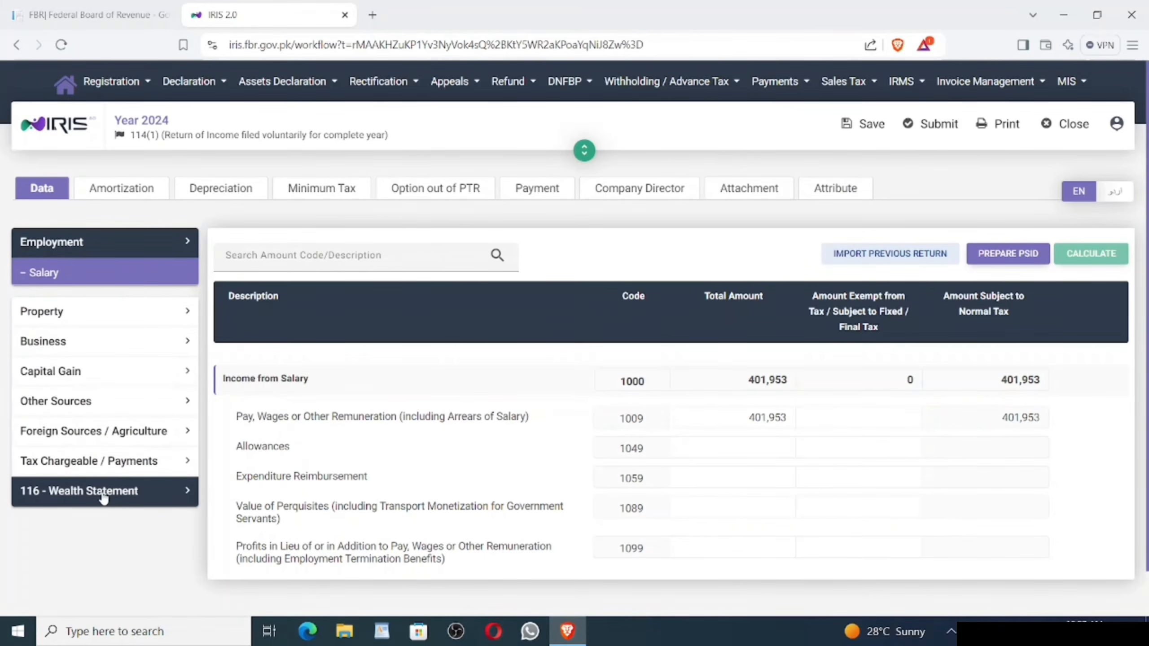
left_click(104, 549)
scroll(105, 552, "down", 8)
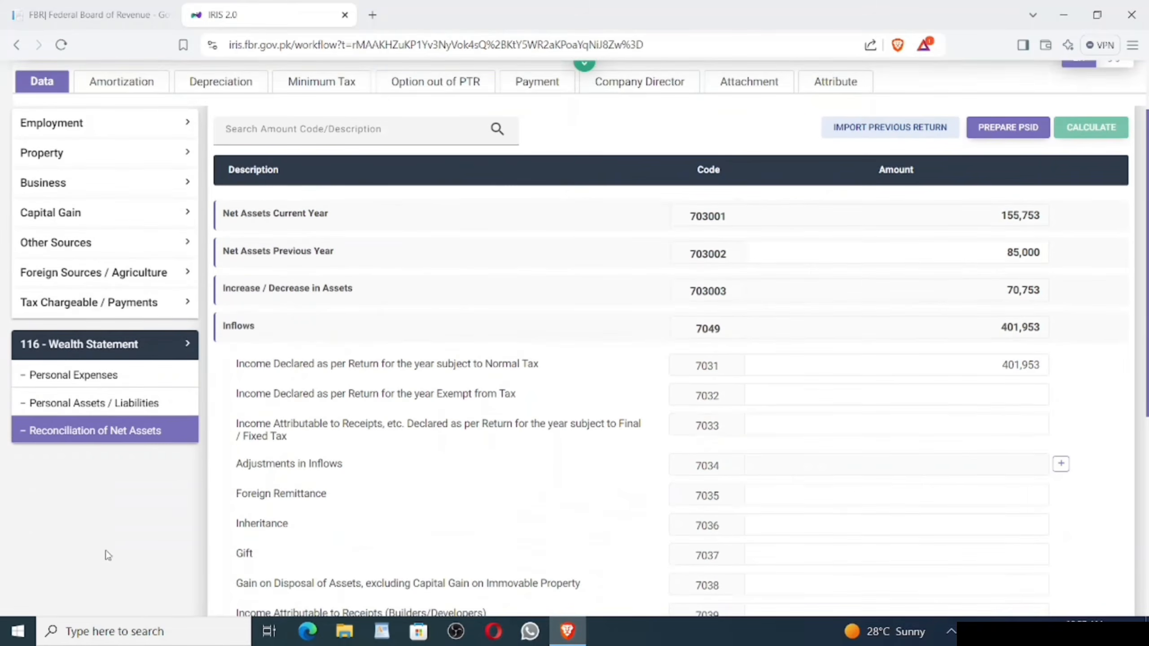
left_click_drag(318, 471, 221, 471)
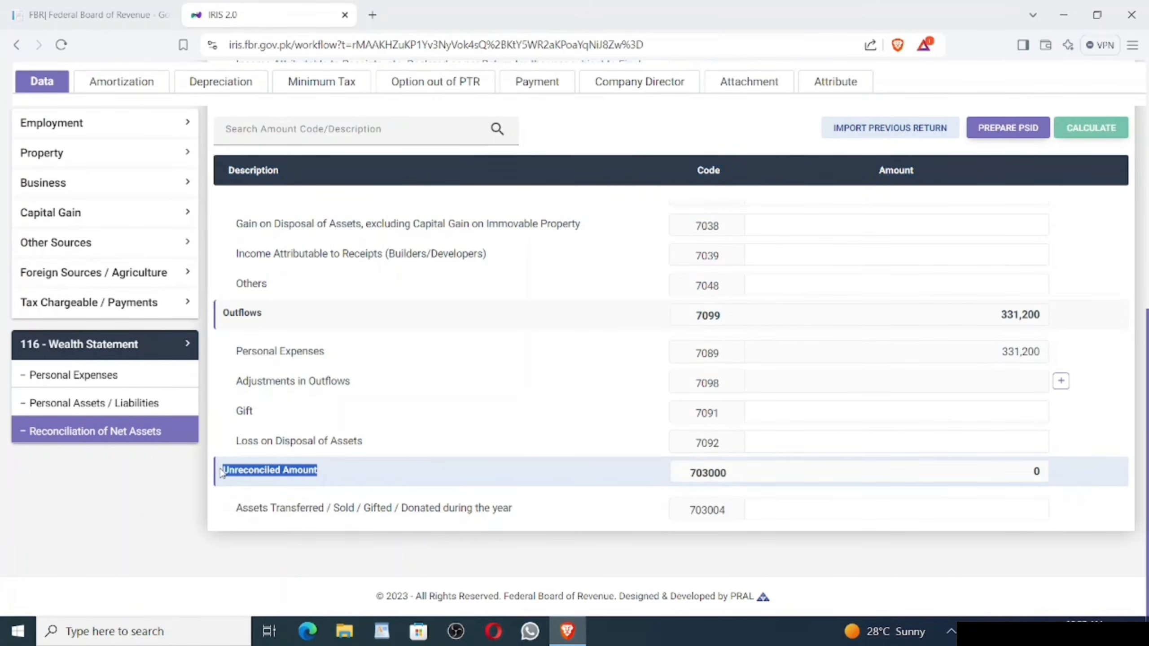
left_click_drag(1026, 471, 1086, 474)
left_click(1005, 564)
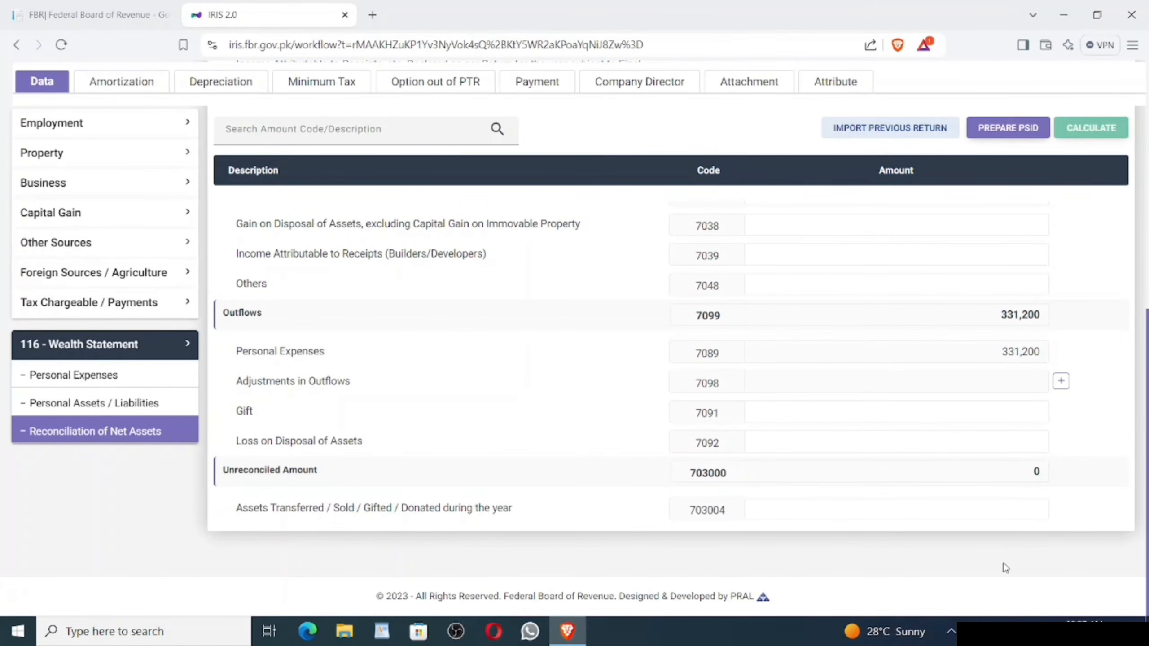
Step: Save the return, start its submission, and review the taxpayer declaration with its PIN verification
scroll(1004, 563, "up", 10)
left_click(863, 125)
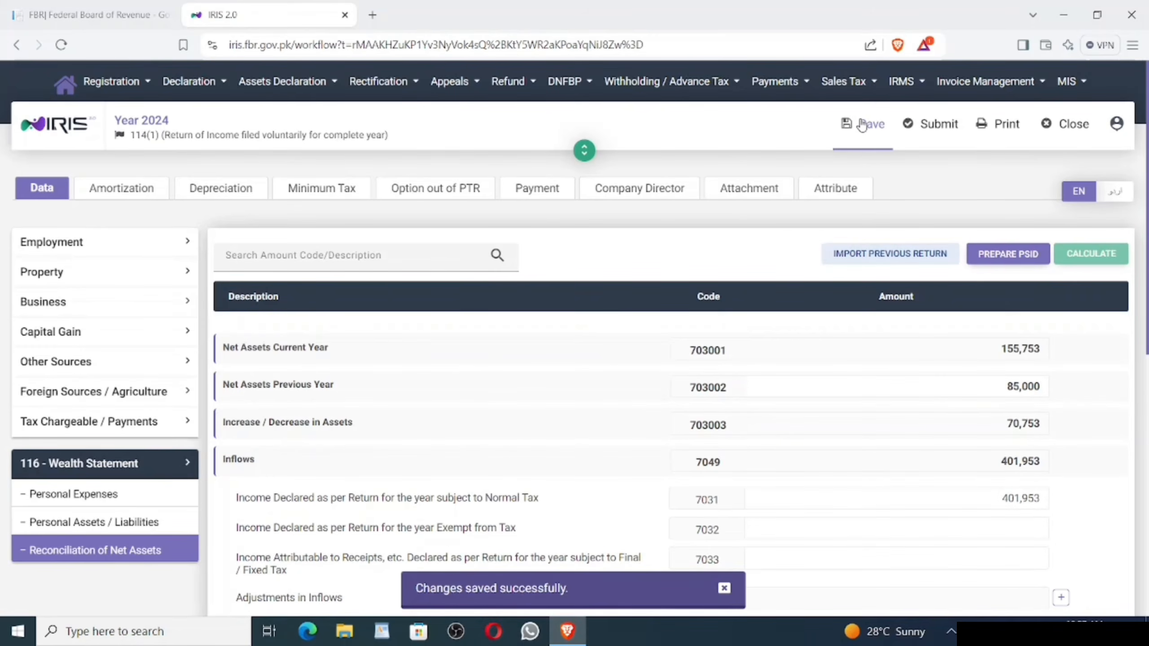
left_click(938, 125)
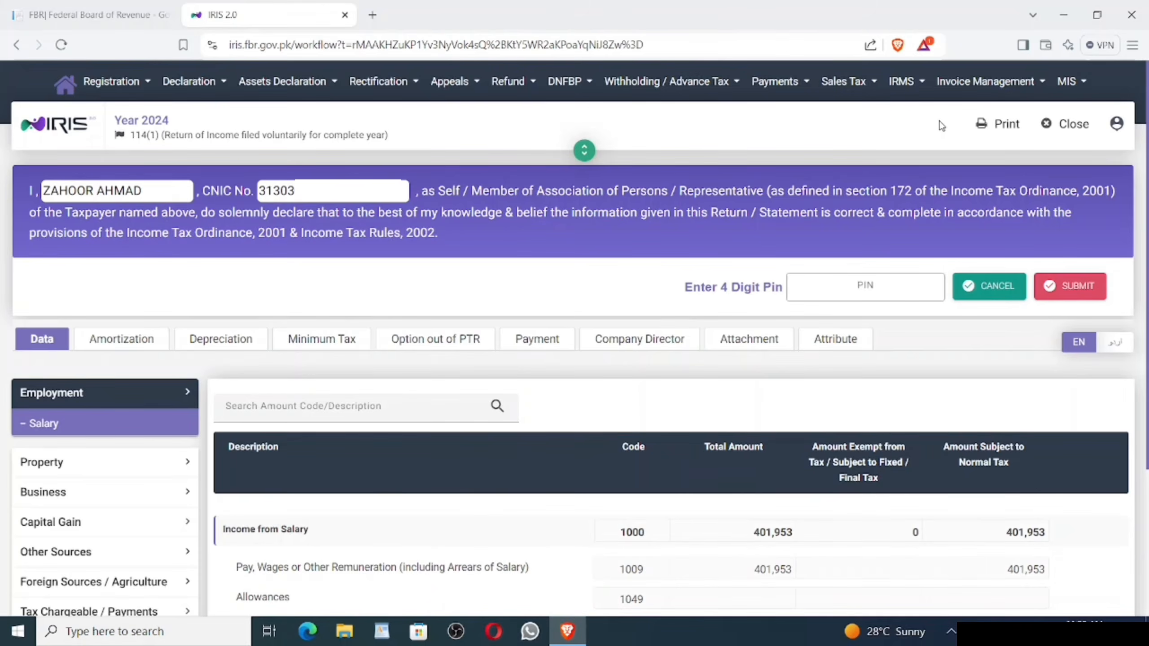
scroll(941, 125, "down", 1)
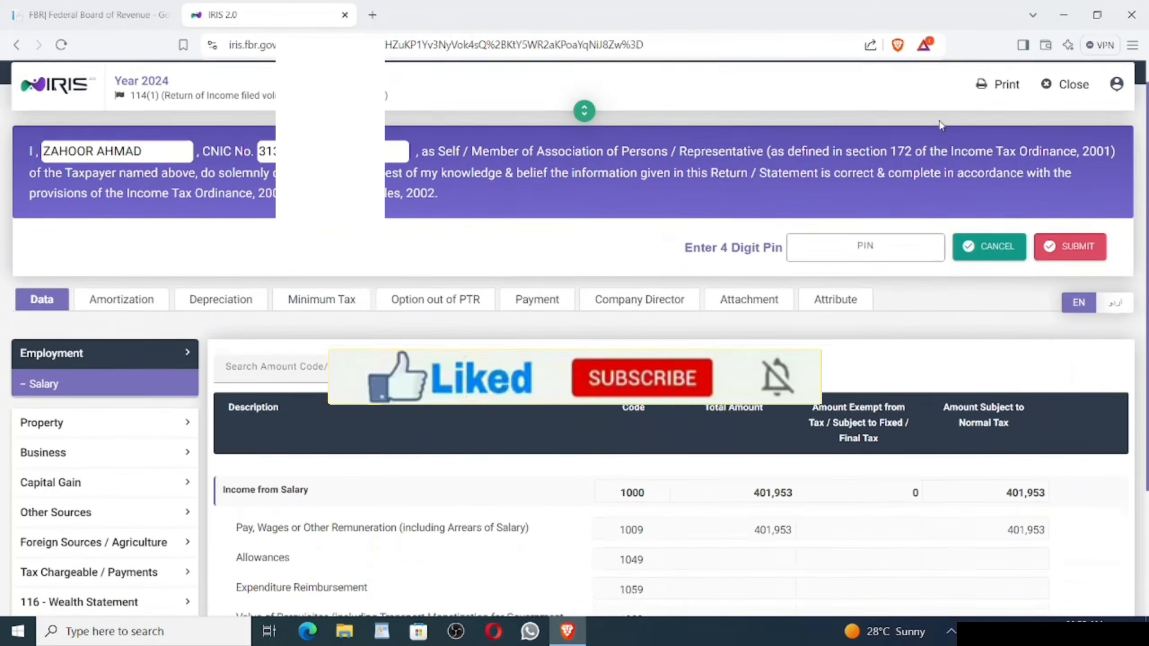
scroll(941, 125, "down", 5)
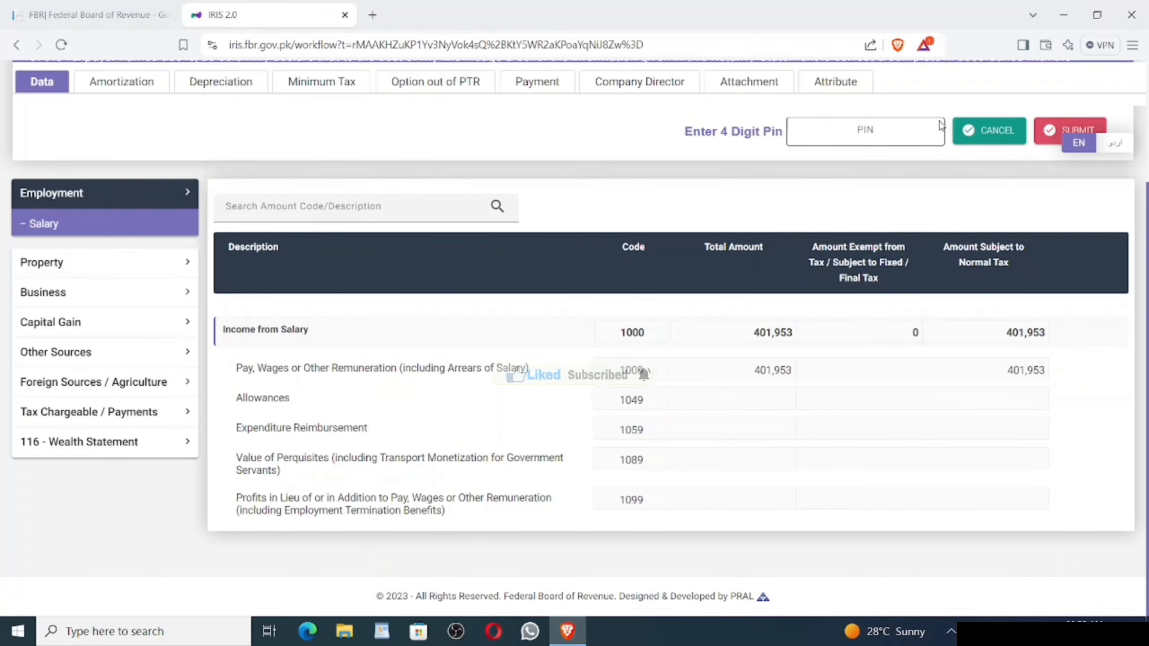
scroll(941, 126, "up", 6)
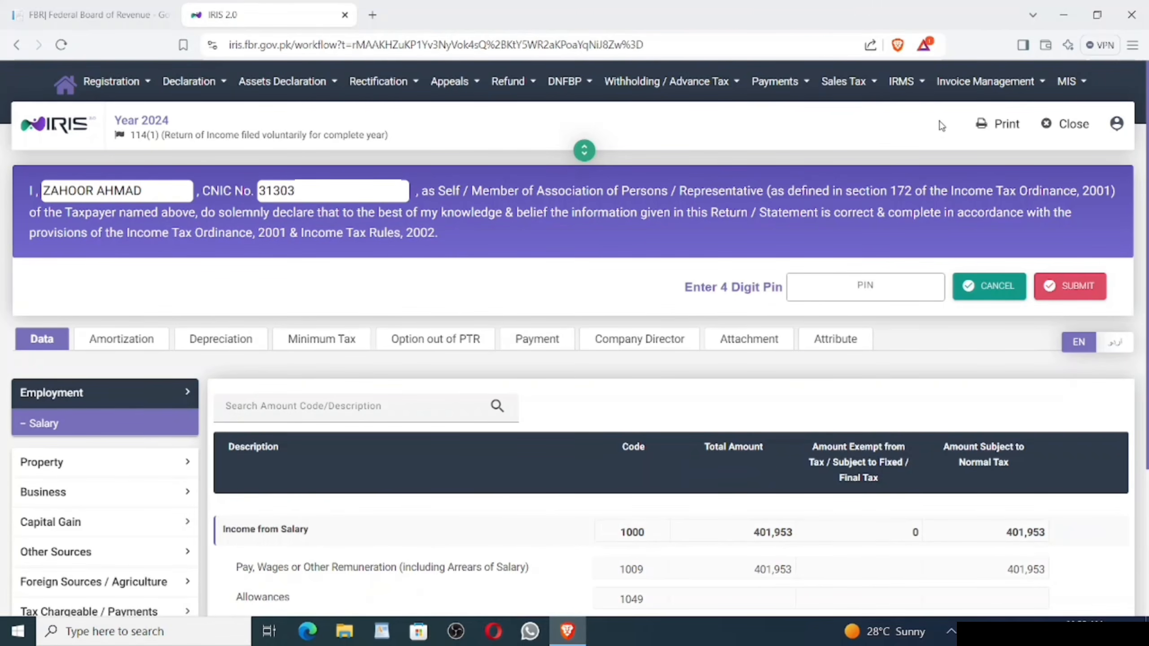
Step: Enter the taxpayer's 4-digit PIN in the declaration and submit the 2024 return
left_click(874, 285)
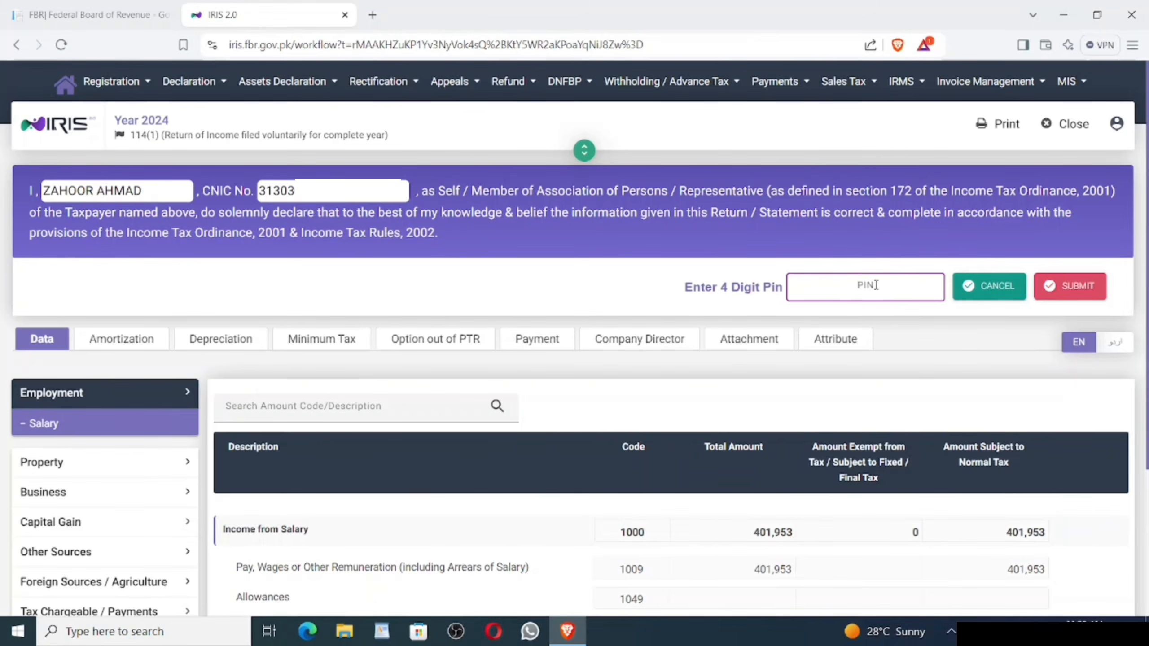
type("••••")
left_click(1078, 288)
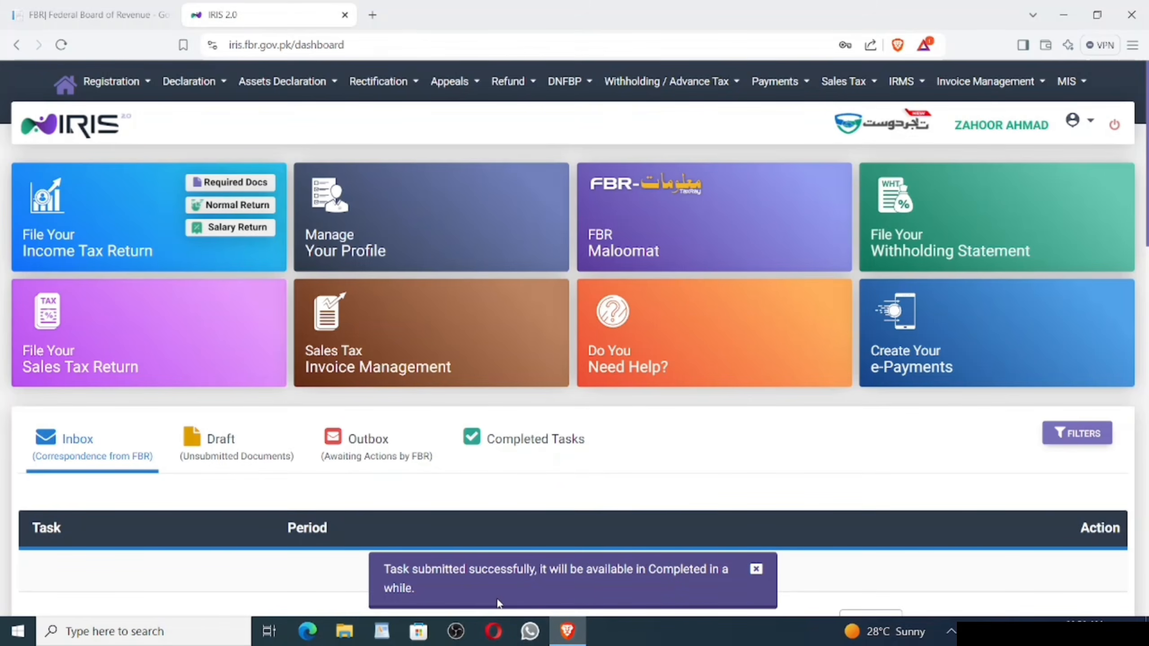
Step: Look through the Draft, Outbox and Completed Tasks lists on the dashboard for the submitted return
scroll(521, 454, "down", 4)
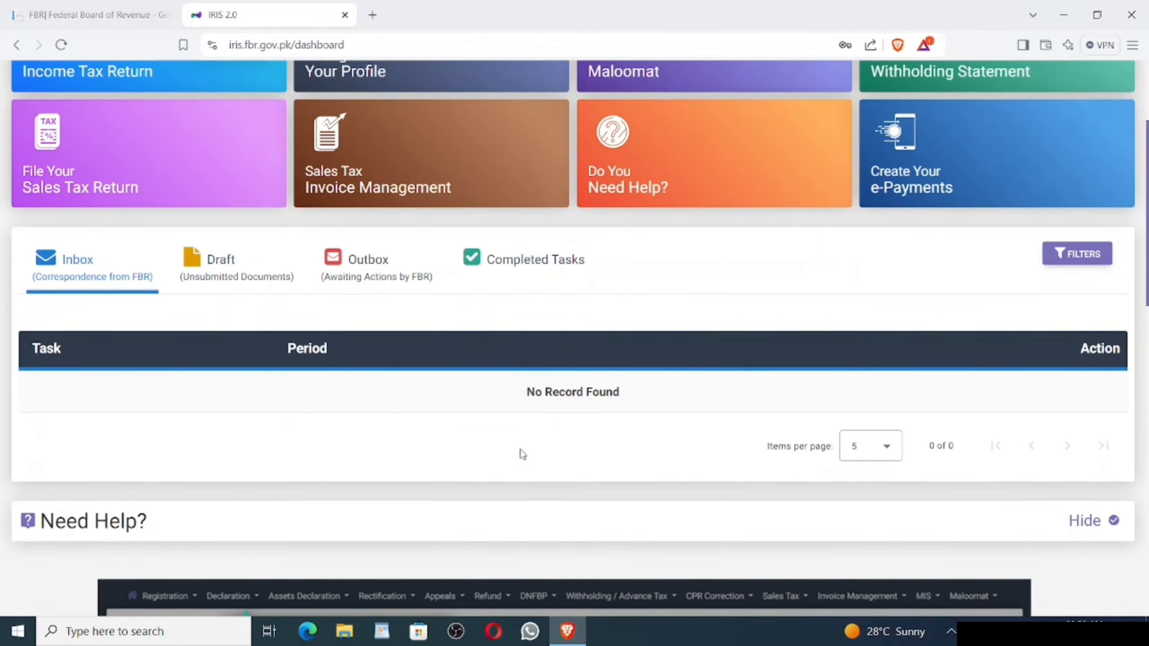
left_click(217, 294)
left_click(367, 278)
left_click(527, 259)
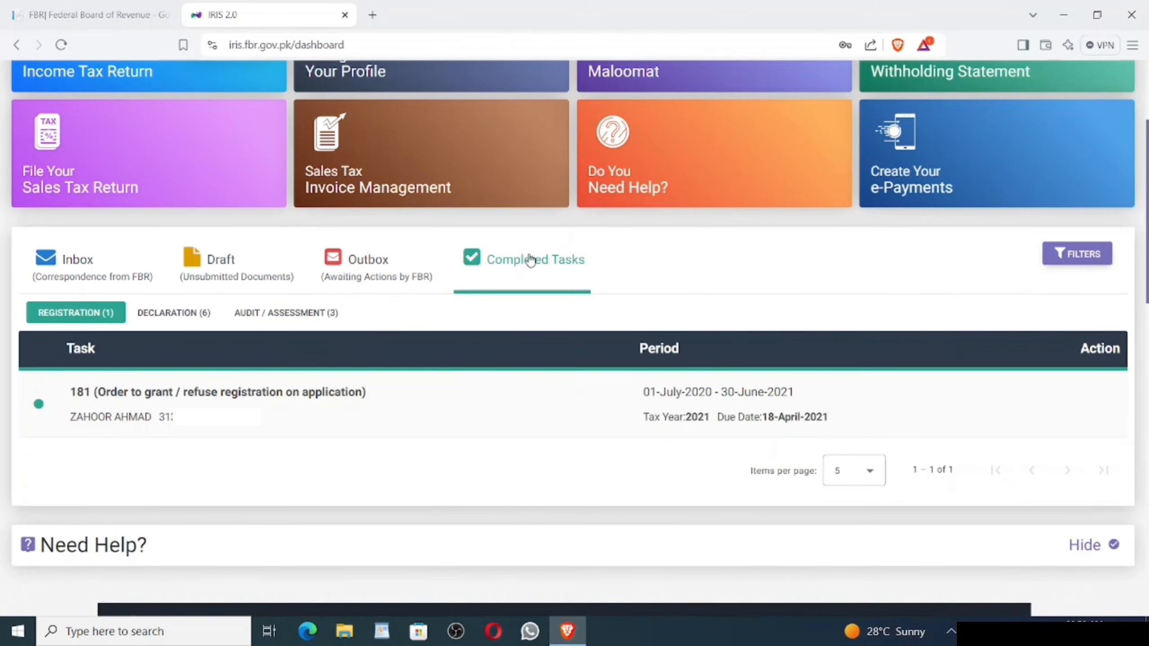
Step: Check the Declaration entries under Completed Tasks, reload the dashboard, and list the completed declarations again
left_click(182, 315)
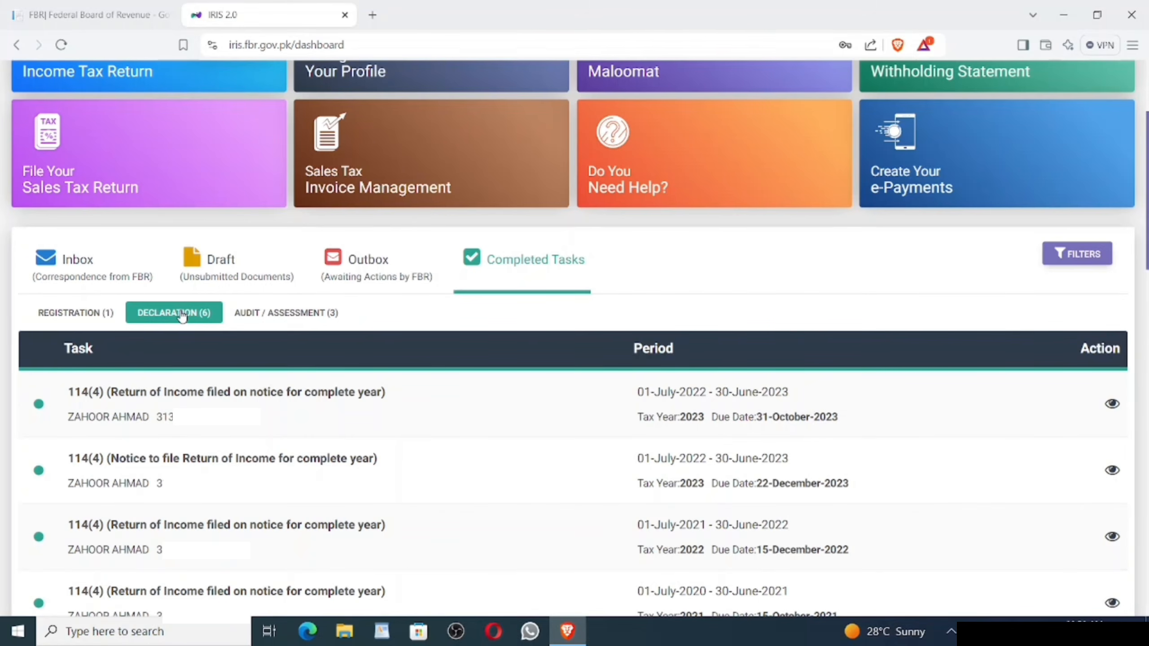
left_click(61, 45)
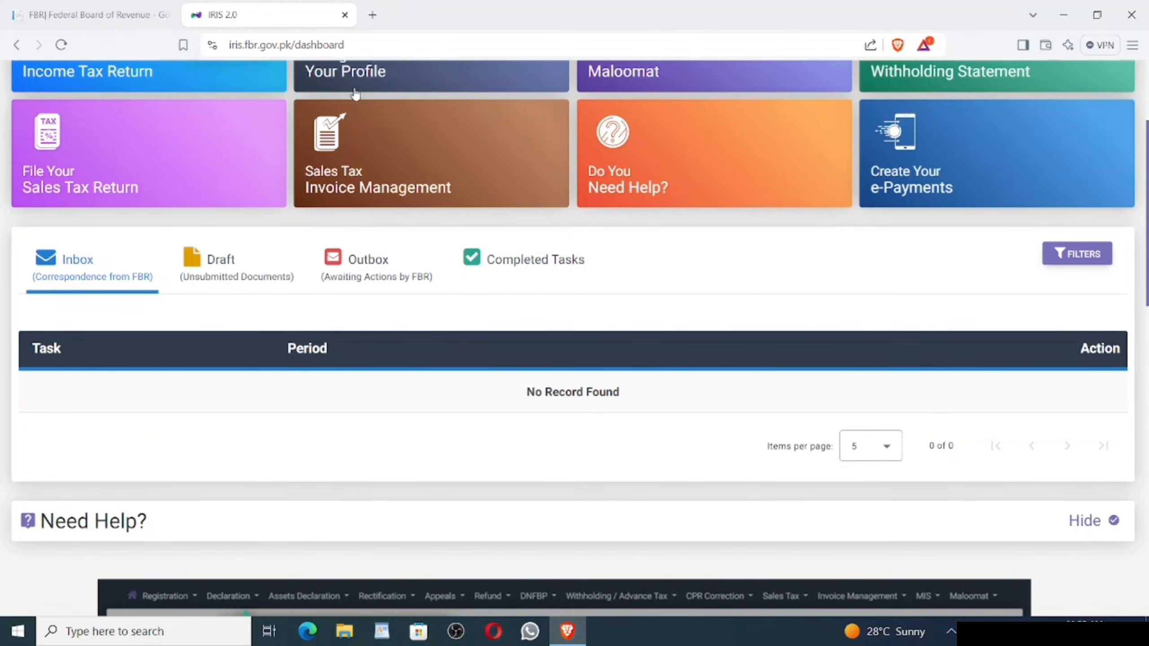
left_click(517, 259)
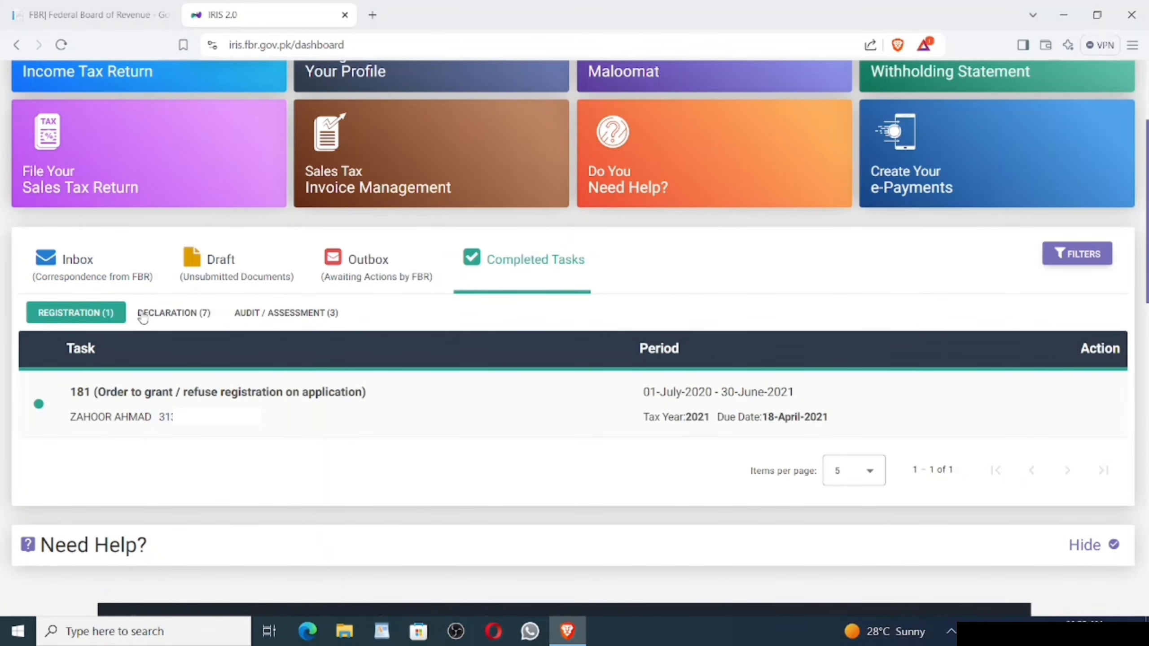
left_click(181, 314)
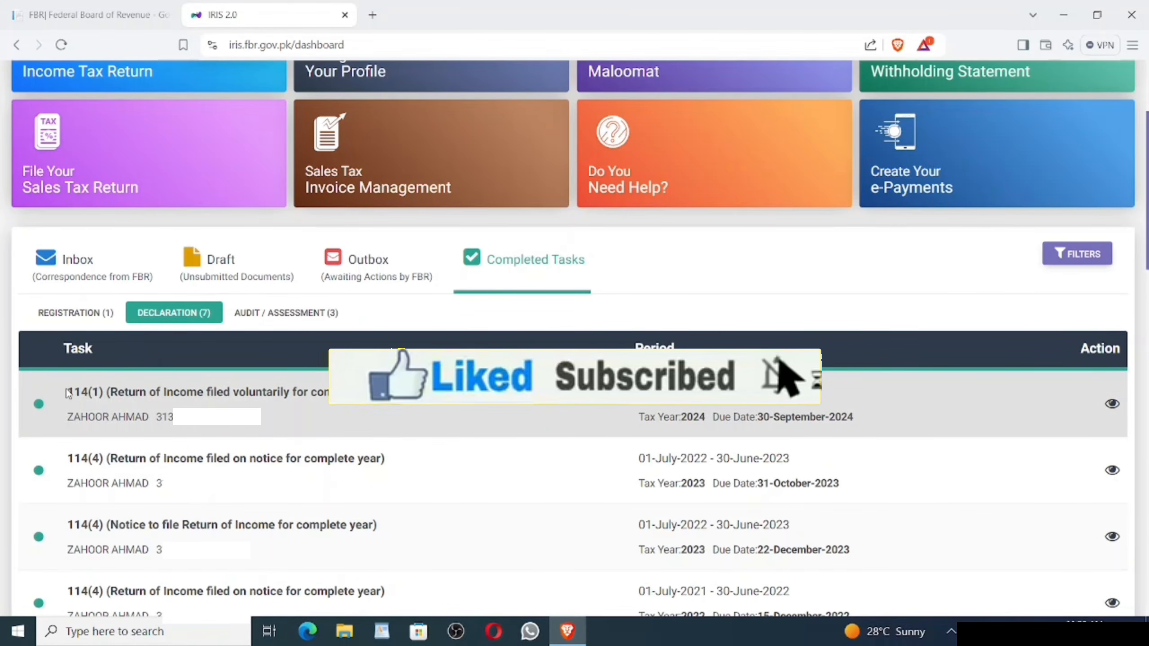
Step: Check the title, period and tax year of the completed 114(1) return for 2024, and open that return for viewing
left_click_drag(67, 392, 146, 393)
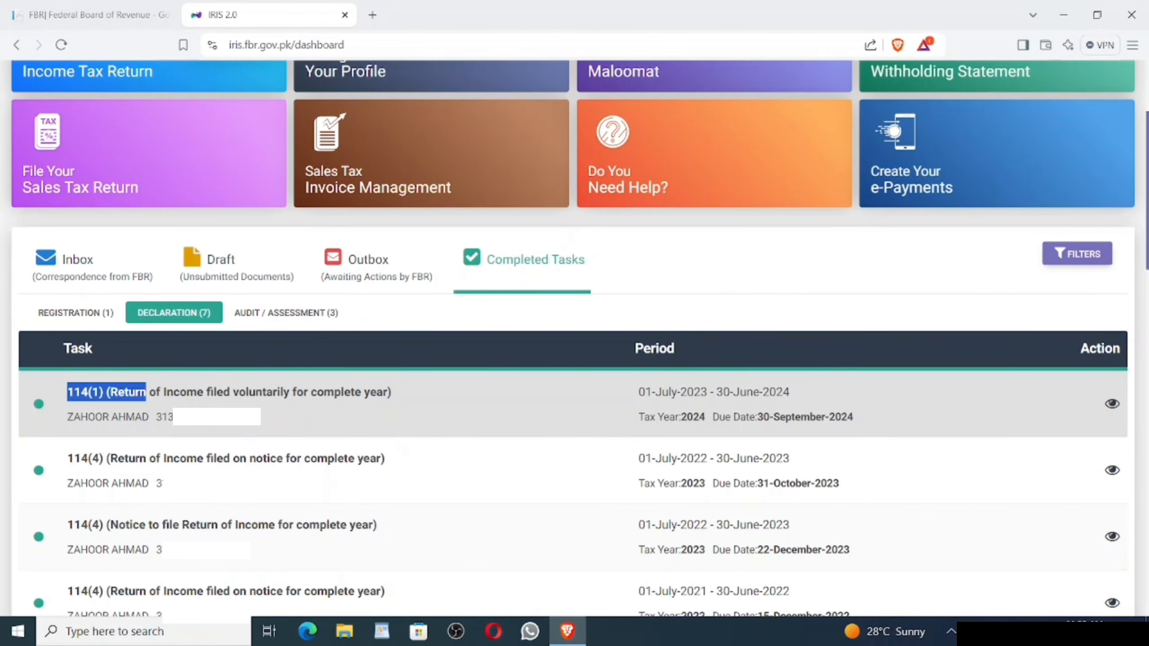
left_click(236, 392)
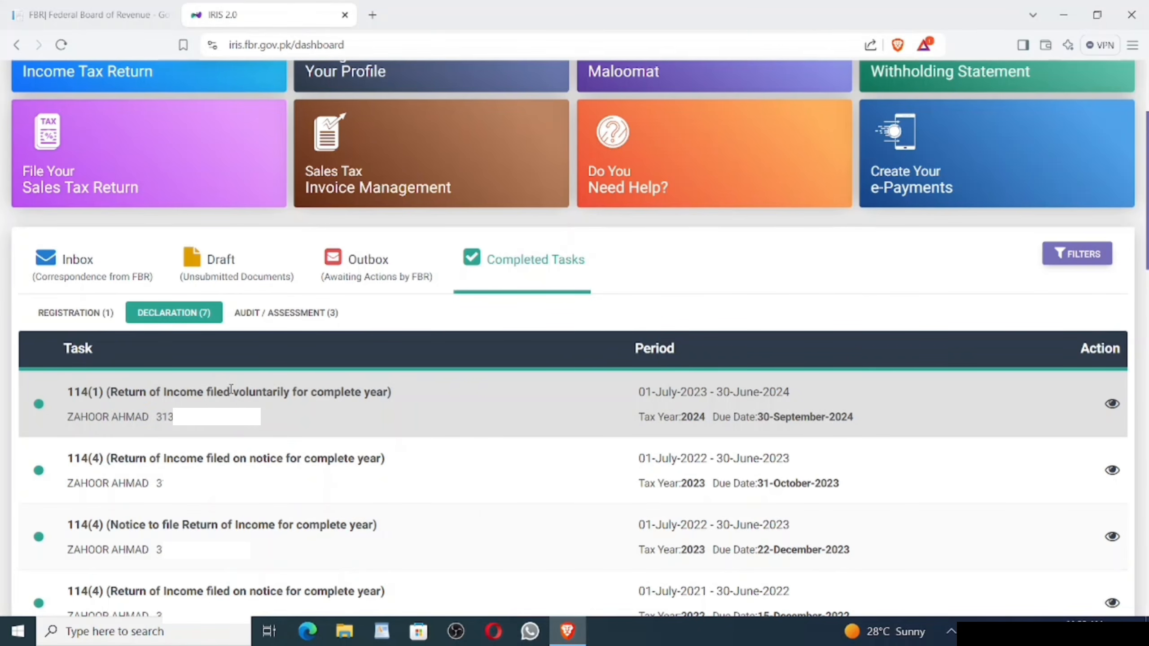
left_click_drag(231, 390, 318, 391)
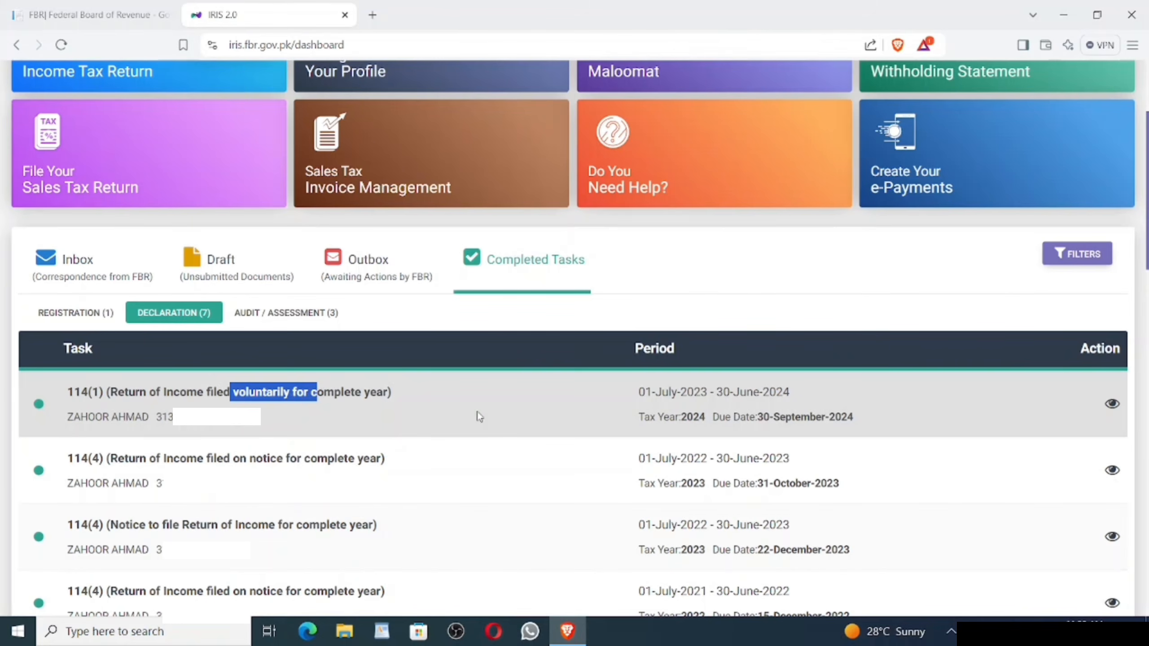
left_click(697, 413)
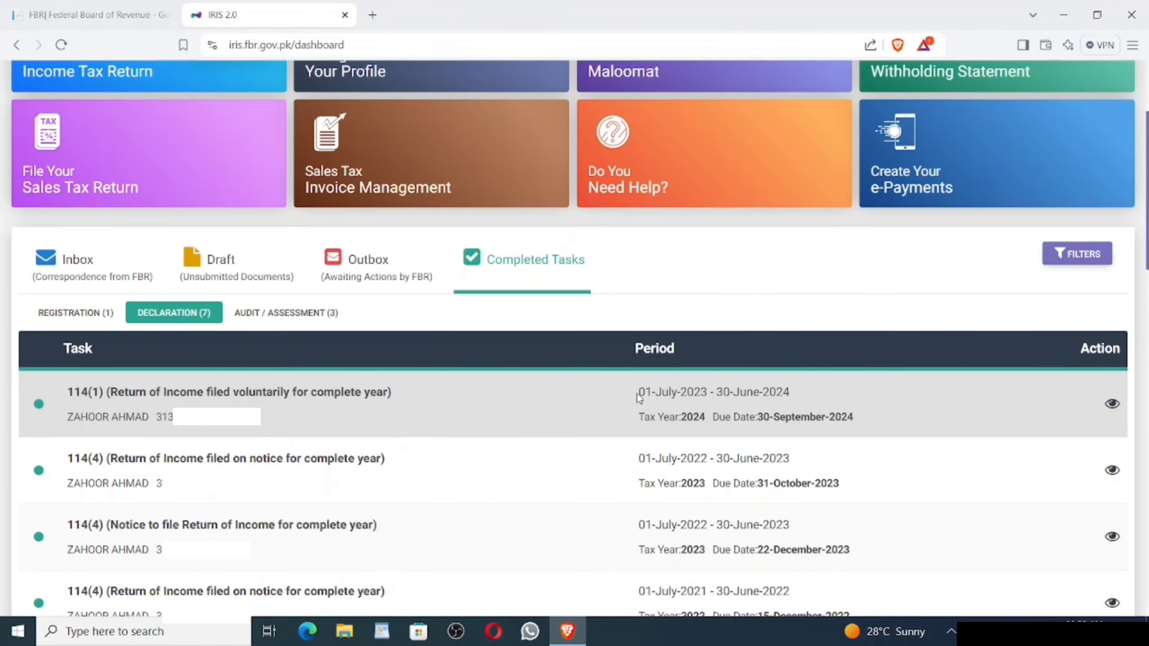
left_click_drag(638, 393, 793, 392)
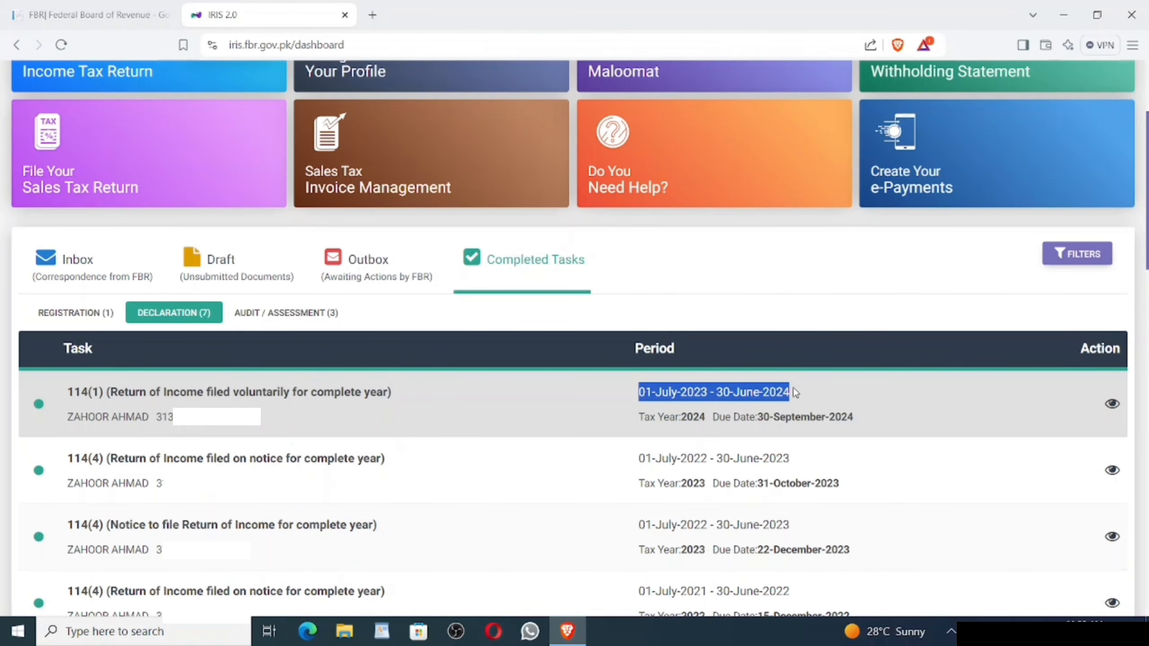
left_click_drag(645, 417, 707, 422)
left_click(709, 424)
left_click_drag(639, 417, 706, 417)
left_click(710, 416)
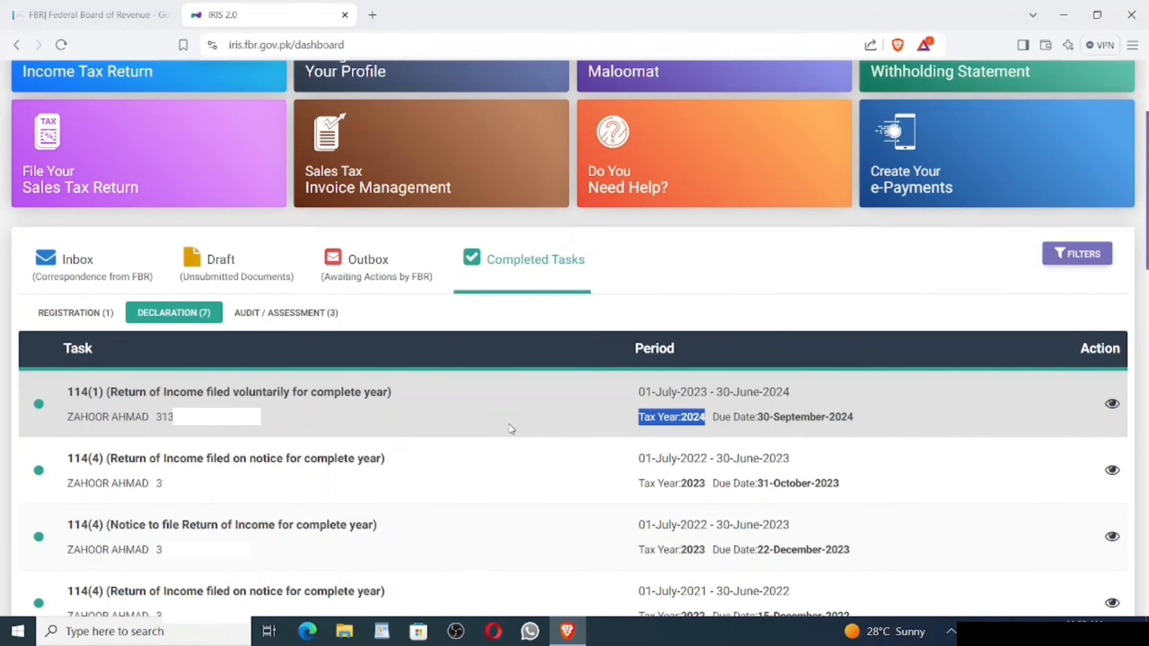
left_click(794, 252)
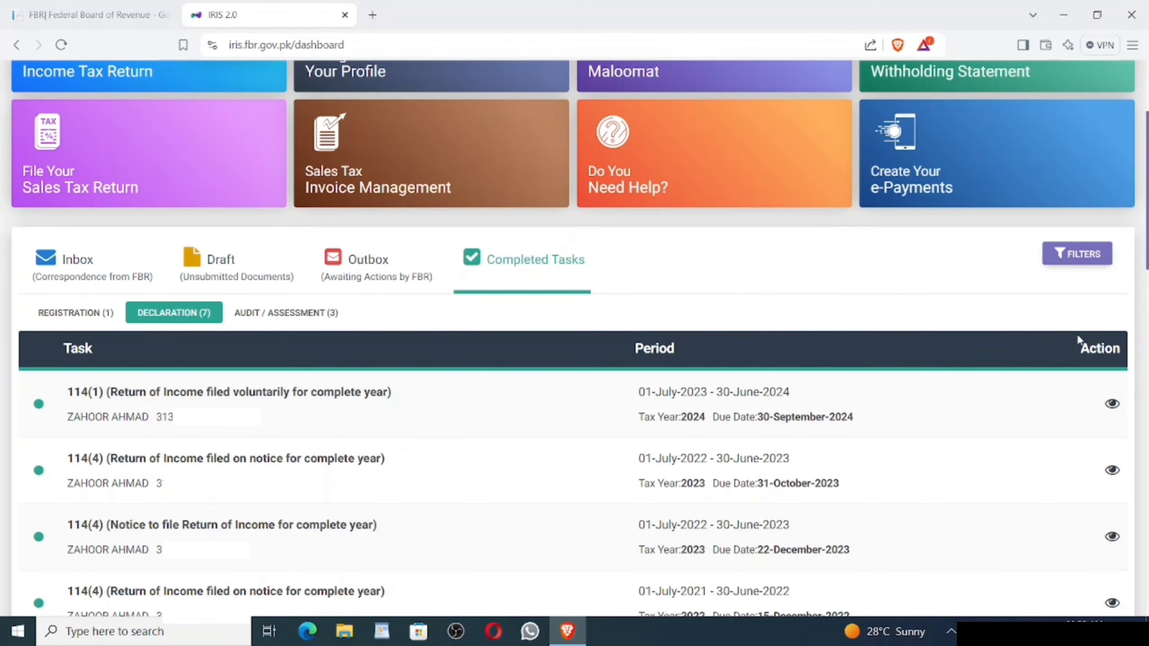
left_click(1111, 404)
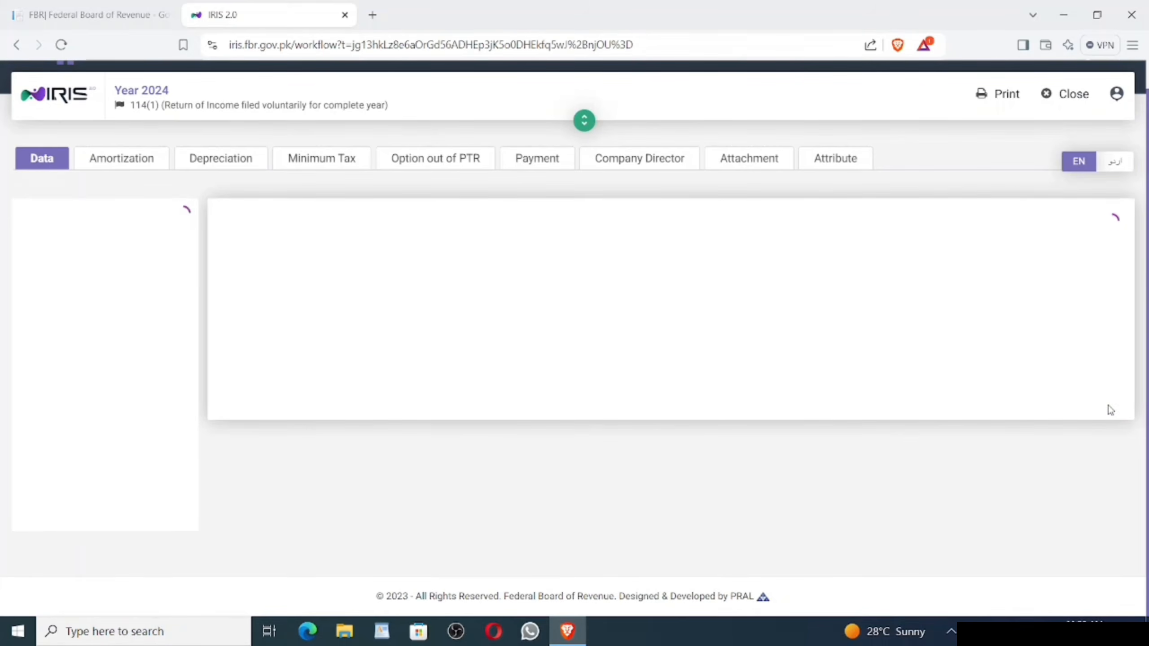